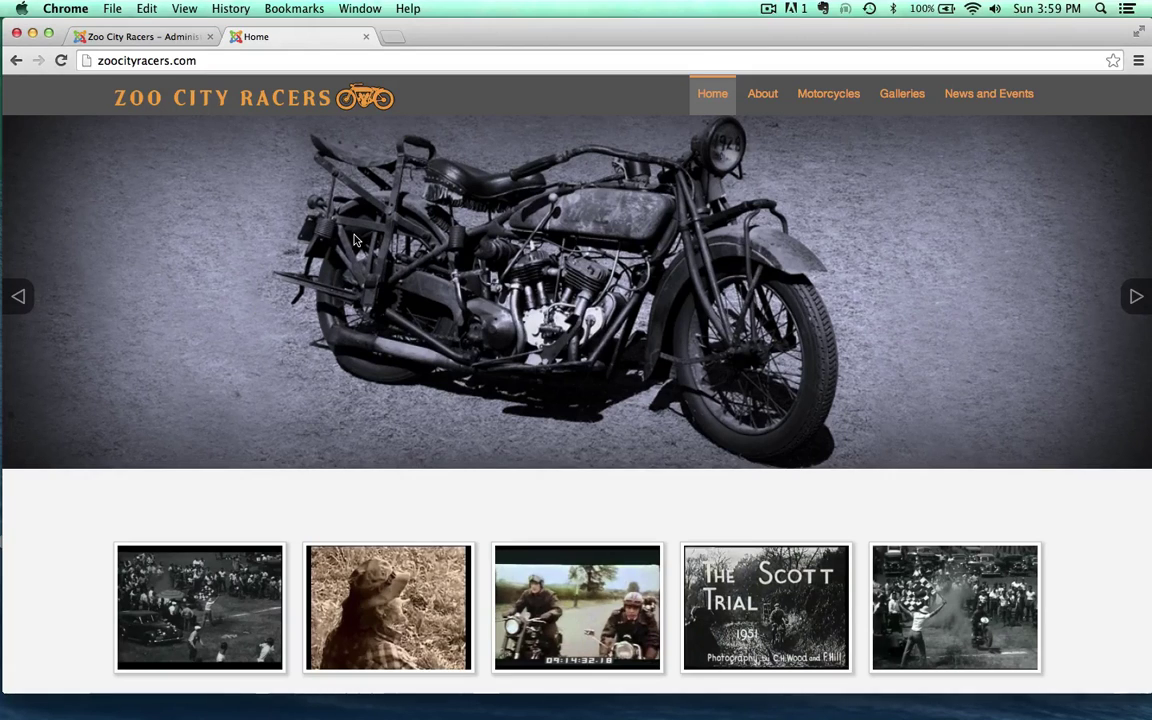
Step: Switch to the Zoo City Racers – Administration browser tab
left_click(166, 37)
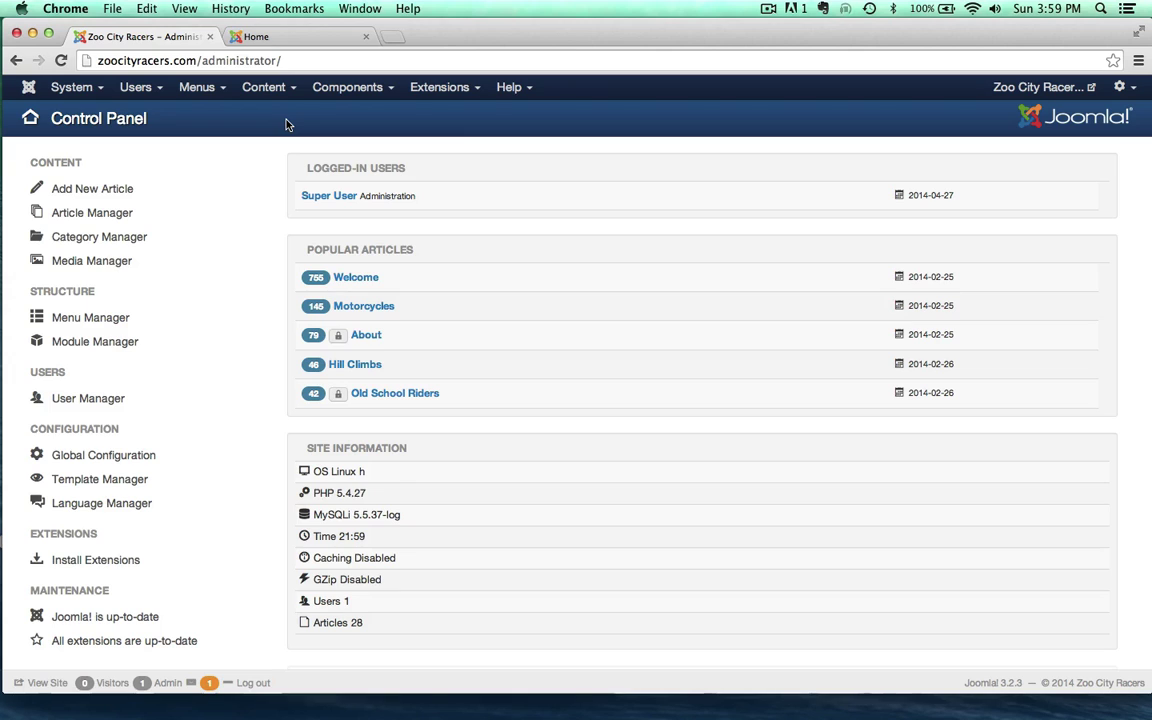
Step: Create a new article category titled 'Think Tank' from the Category Manager
mouse_move(253, 84)
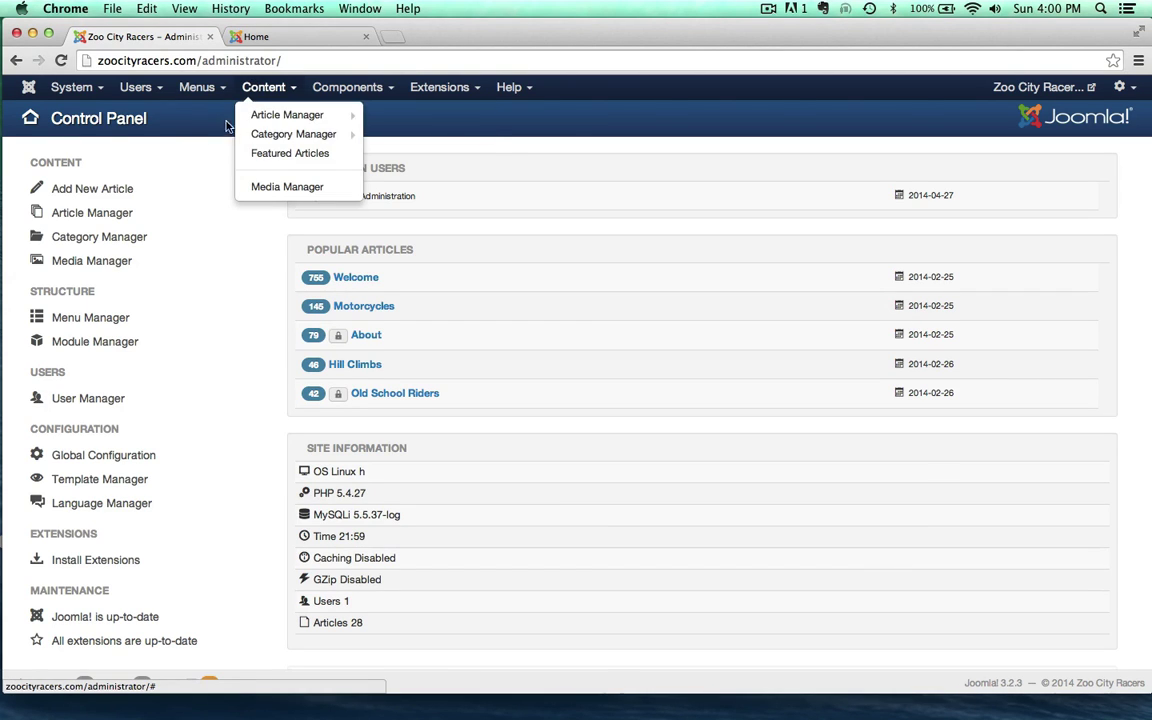
left_click(272, 136)
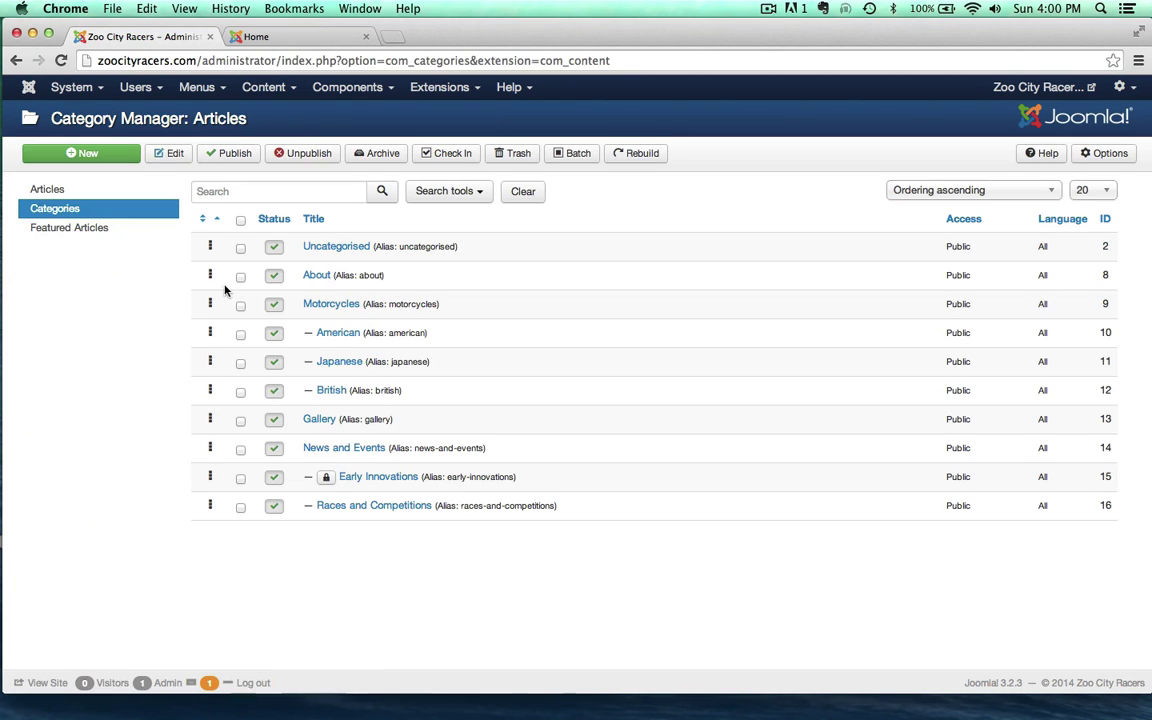
left_click(82, 153)
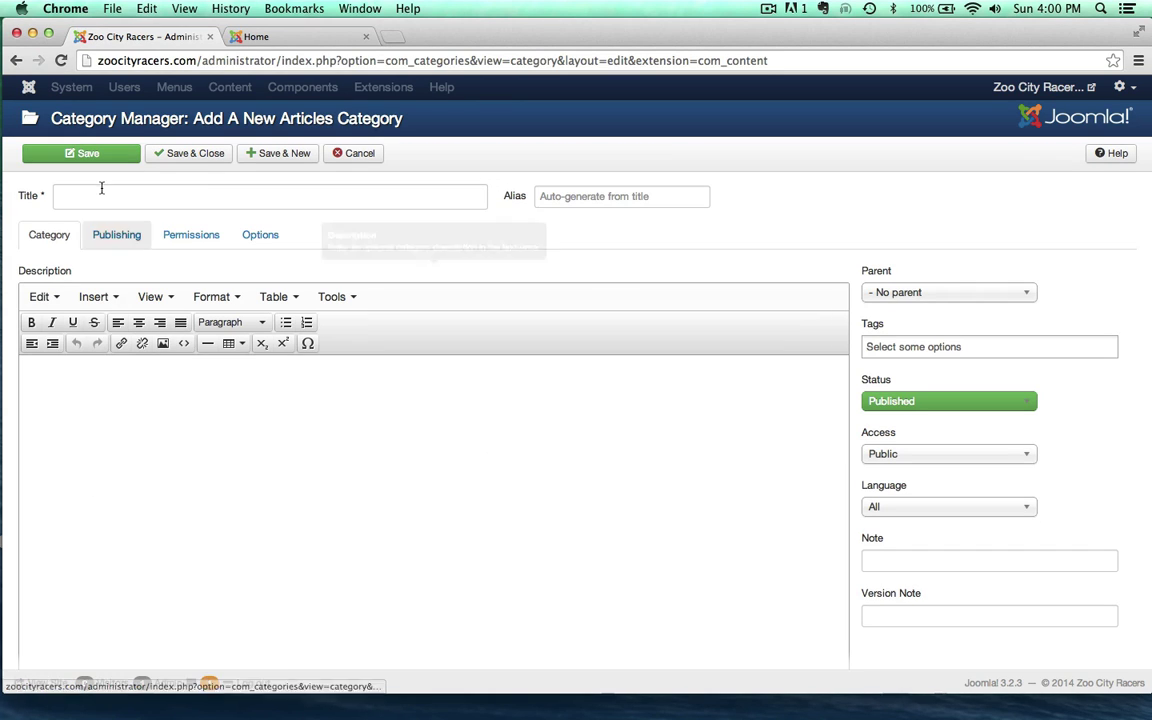
left_click(102, 197)
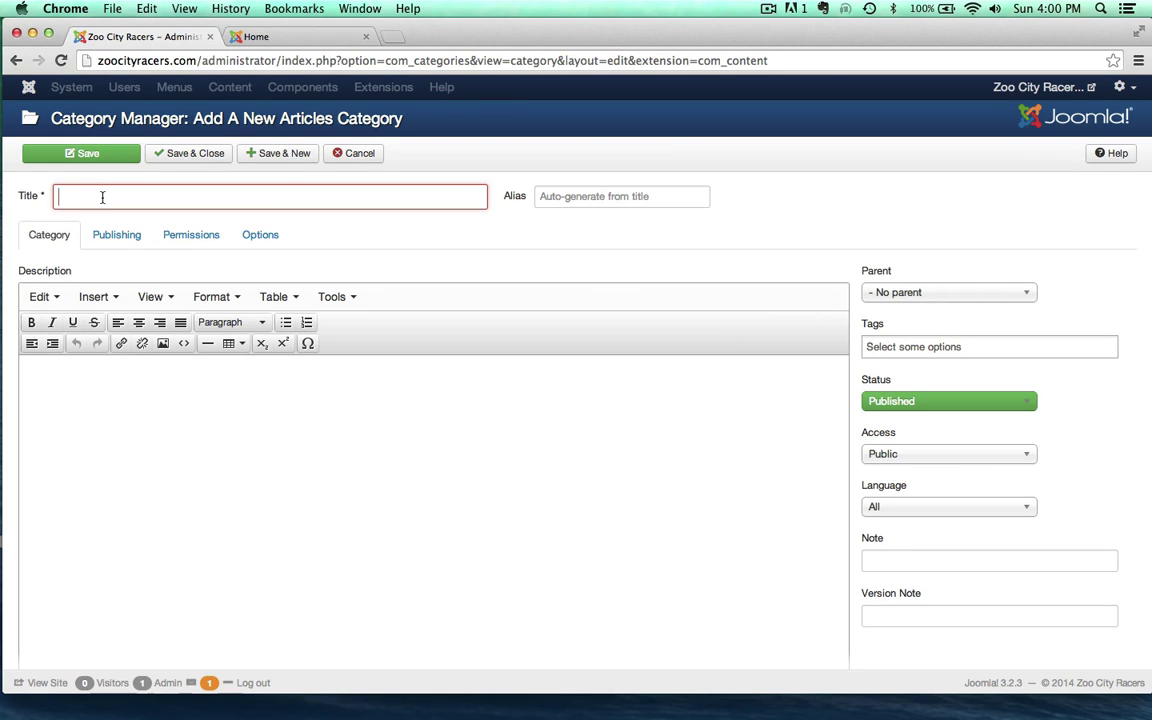
type("Think Tank")
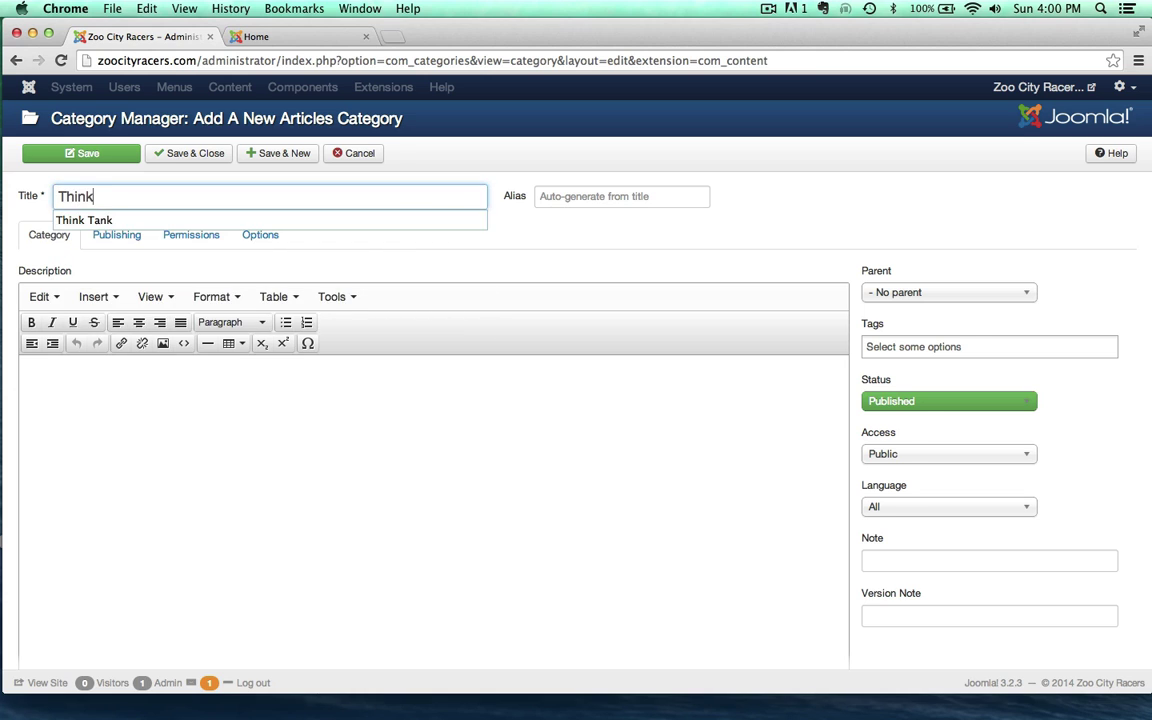
Step: Open the image picker for the category description
scroll(381, 535, "down", 3)
left_click(381, 537)
scroll(381, 537, "down", 3)
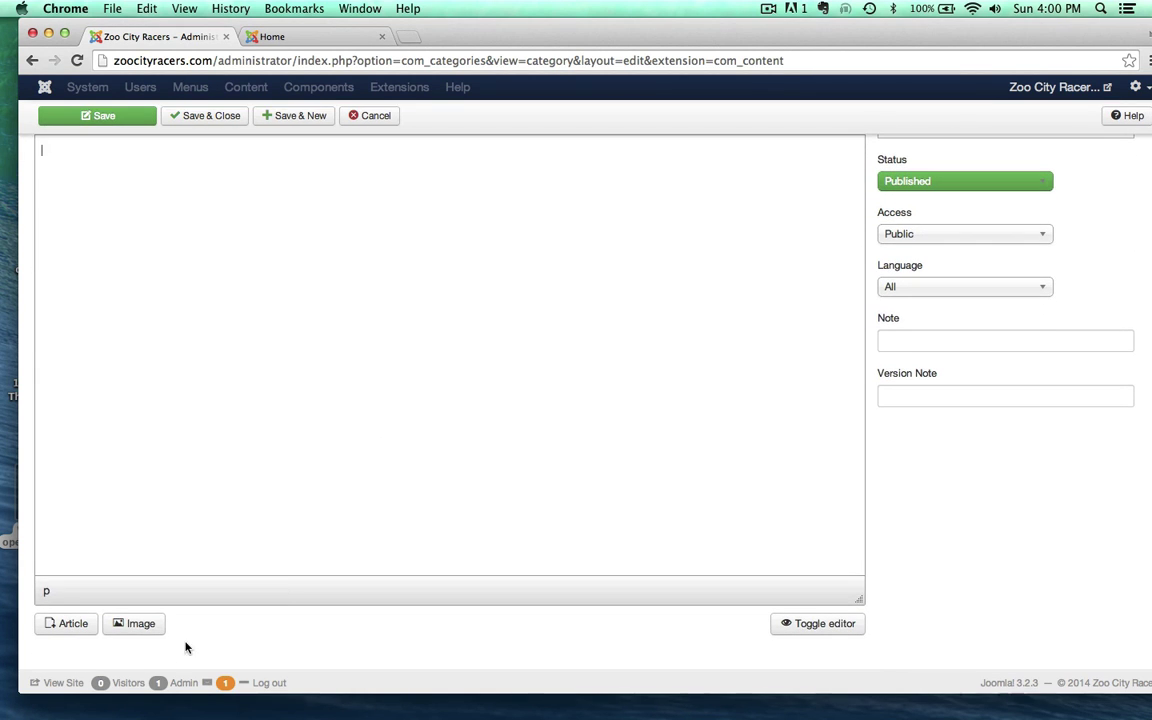
left_click(130, 623)
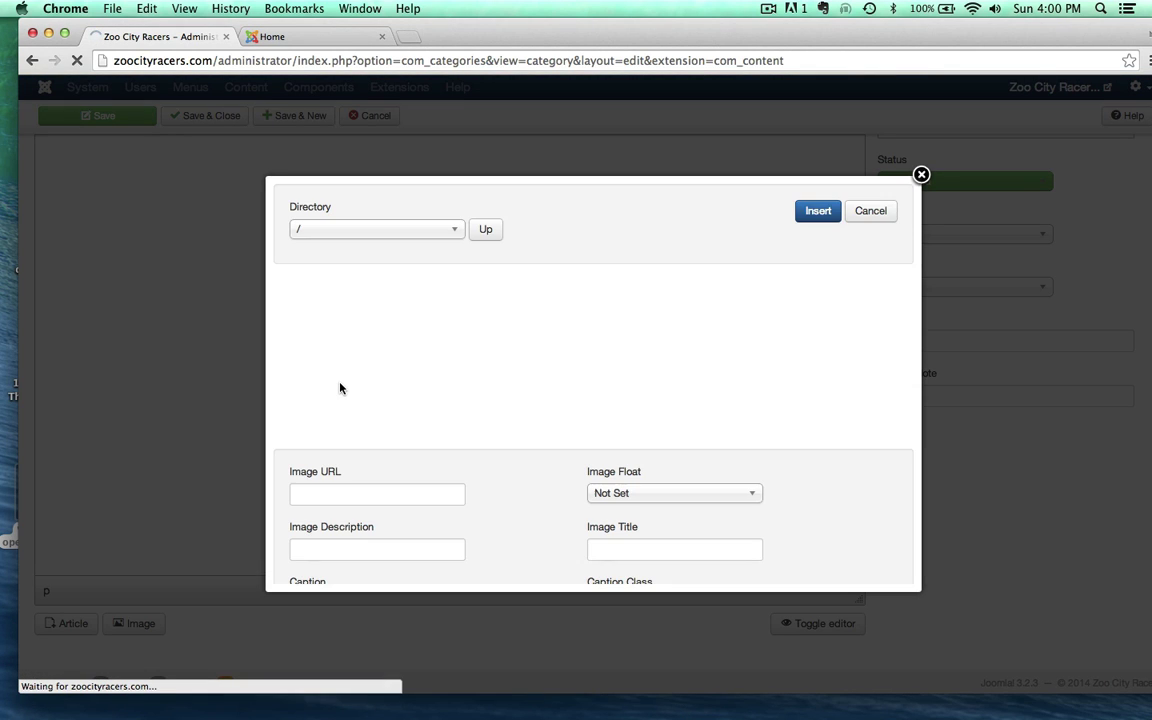
Step: Insert thinktank2.jpg into the category description and align it centre
scroll(469, 371, "down", 5)
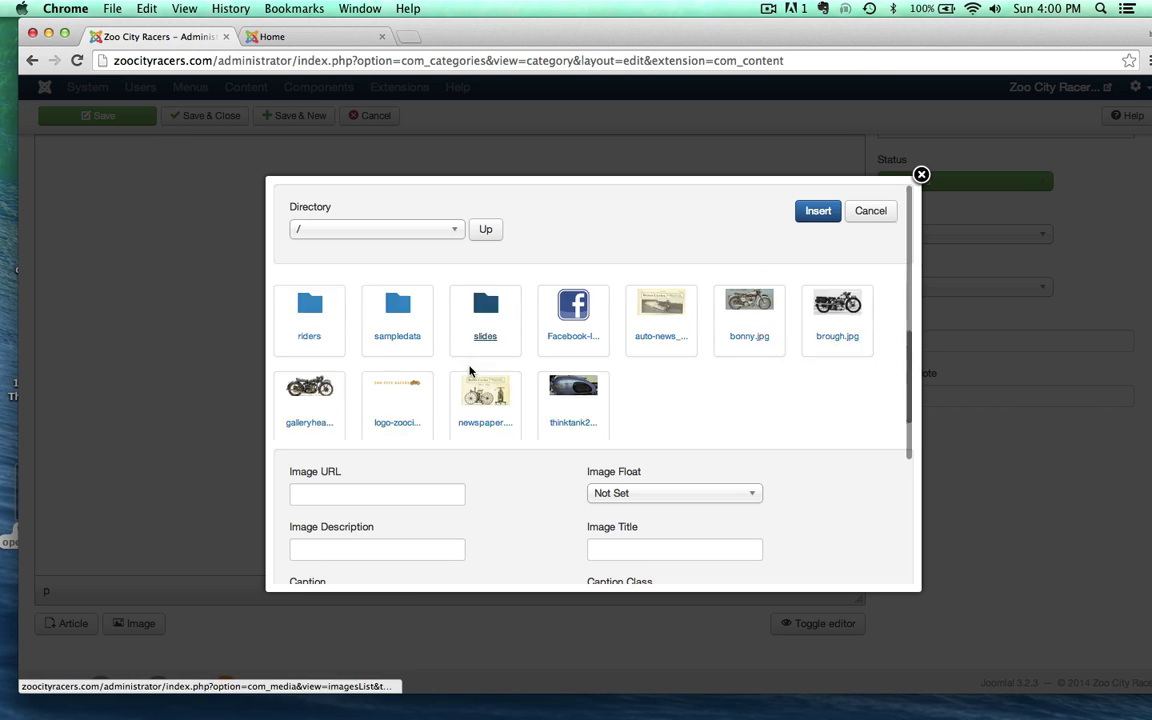
left_click(577, 376)
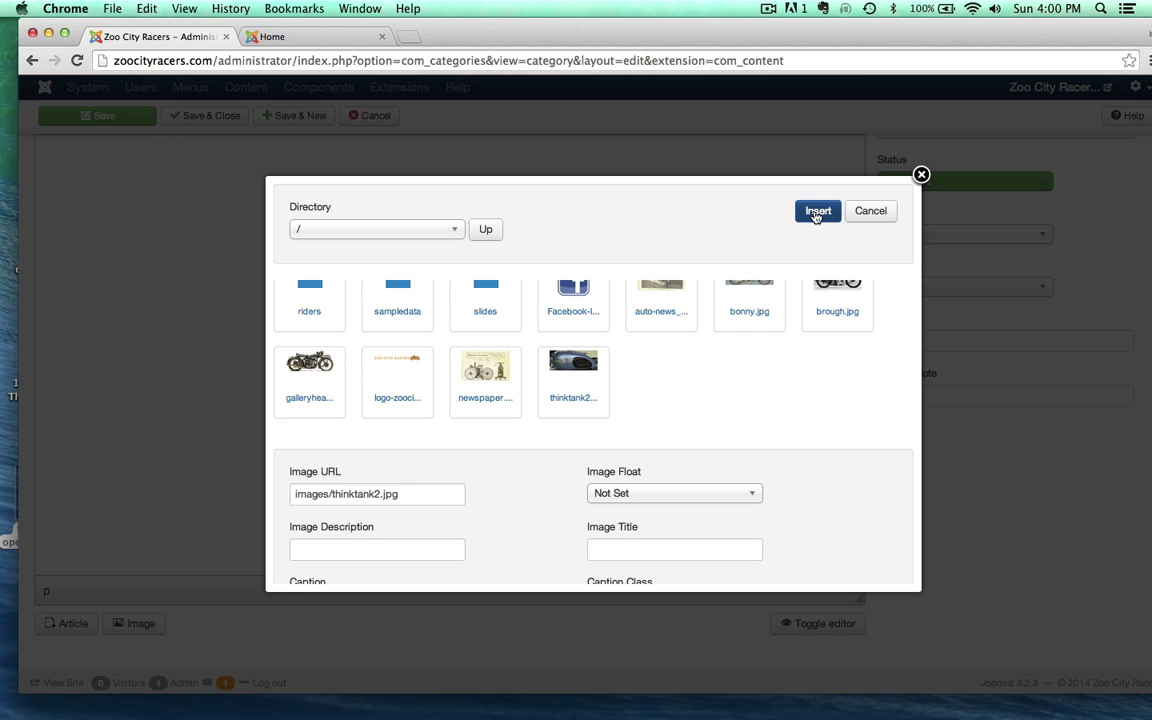
left_click(815, 212)
scroll(360, 480, "up", 5)
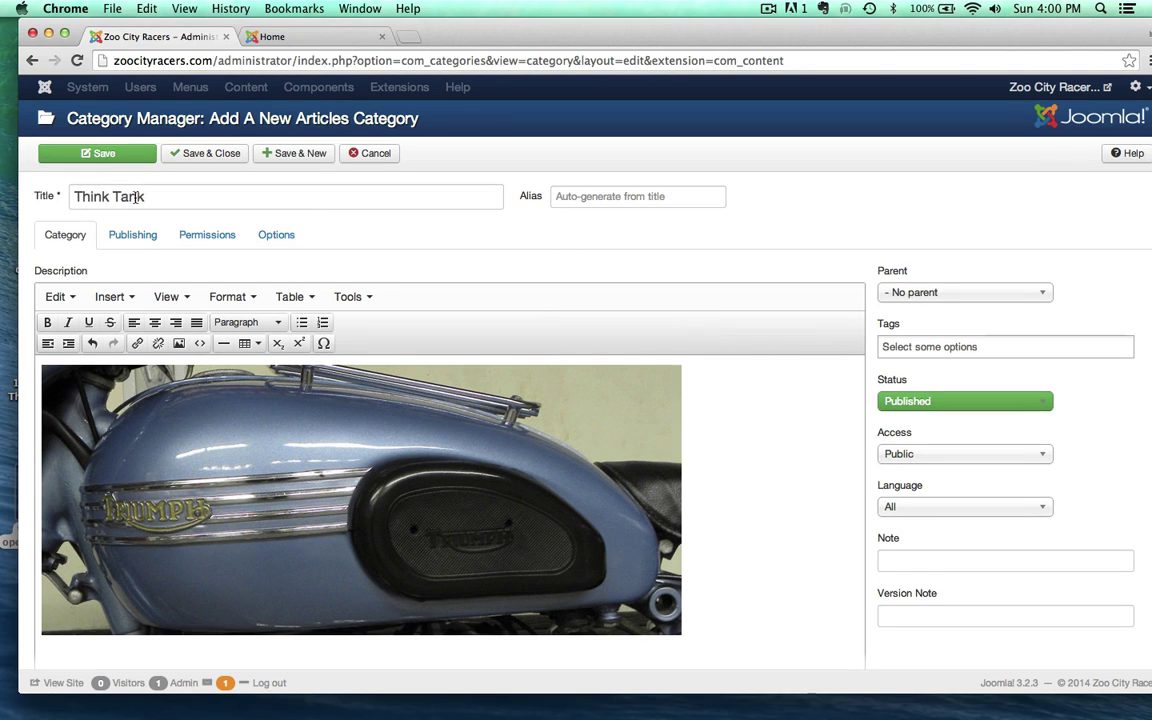
left_click(300, 545)
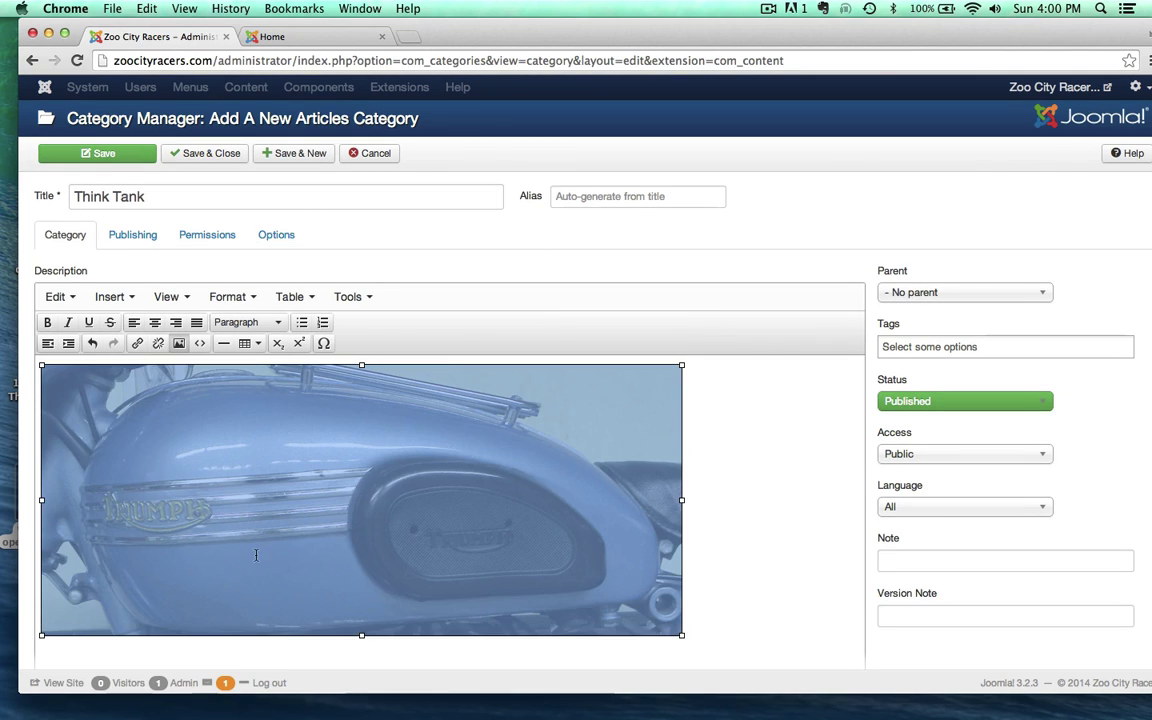
left_click(155, 323)
left_click(522, 250)
Step: Save and close the Think Tank category
scroll(522, 254, "down", 1)
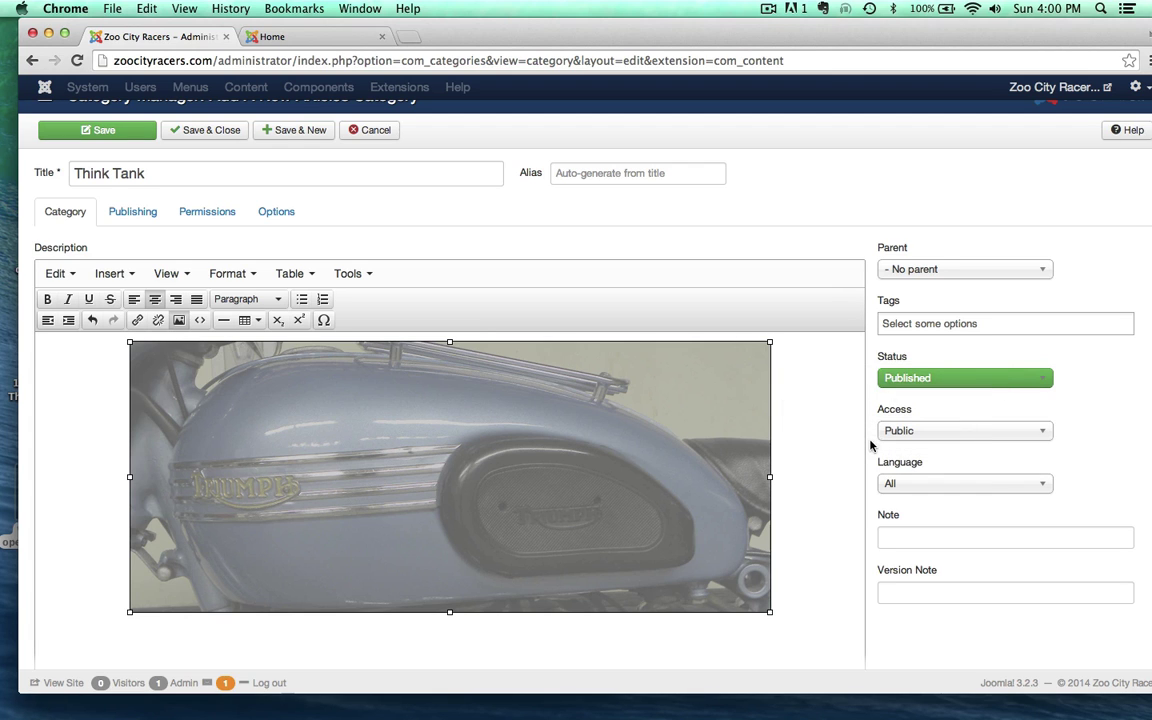
scroll(432, 256, "down", 3)
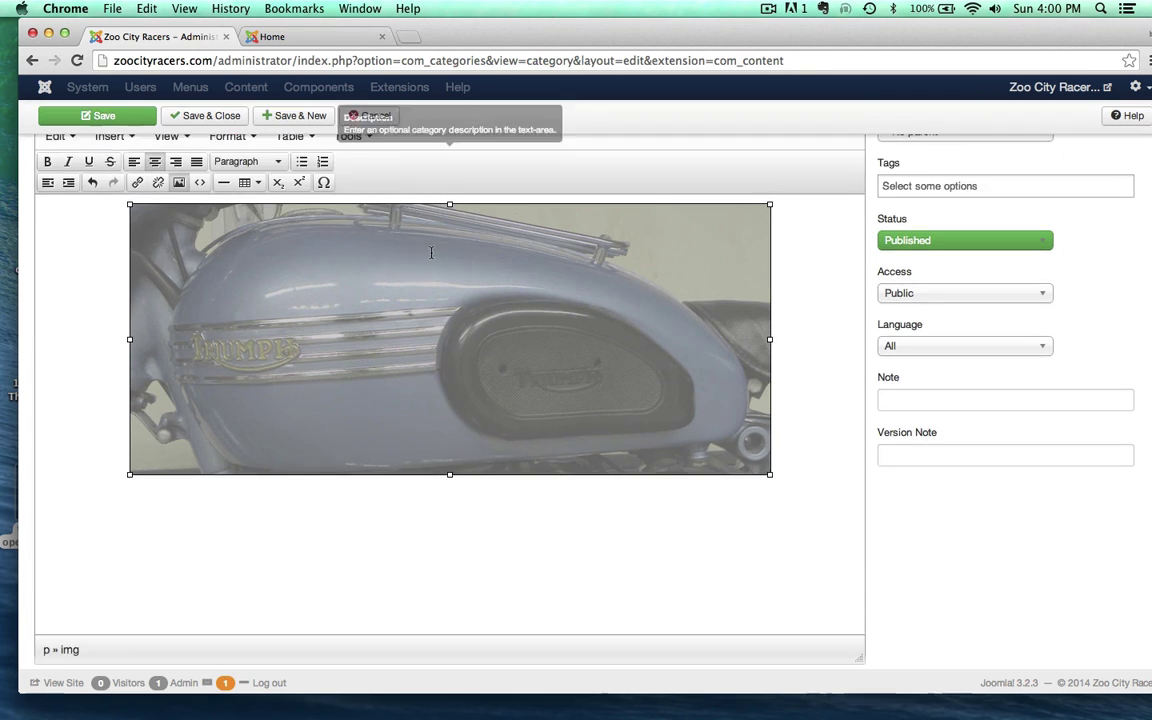
scroll(431, 258, "up", 4)
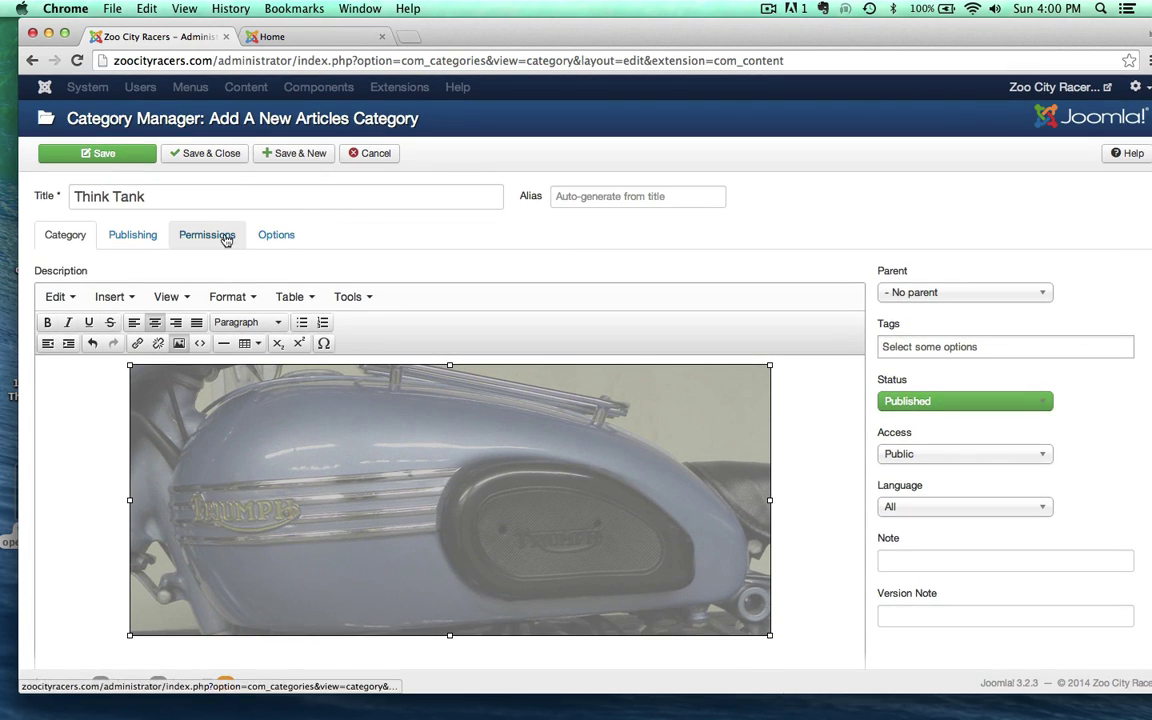
left_click(199, 152)
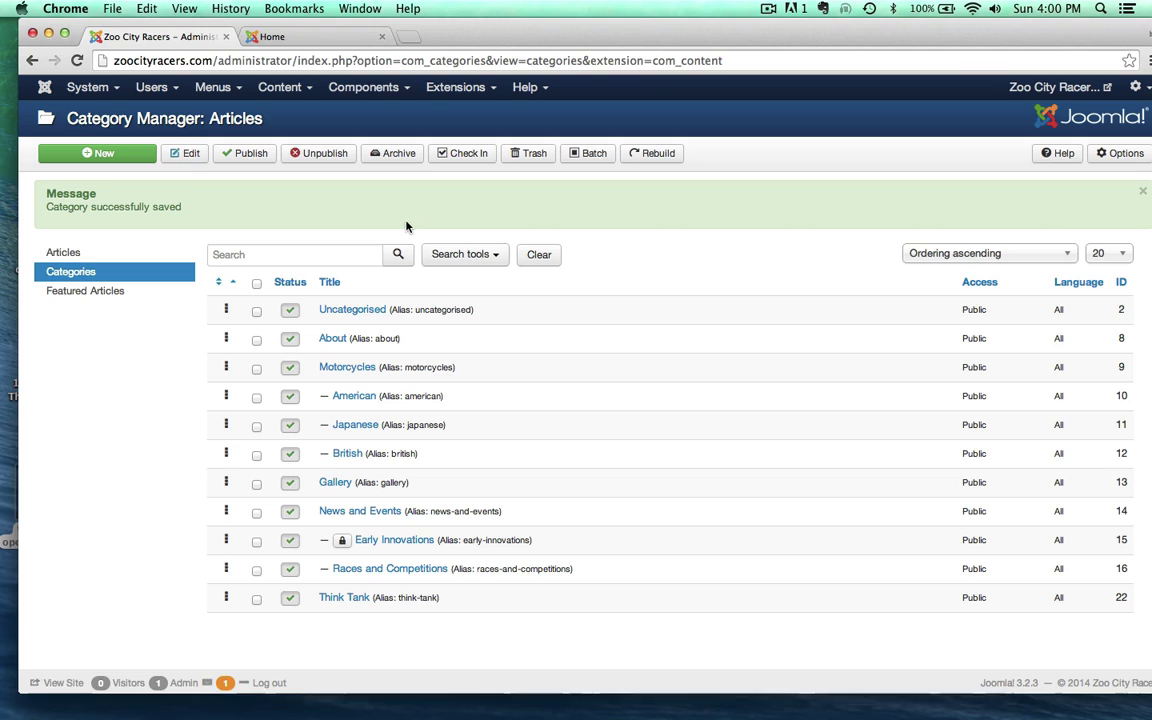
Step: Start a new menu item in the Main Menu's item list
left_click(204, 87)
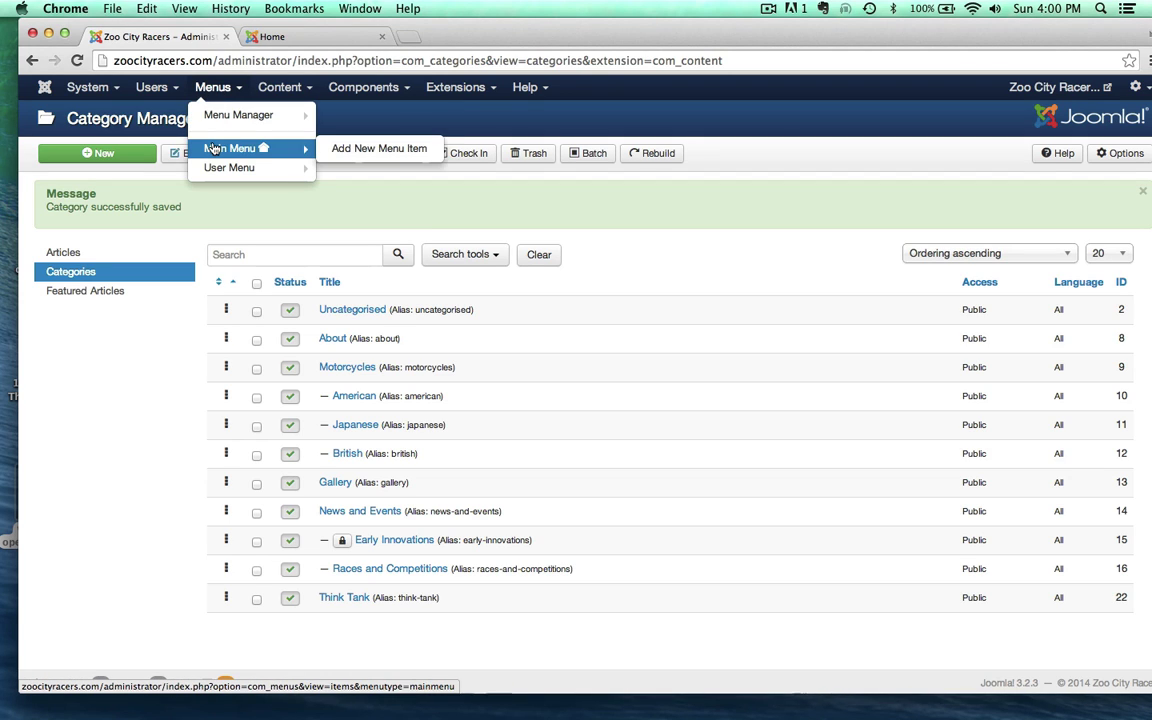
left_click(214, 149)
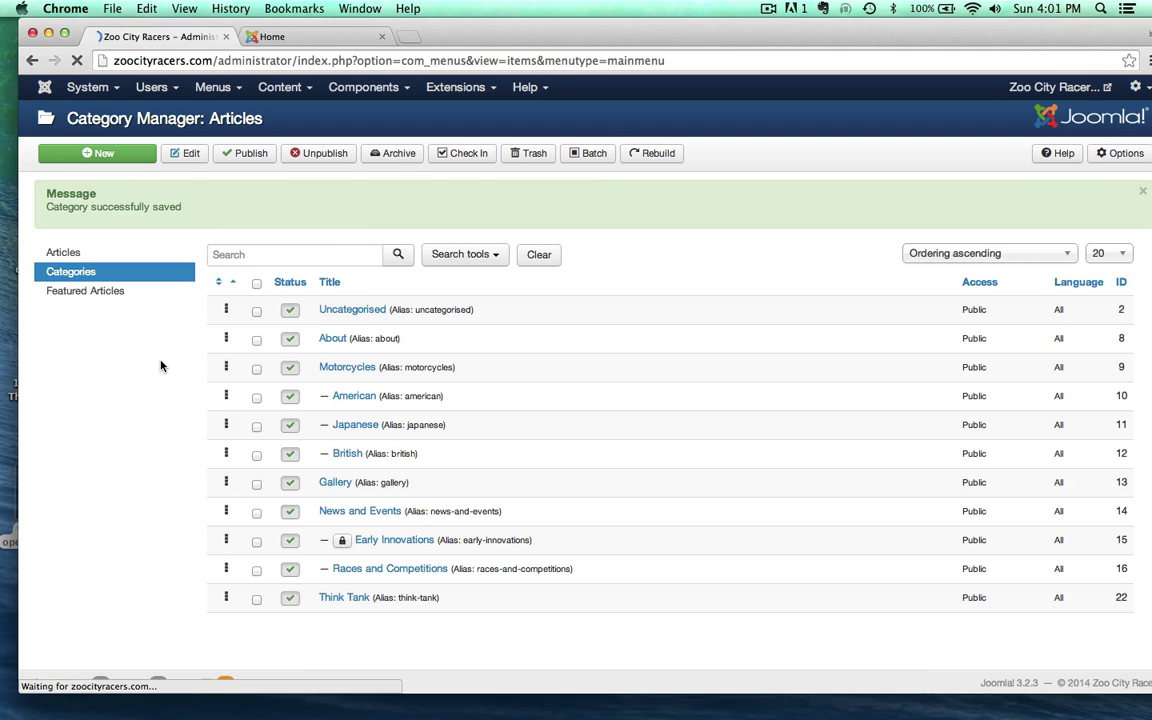
scroll(160, 366, "down", 3)
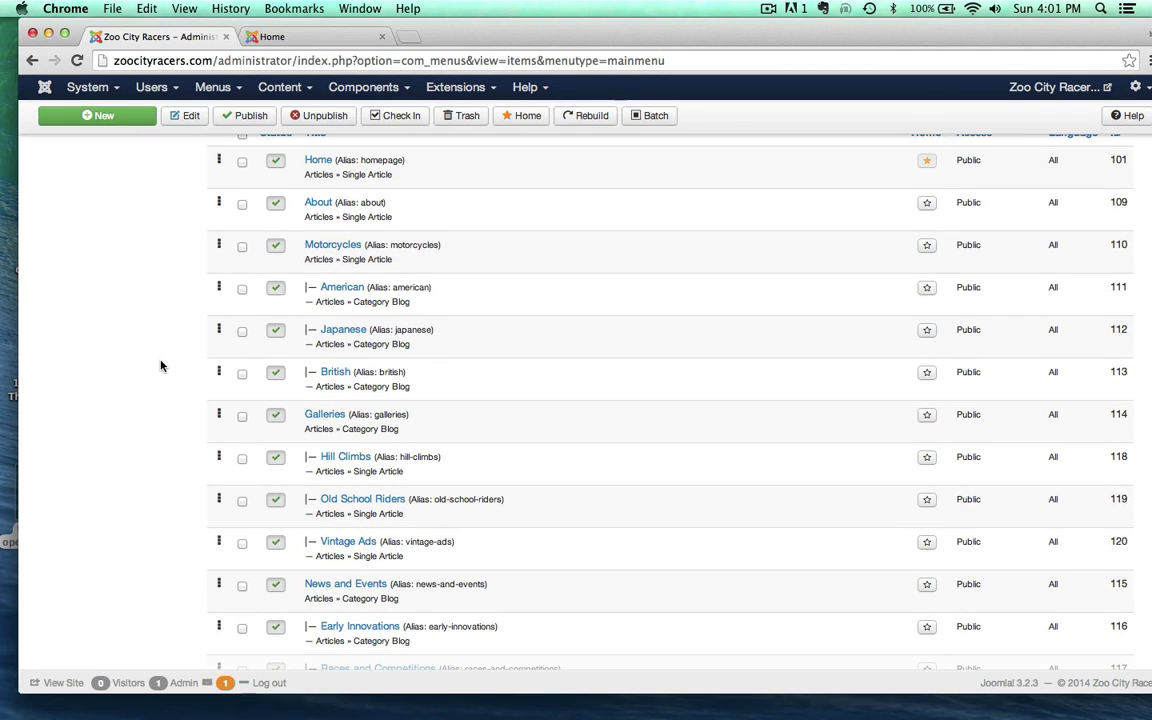
scroll(160, 366, "up", 2)
left_click(97, 115)
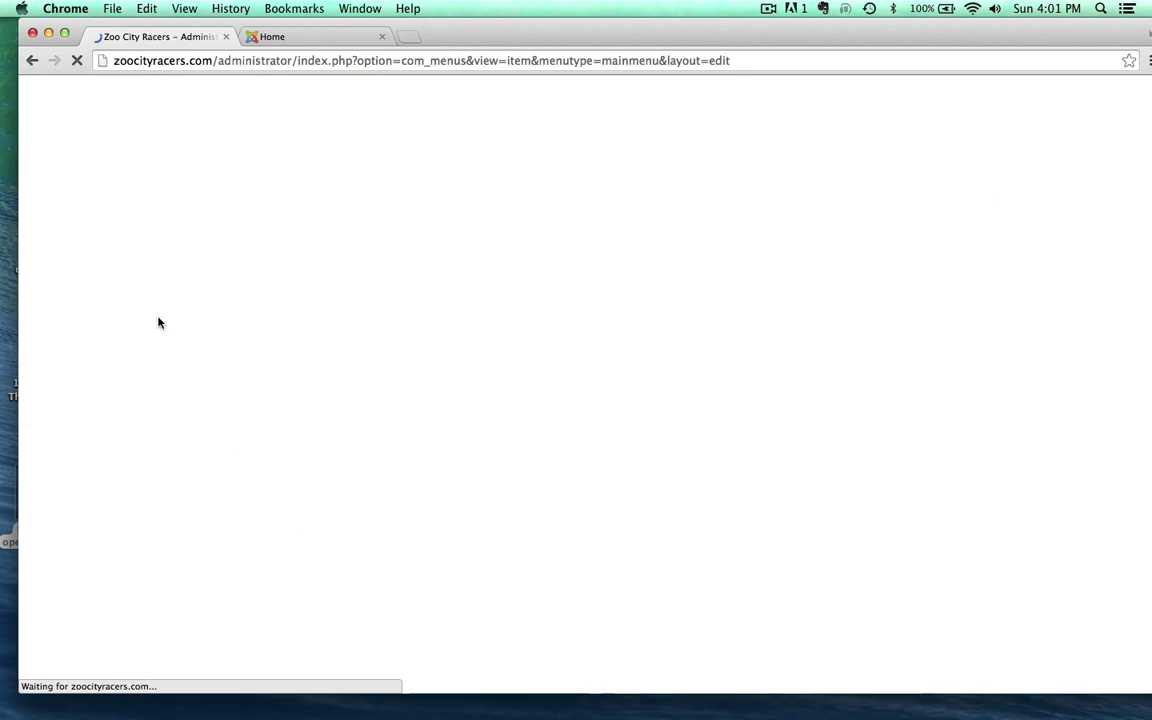
Step: Title the menu item 'Think Tank' and make it an Articles Category Blog
left_click(139, 196)
type("Think Tank")
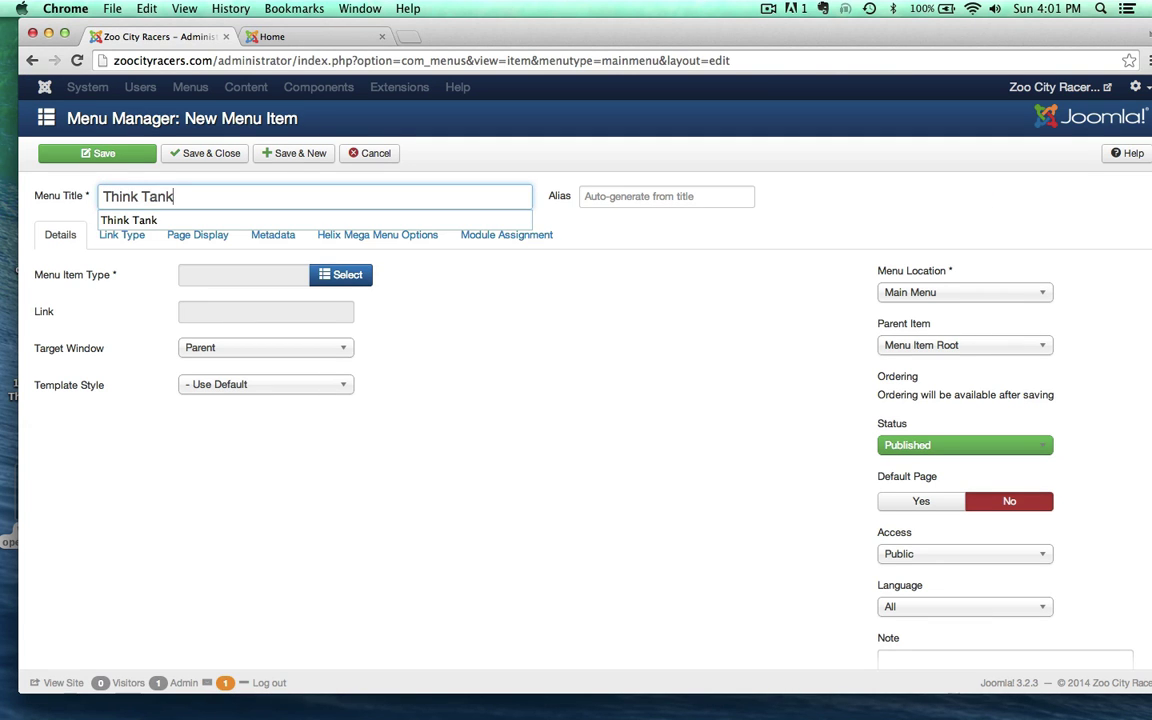
left_click(530, 522)
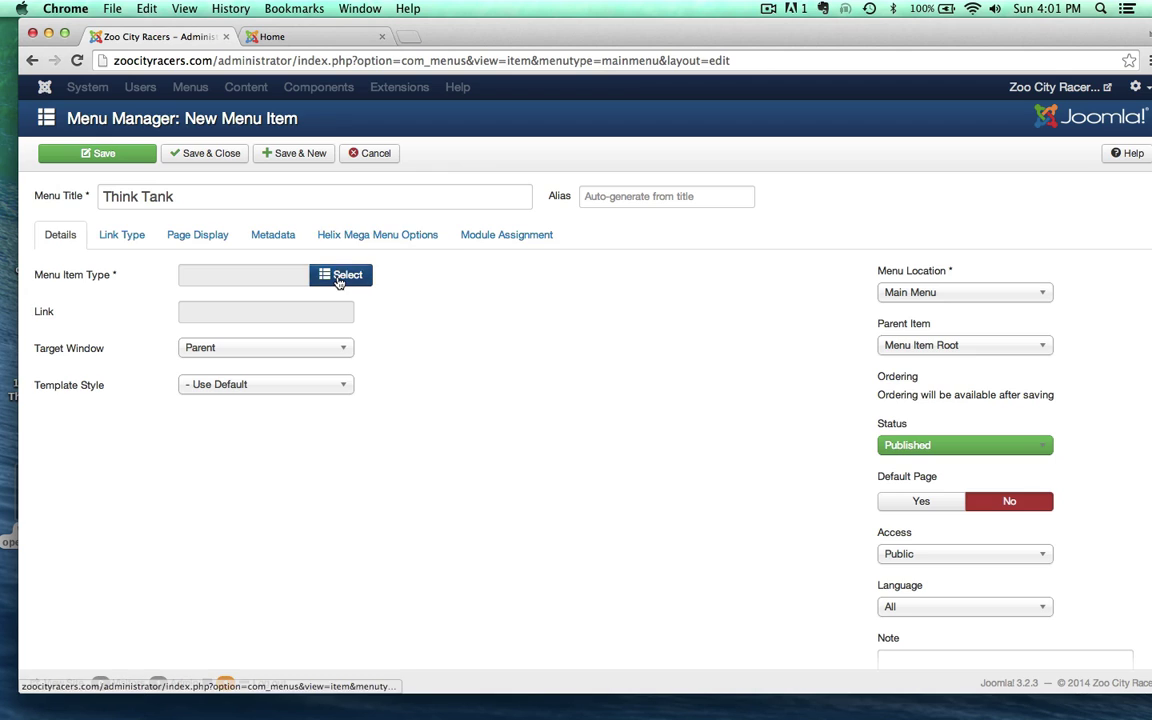
left_click(338, 276)
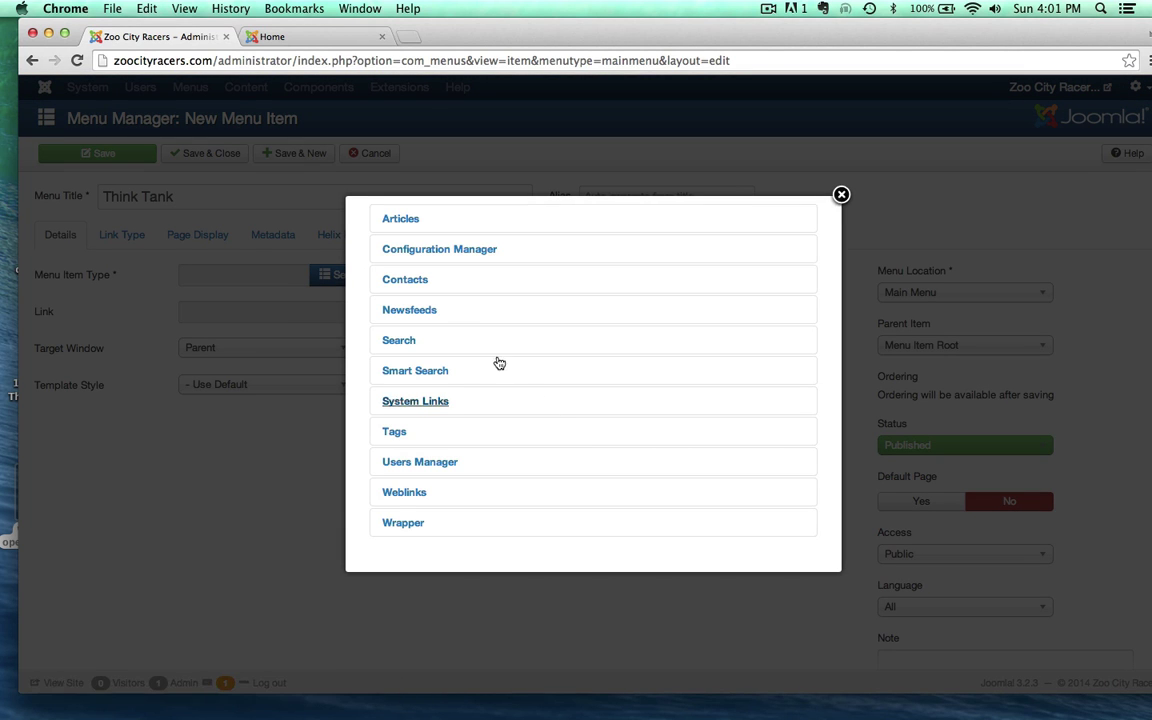
left_click(404, 222)
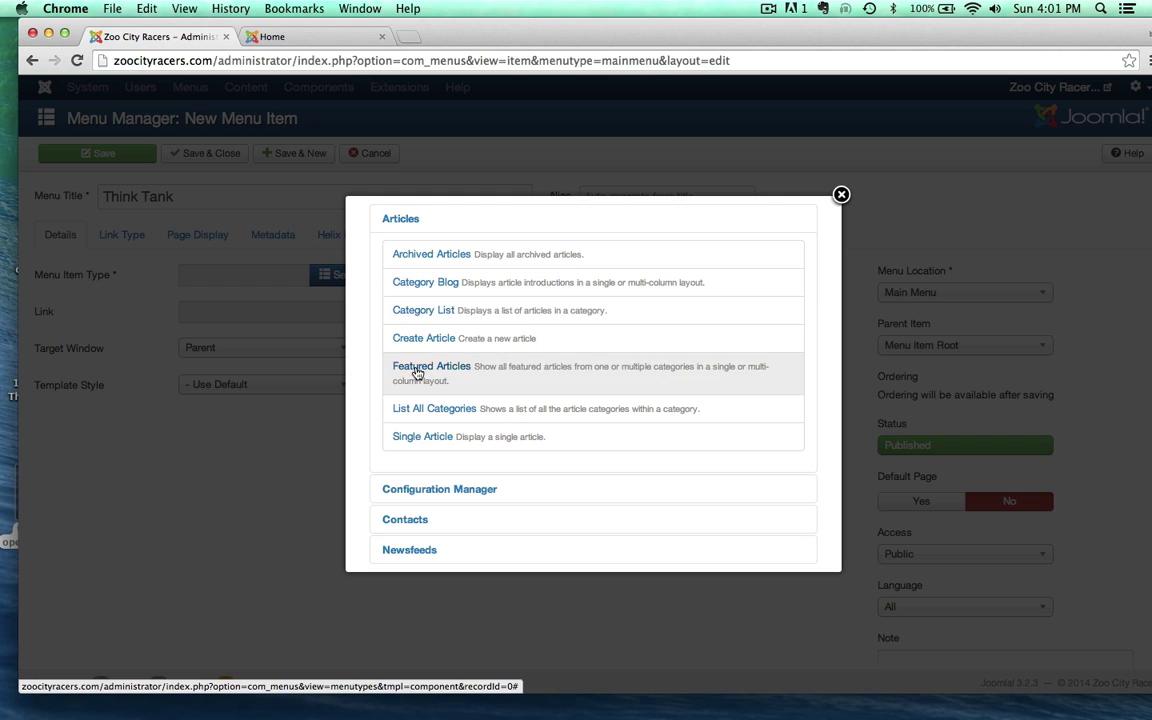
left_click(417, 285)
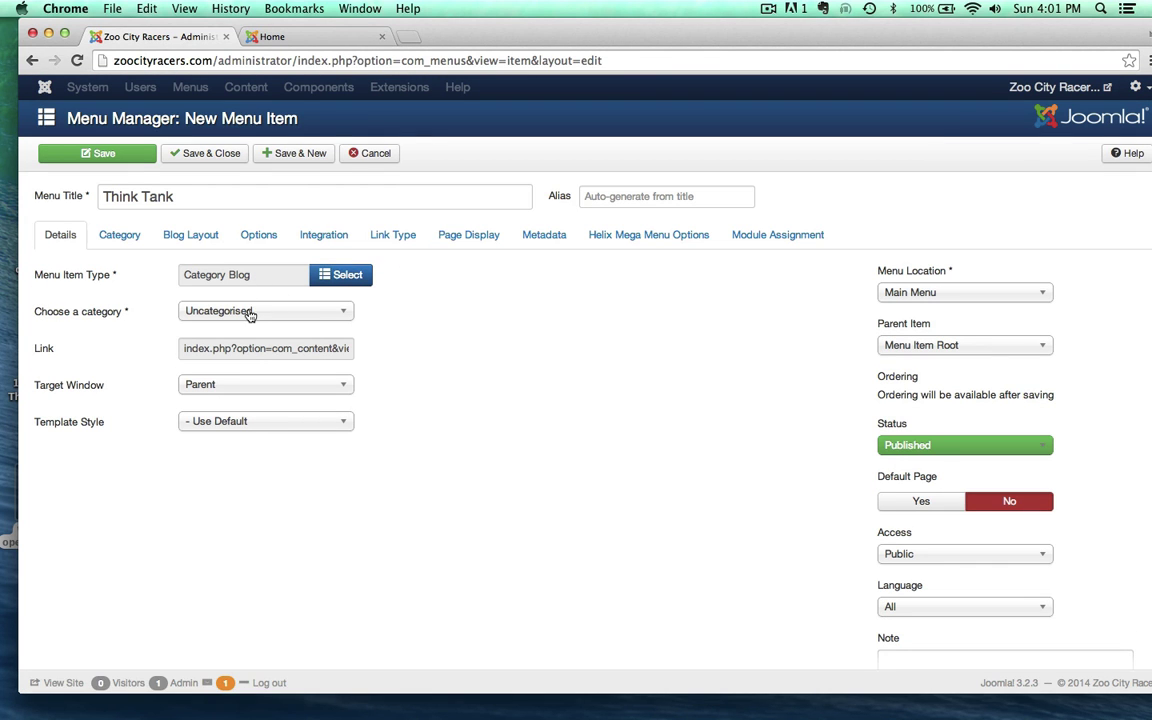
Step: Link the menu item to the Think Tank category
left_click(252, 311)
scroll(240, 420, "down", 2)
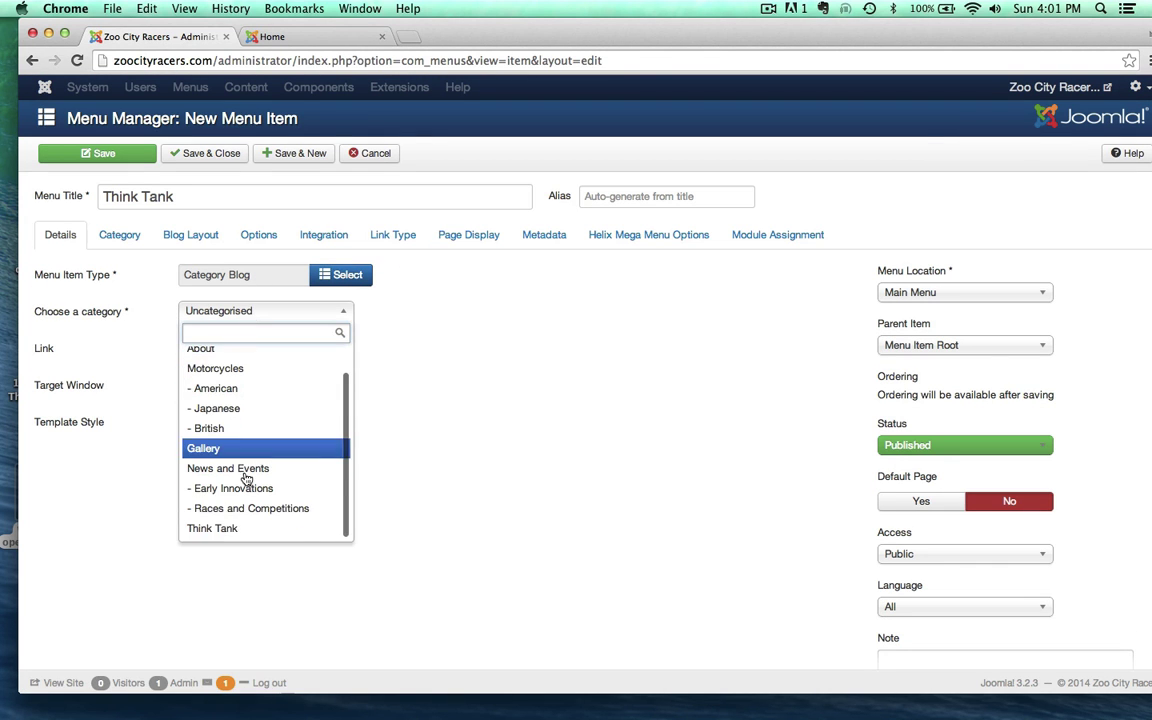
left_click(216, 528)
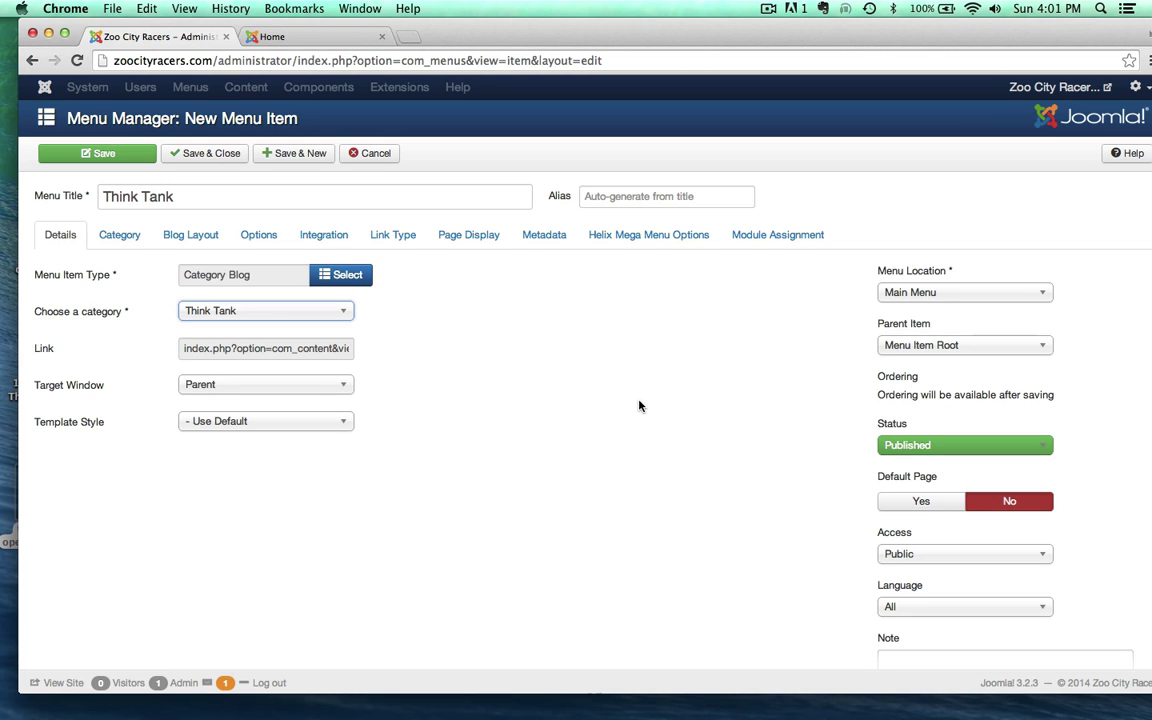
left_click(120, 234)
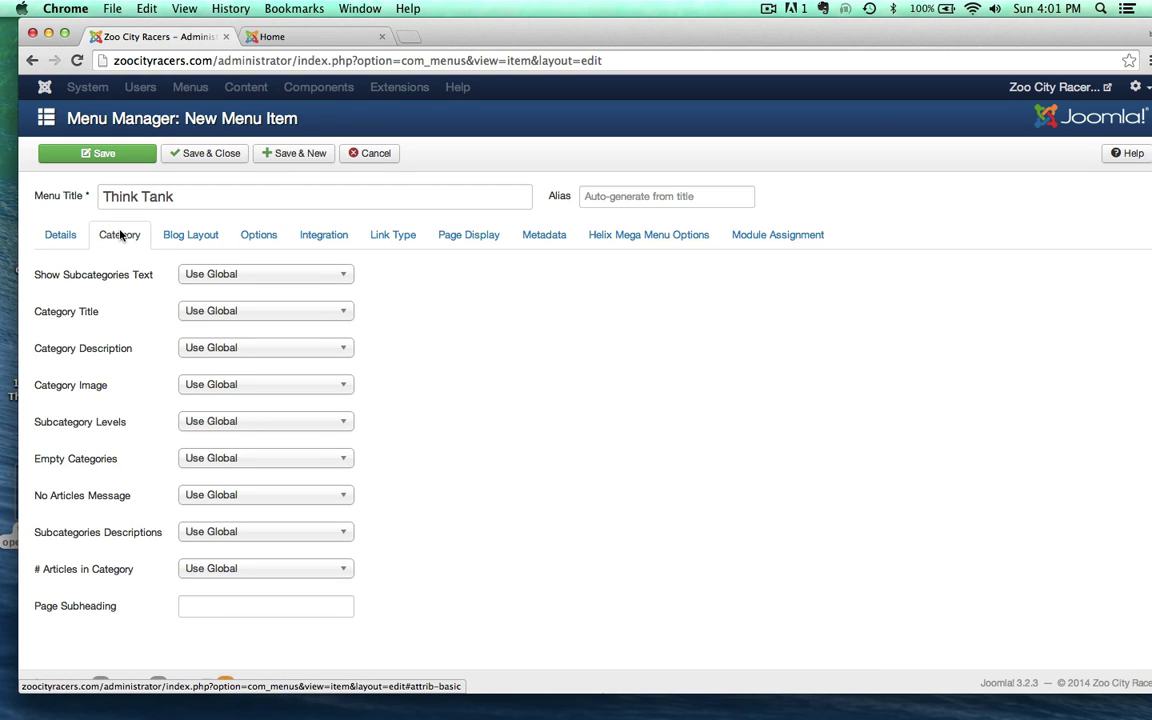
Step: Set Category Description to Show, save the menu item, and reload the public home page
left_click(184, 350)
left_click(196, 405)
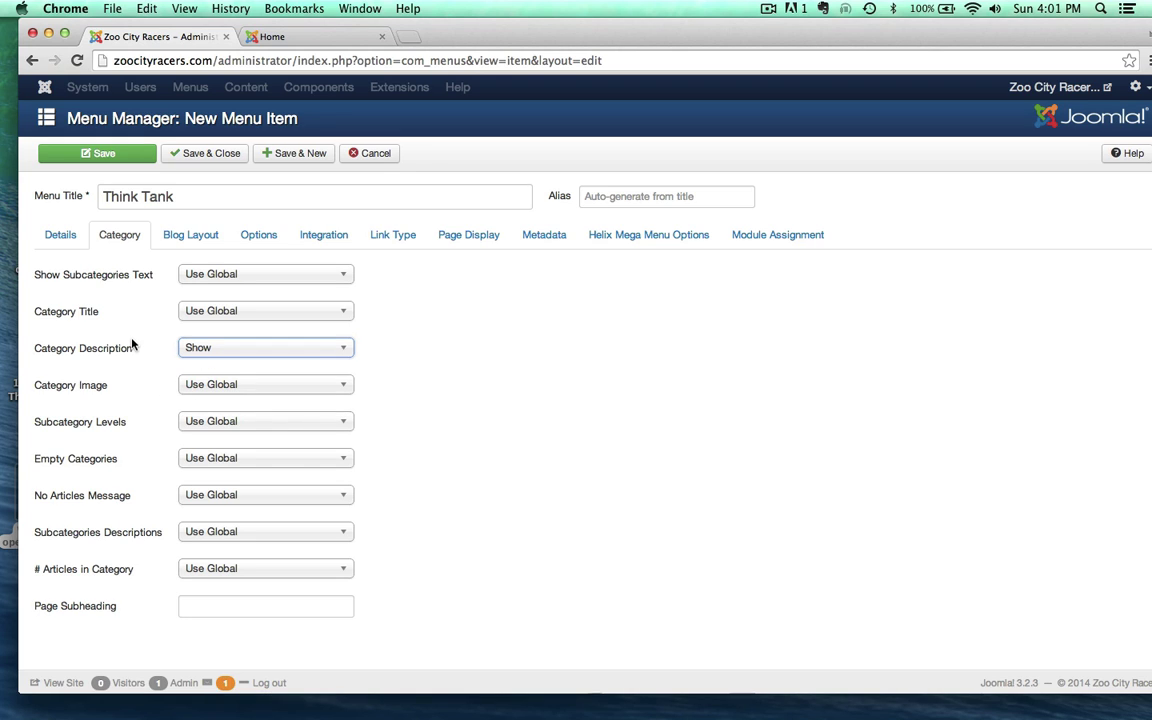
left_click(104, 153)
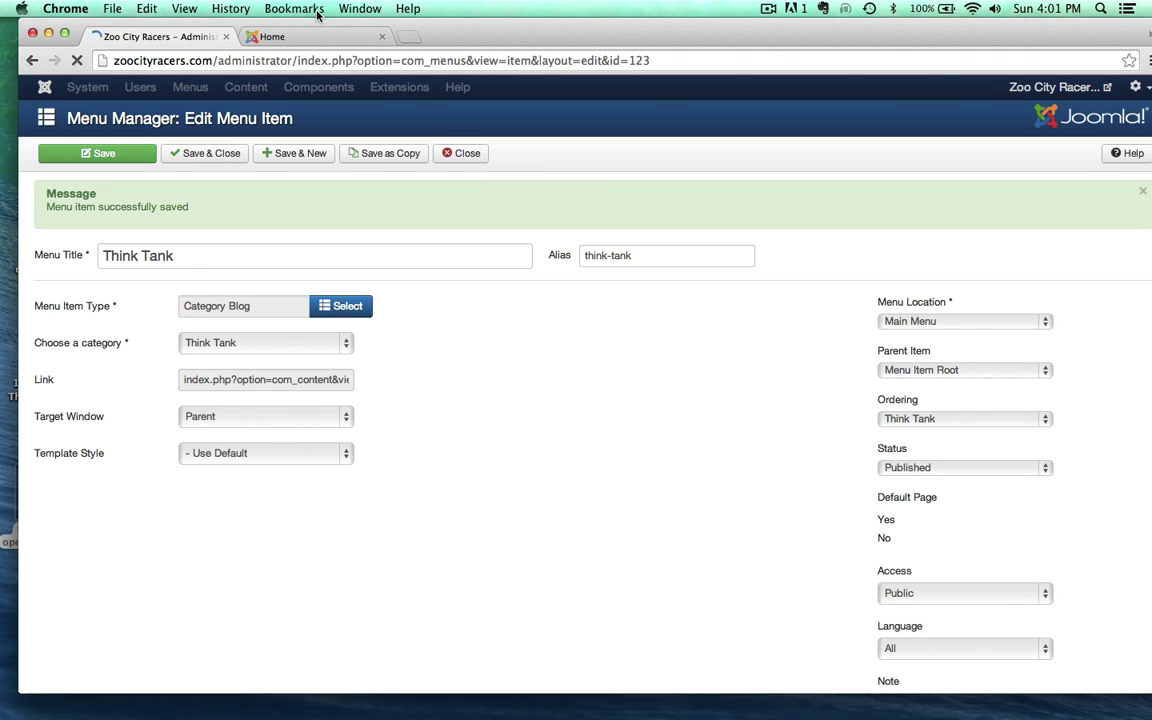
left_click(305, 41)
left_click(76, 60)
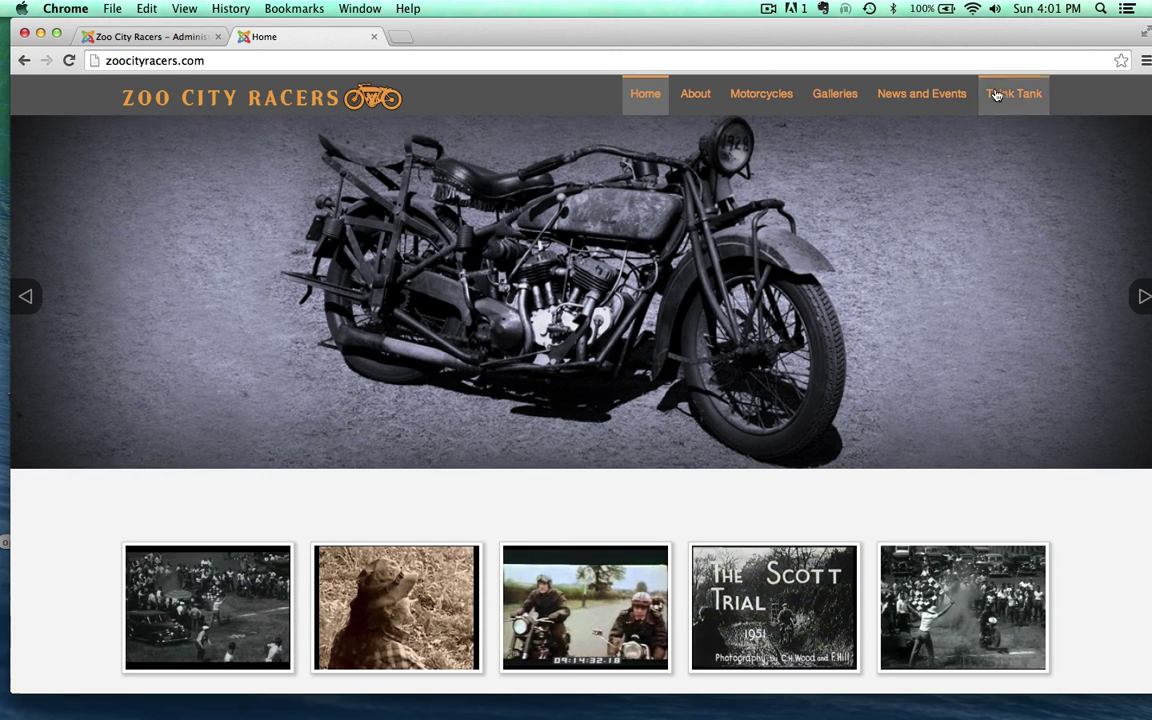
Step: View the live Think Tank page with its tank photo, then return to the admin editor
left_click(1023, 91)
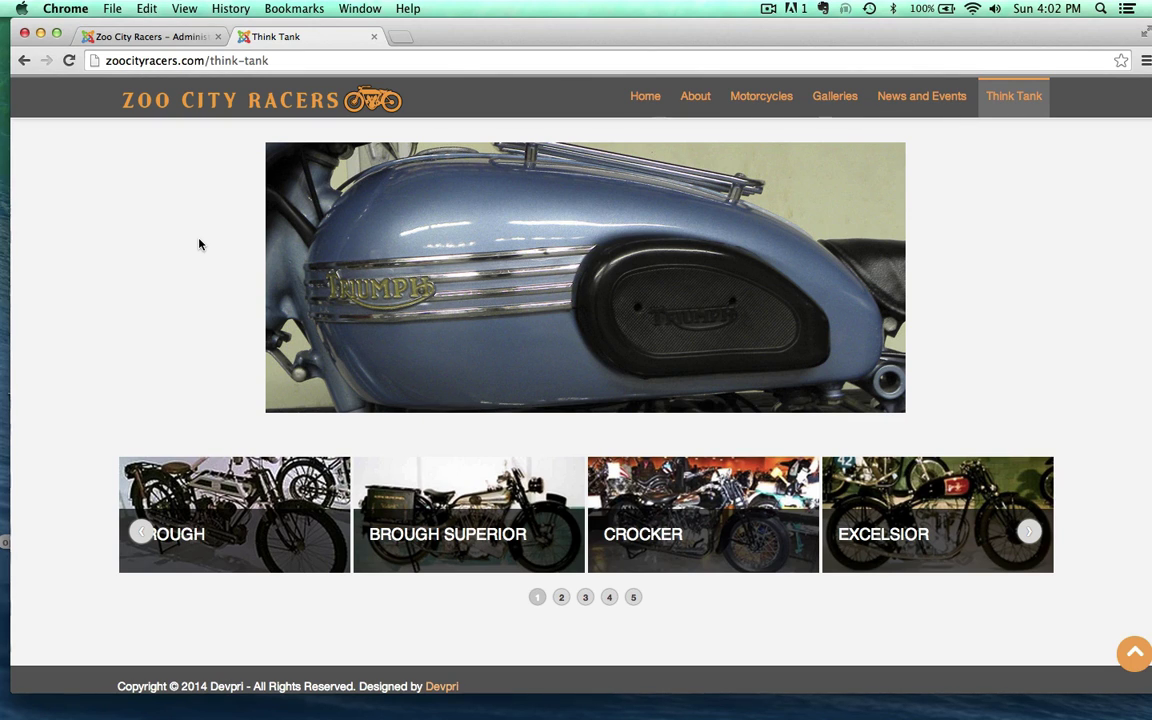
scroll(199, 244, "down", 1)
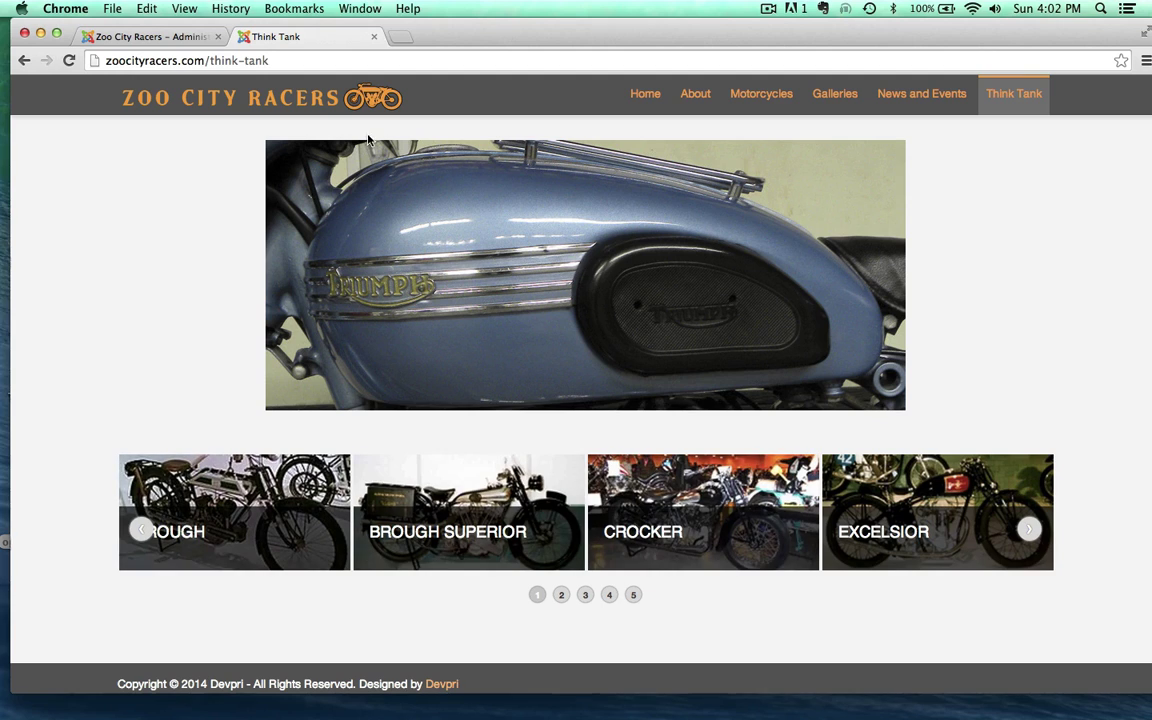
left_click(145, 37)
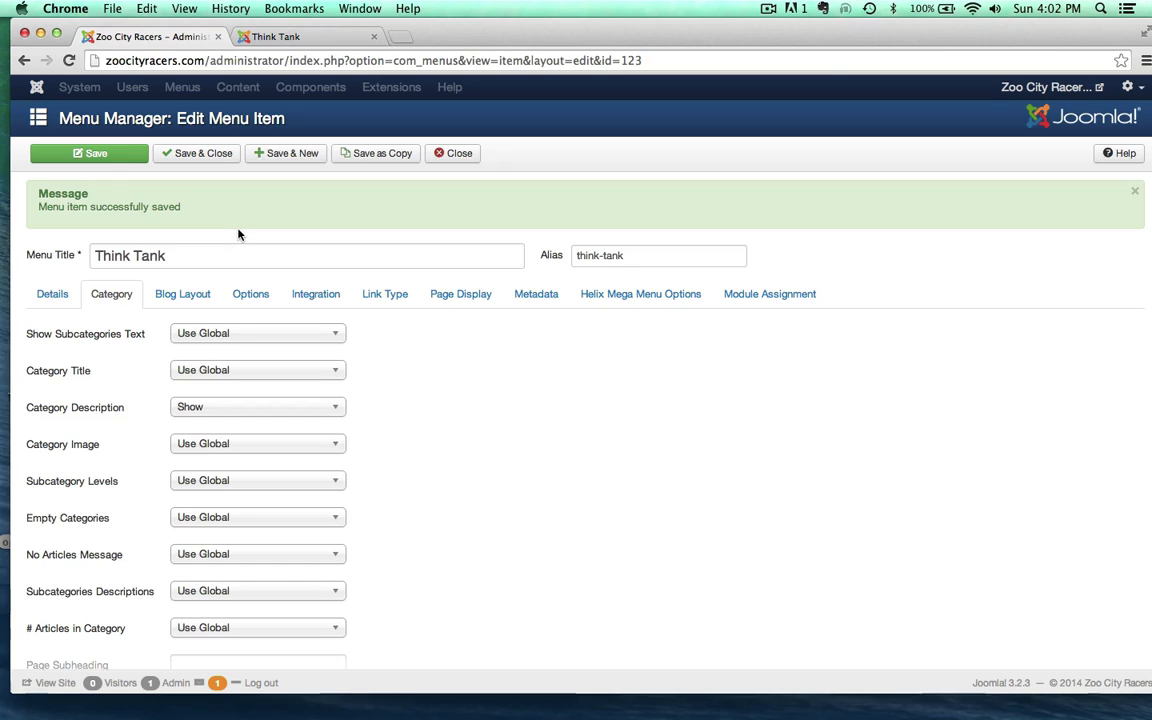
Step: Close the menu item and edit the Think Tank category from the Category Manager
left_click(456, 155)
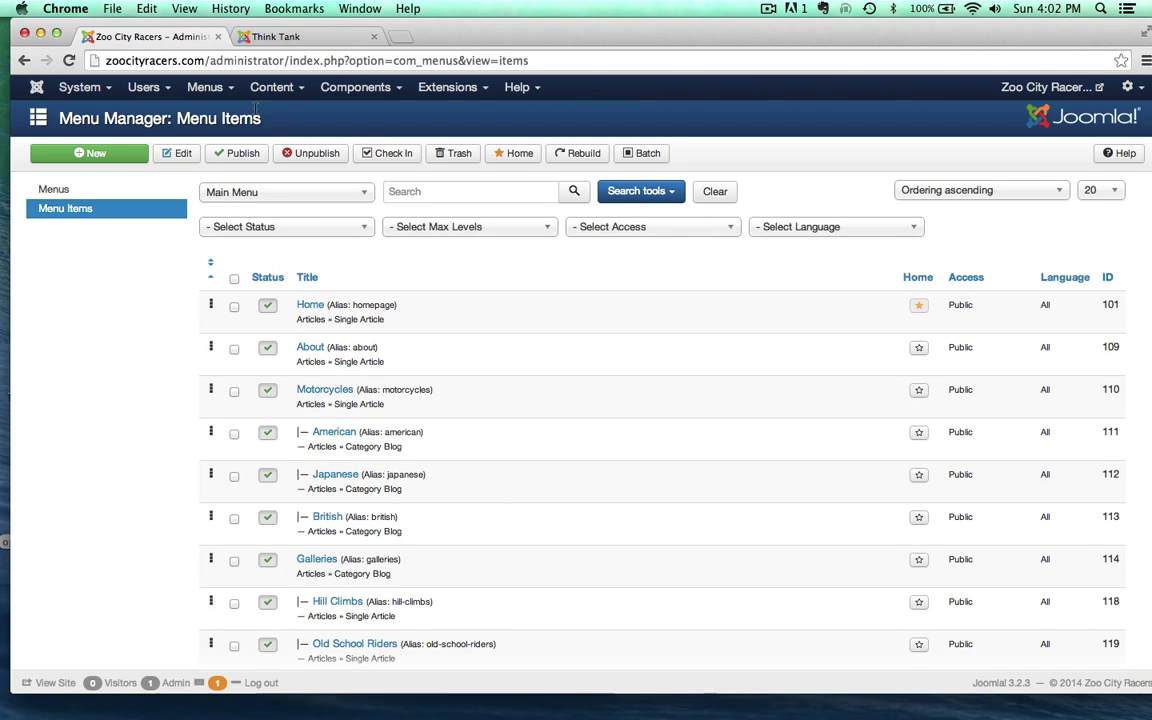
left_click(286, 89)
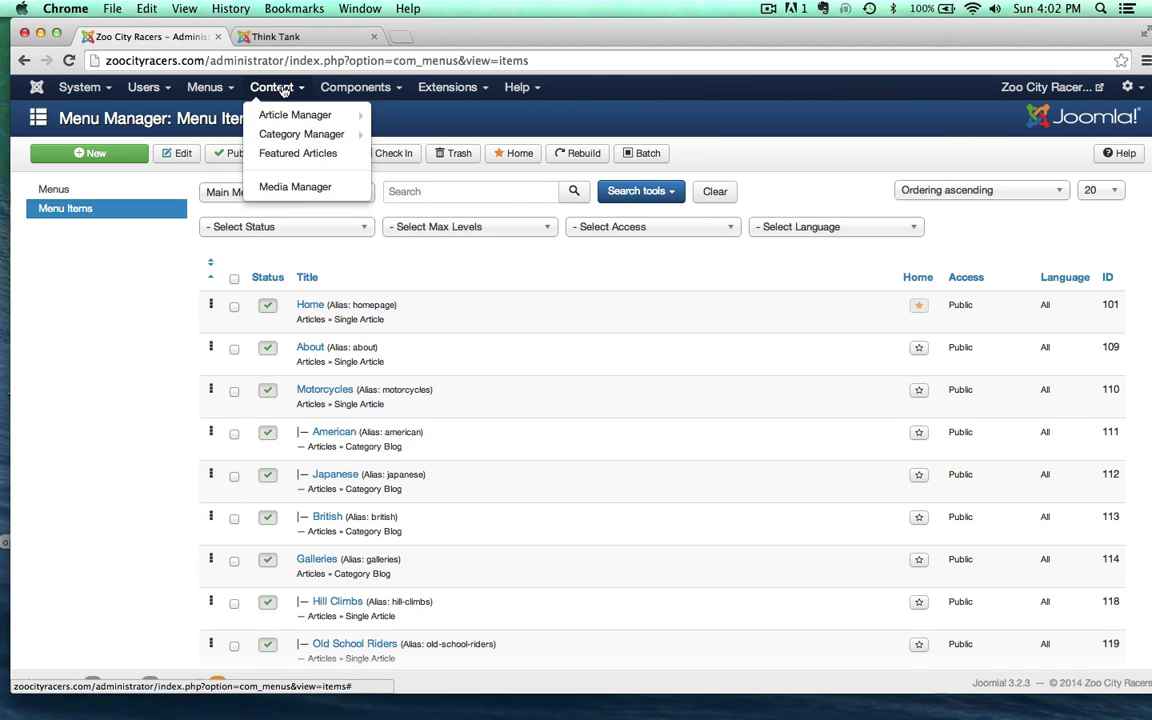
left_click(280, 135)
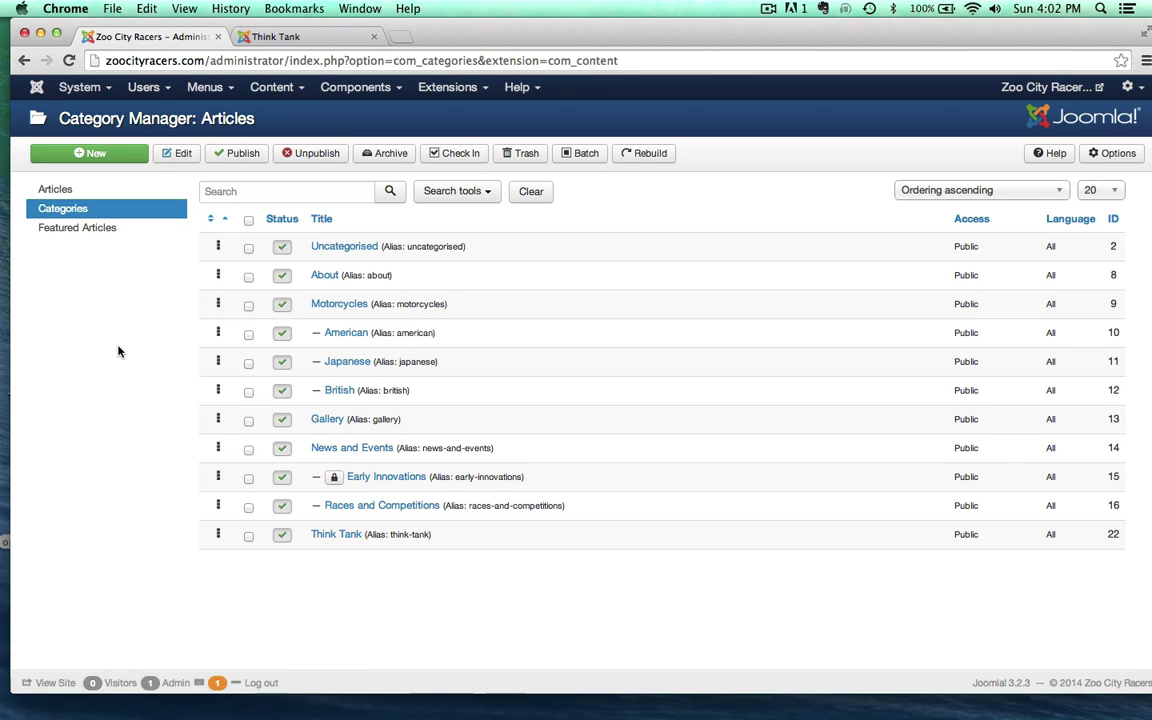
left_click(337, 535)
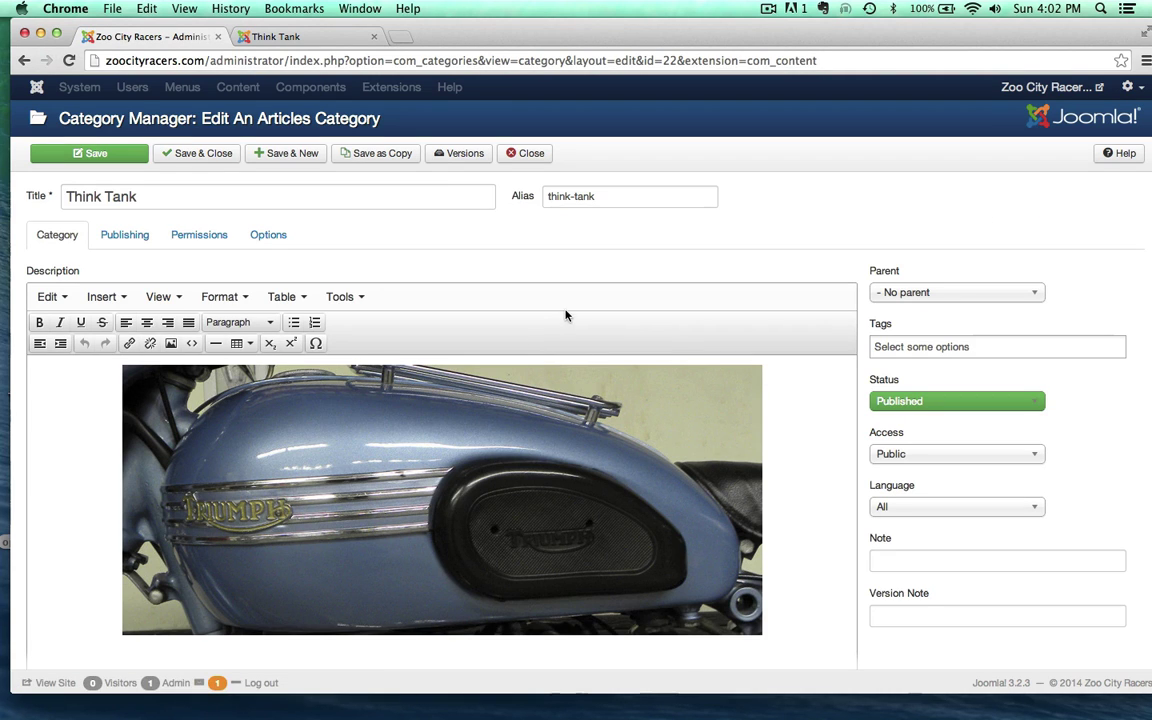
Step: Set Think Tank category access to Registered, save it, and reload the site's home page
left_click(885, 458)
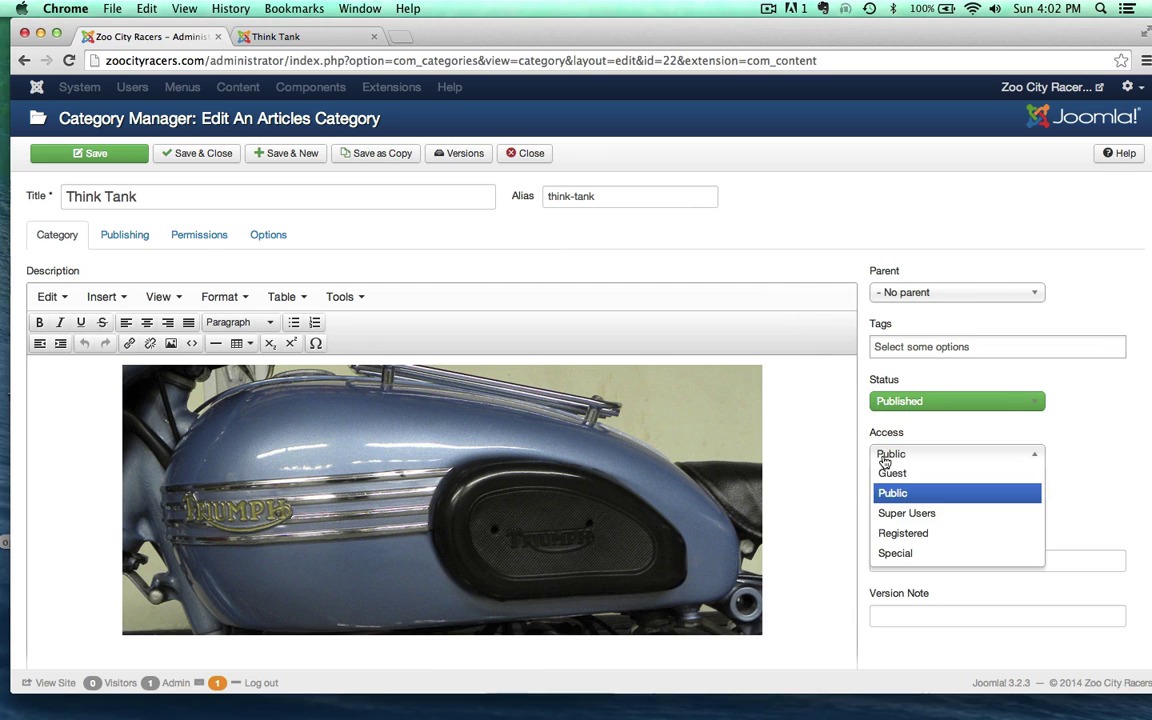
left_click(893, 541)
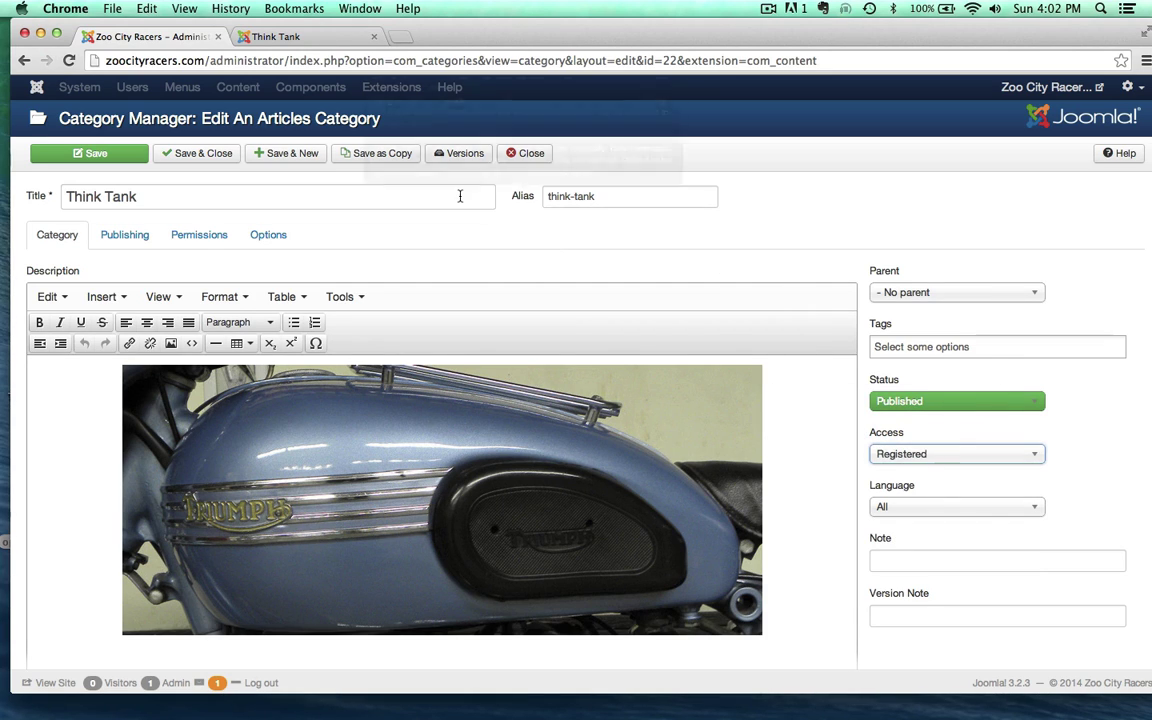
left_click(218, 153)
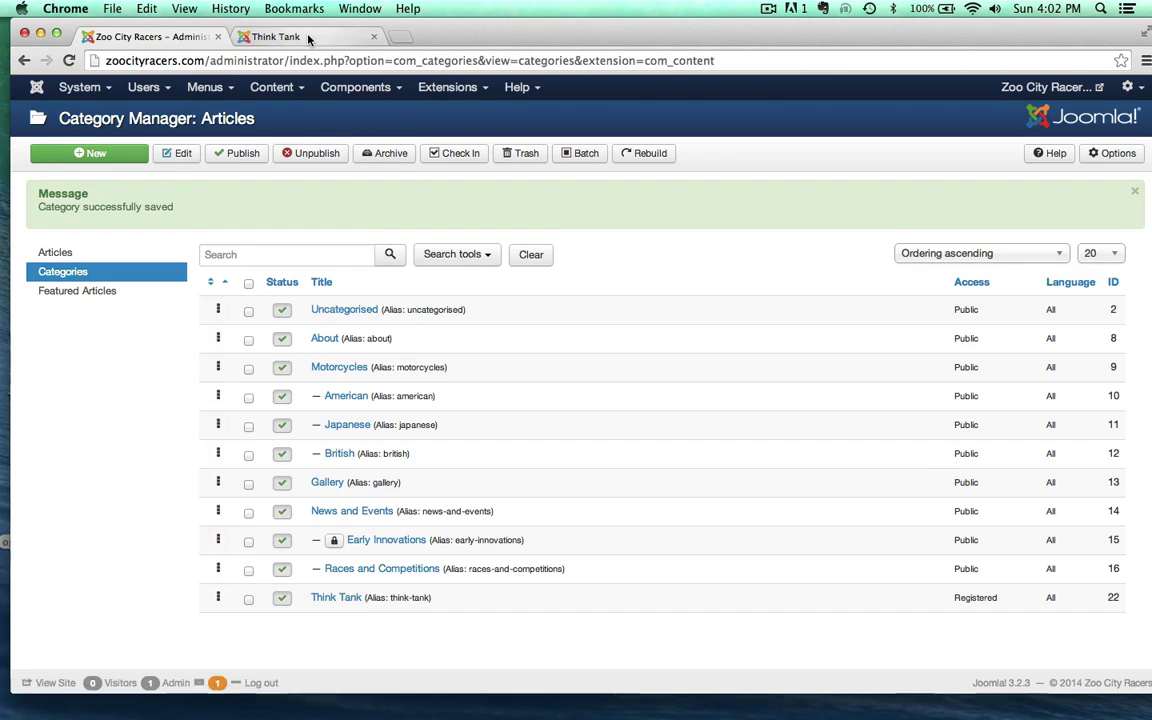
left_click(308, 37)
left_click(645, 95)
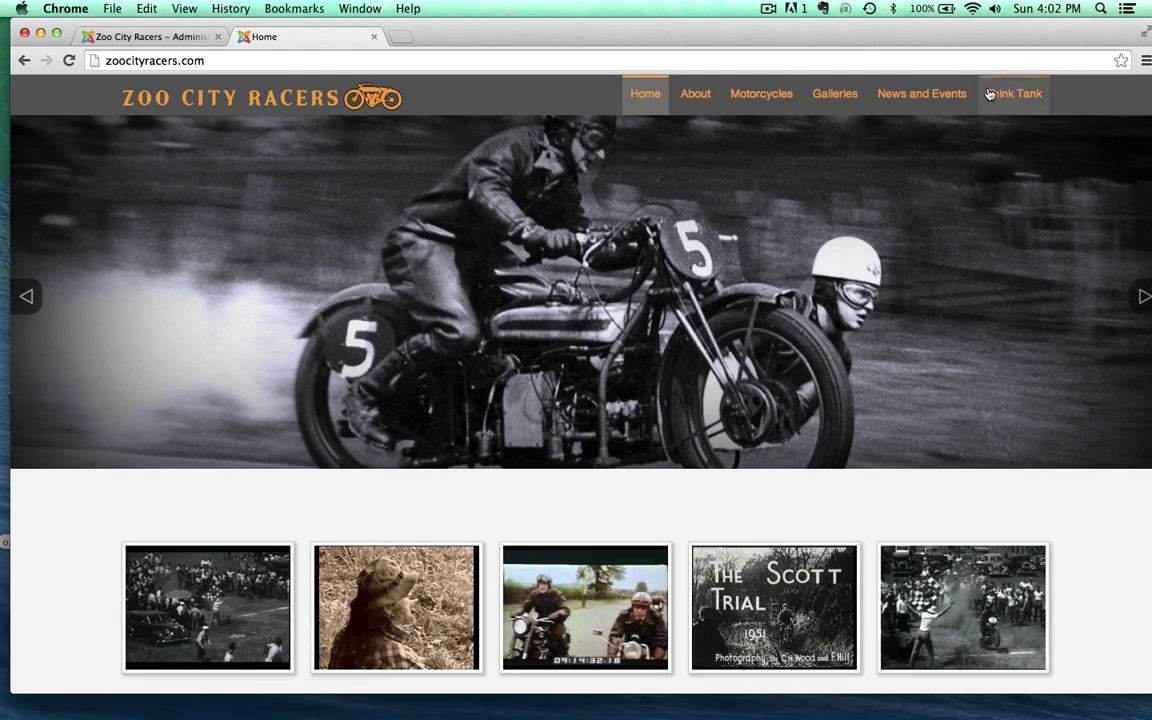
Step: Open Think Tank as a guest to confirm the 404 Category not found page, then return to admin
left_click(1015, 93)
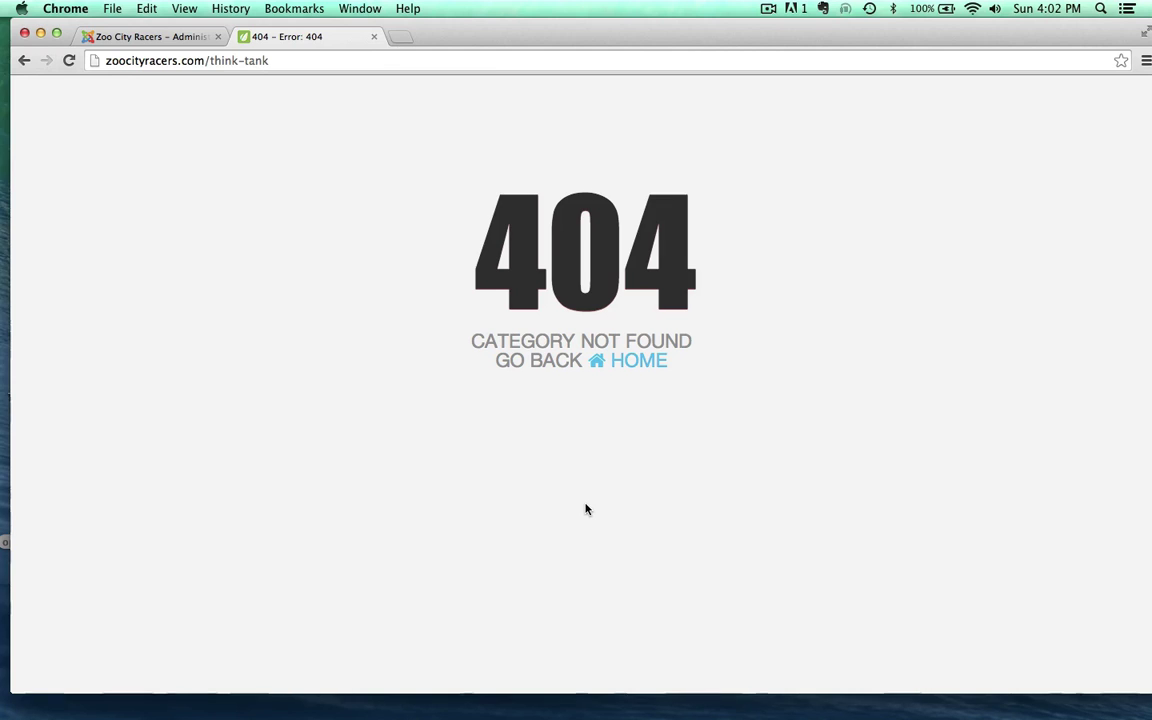
left_click(25, 61)
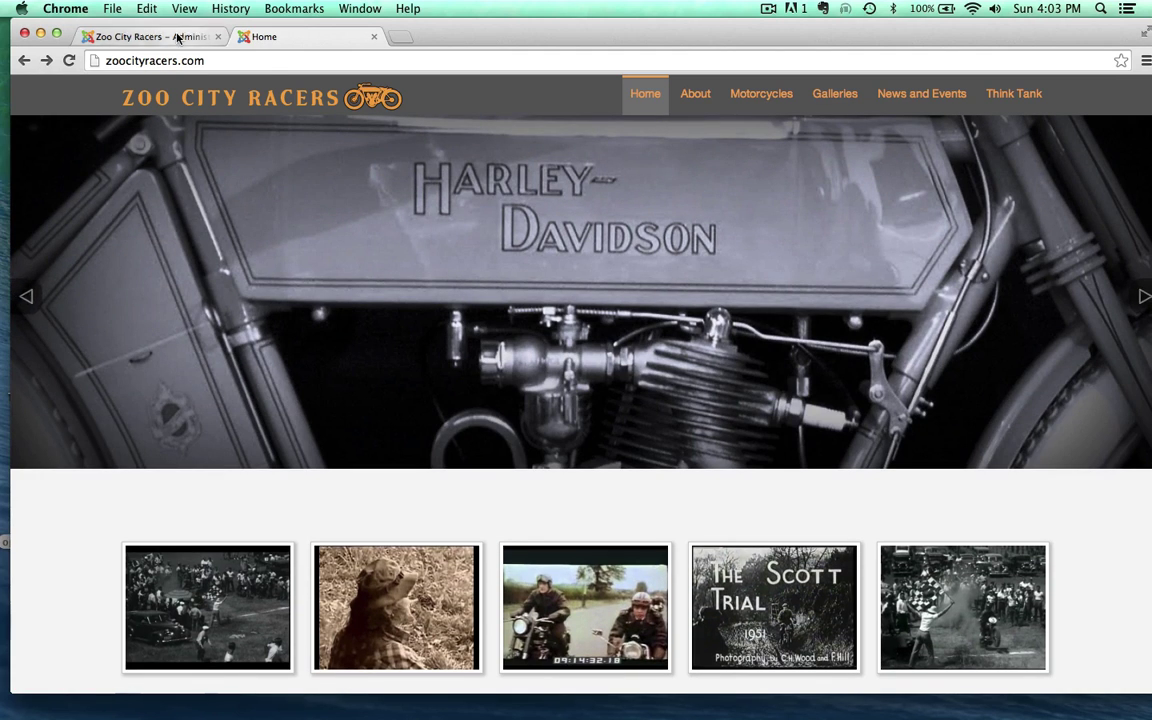
left_click(178, 42)
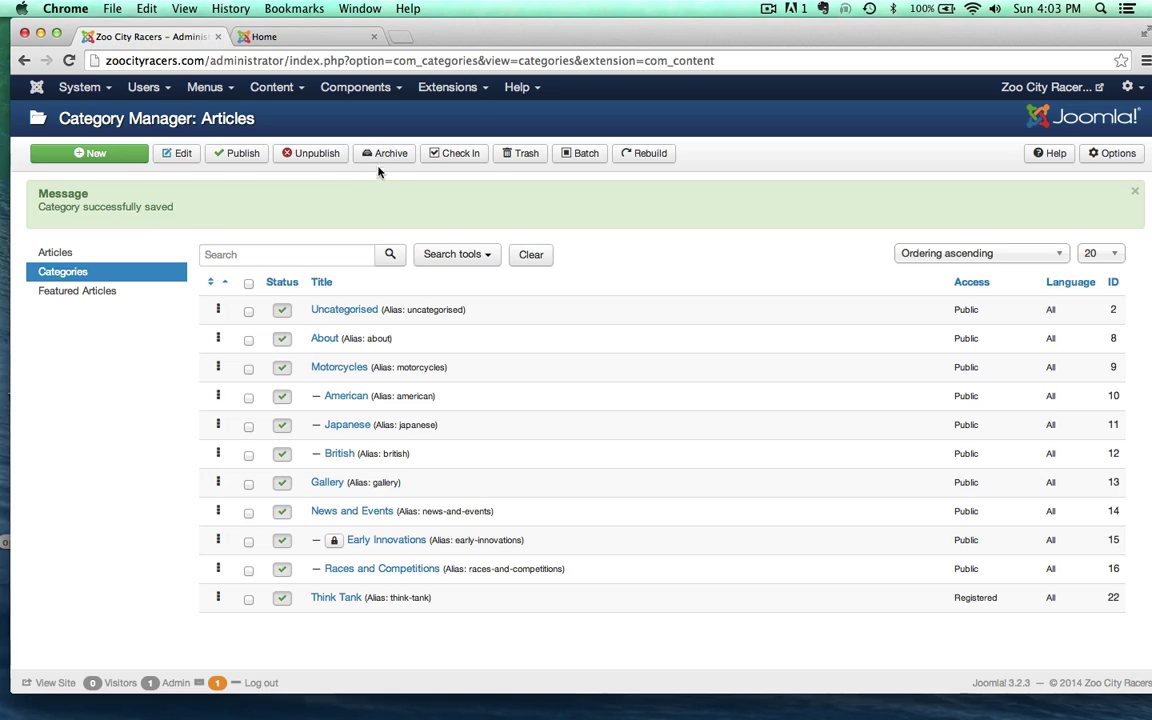
Step: Set the Main Menu's Think Tank item access to Registered and save it
left_click(265, 89)
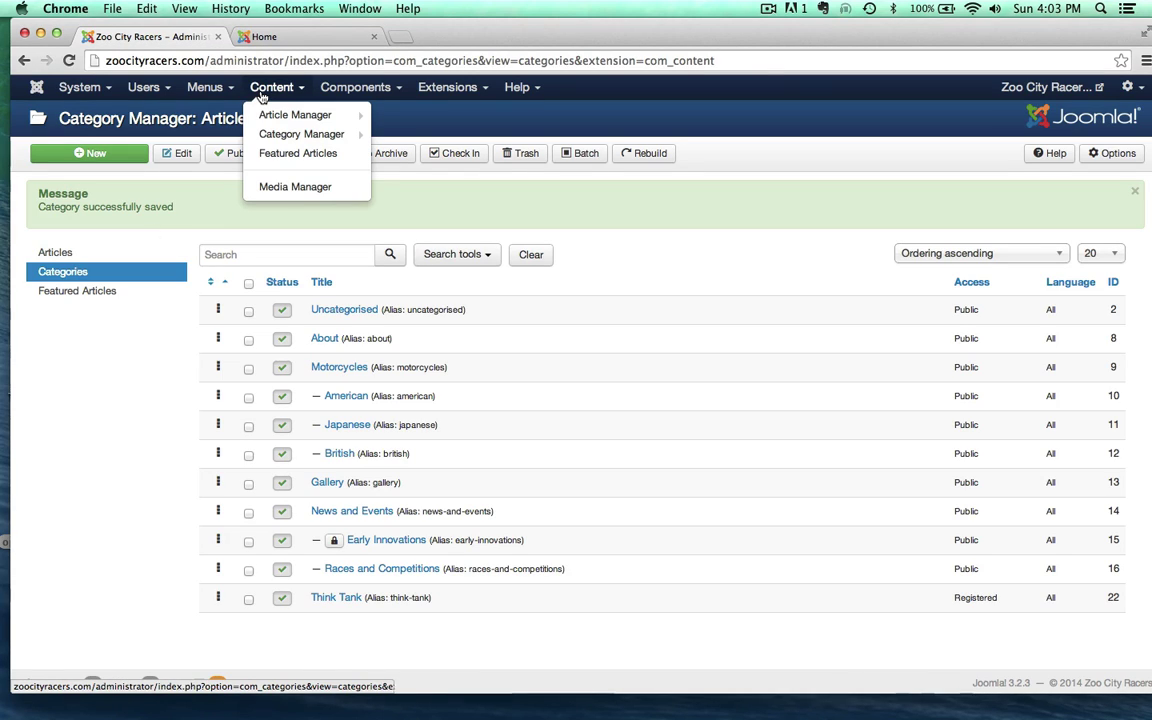
left_click(205, 88)
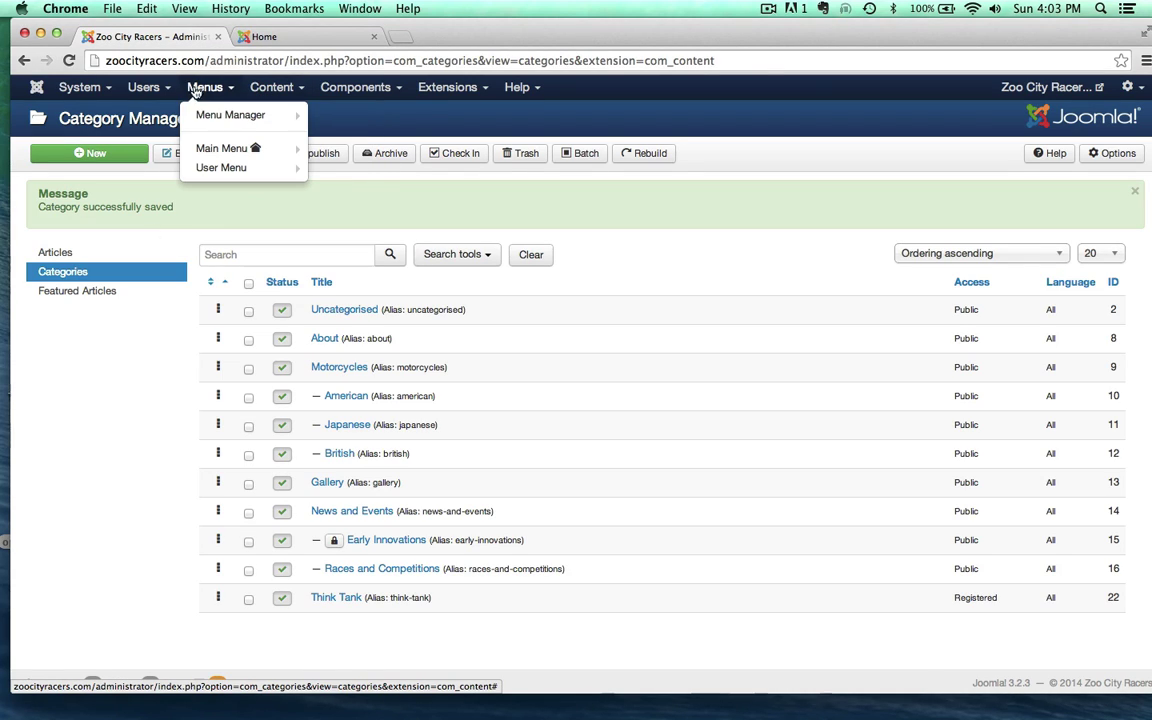
left_click(203, 116)
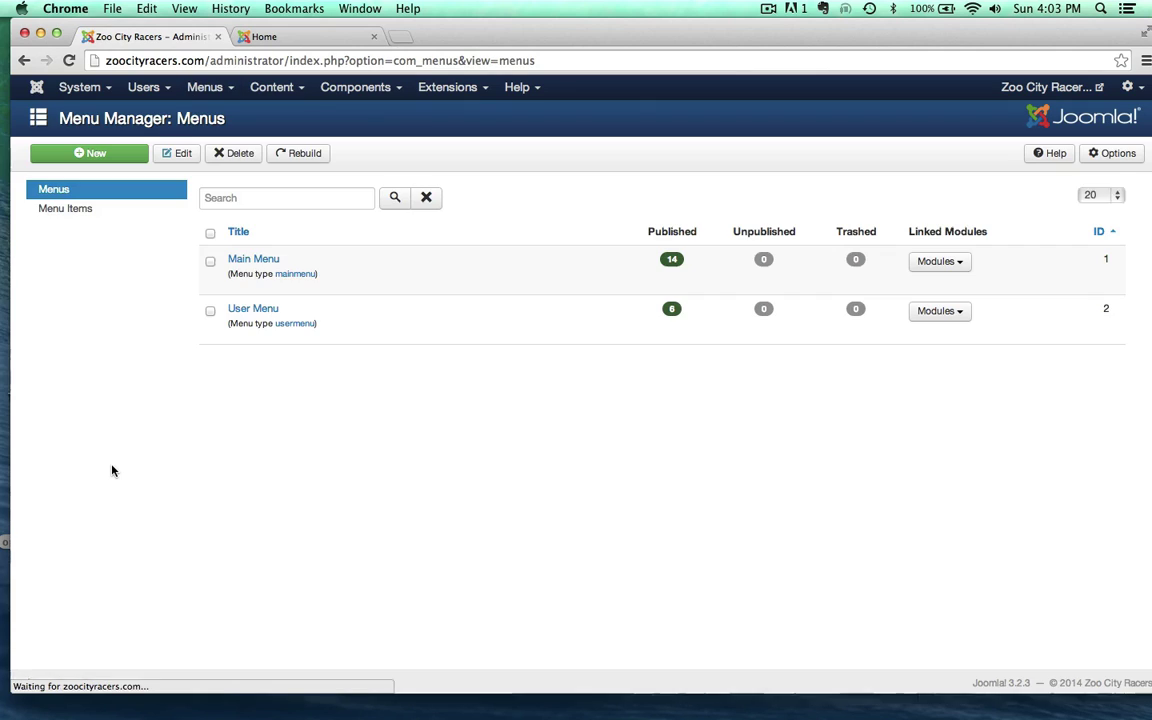
left_click(256, 259)
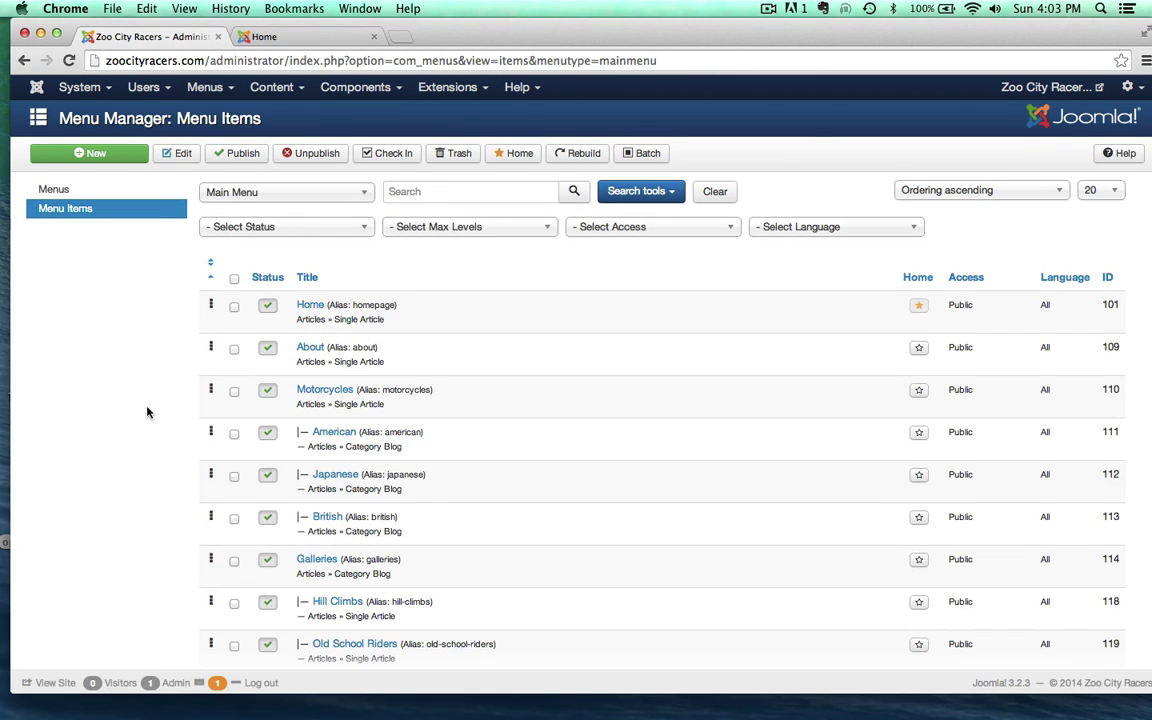
scroll(135, 380, "down", 5)
left_click(316, 598)
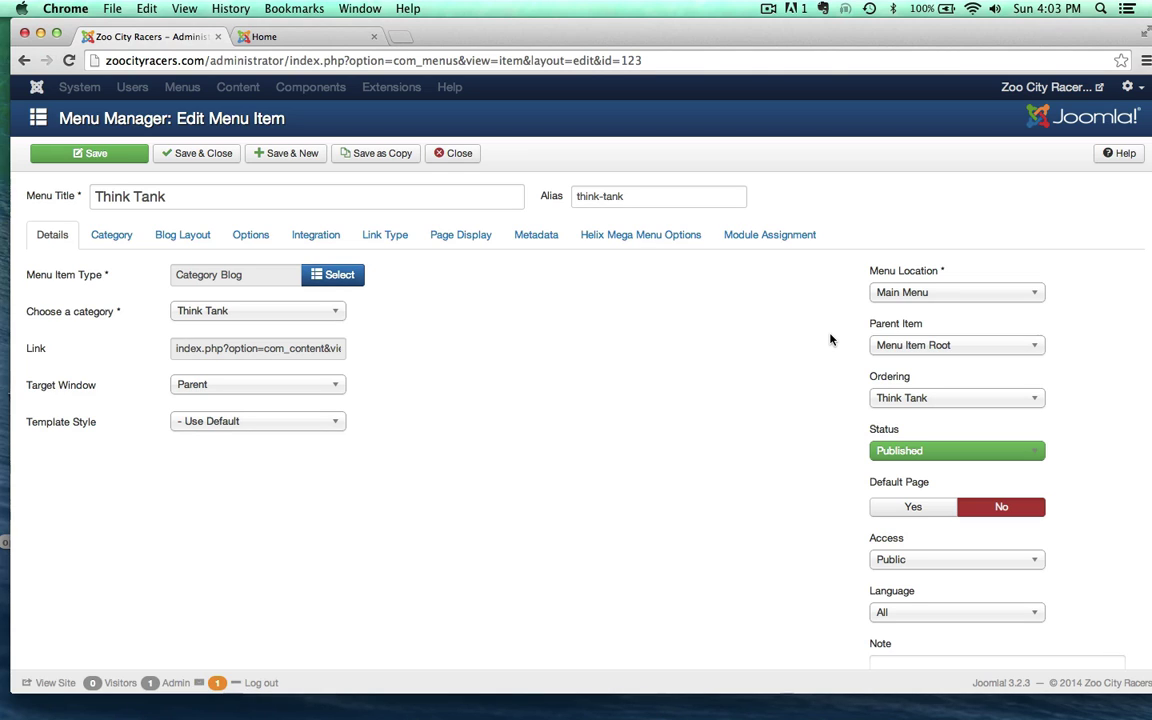
left_click(882, 560)
left_click(880, 638)
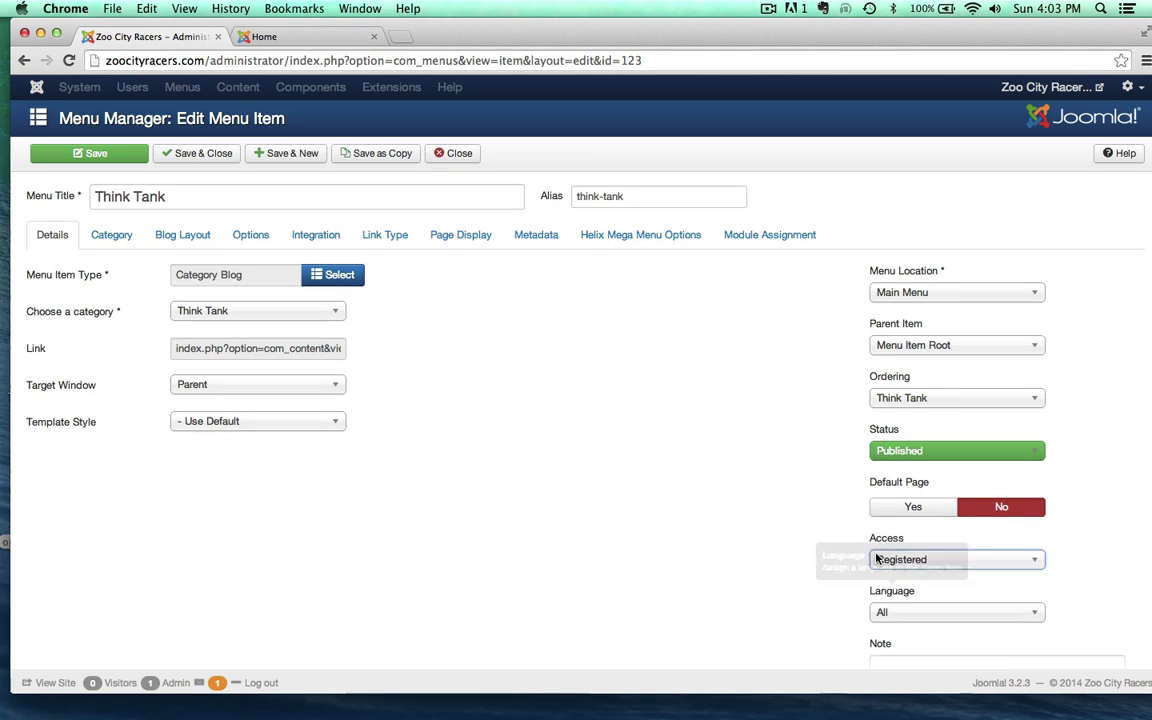
left_click(186, 155)
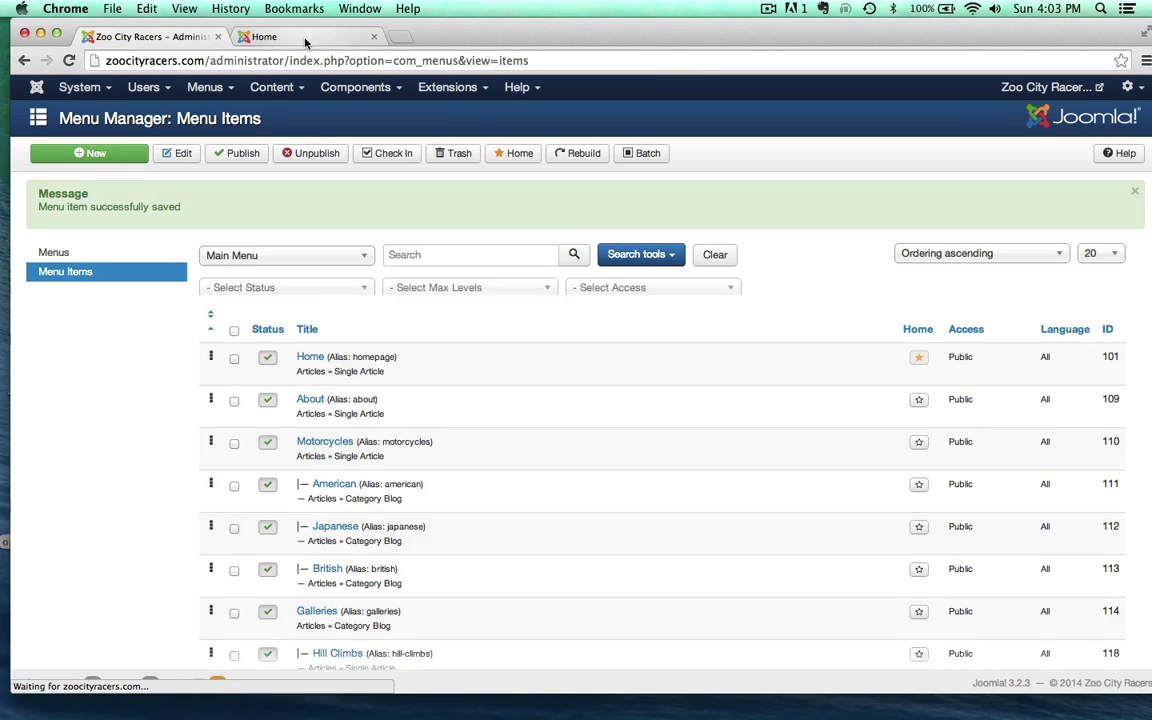
left_click(303, 38)
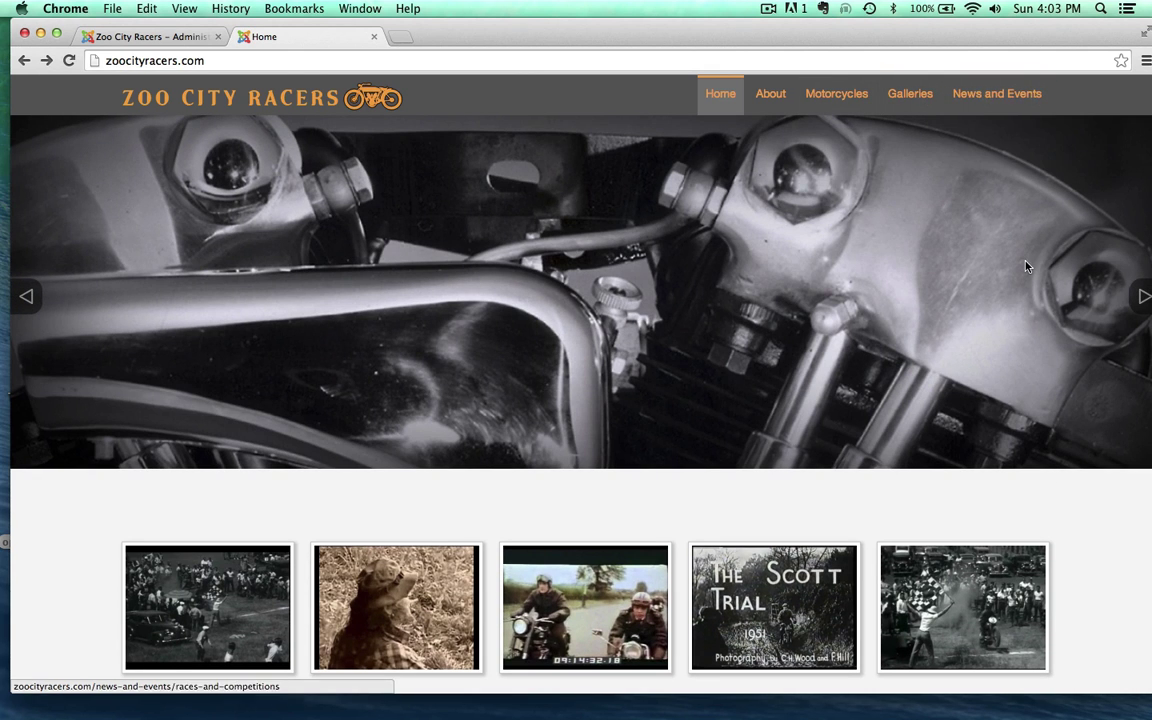
left_click(145, 37)
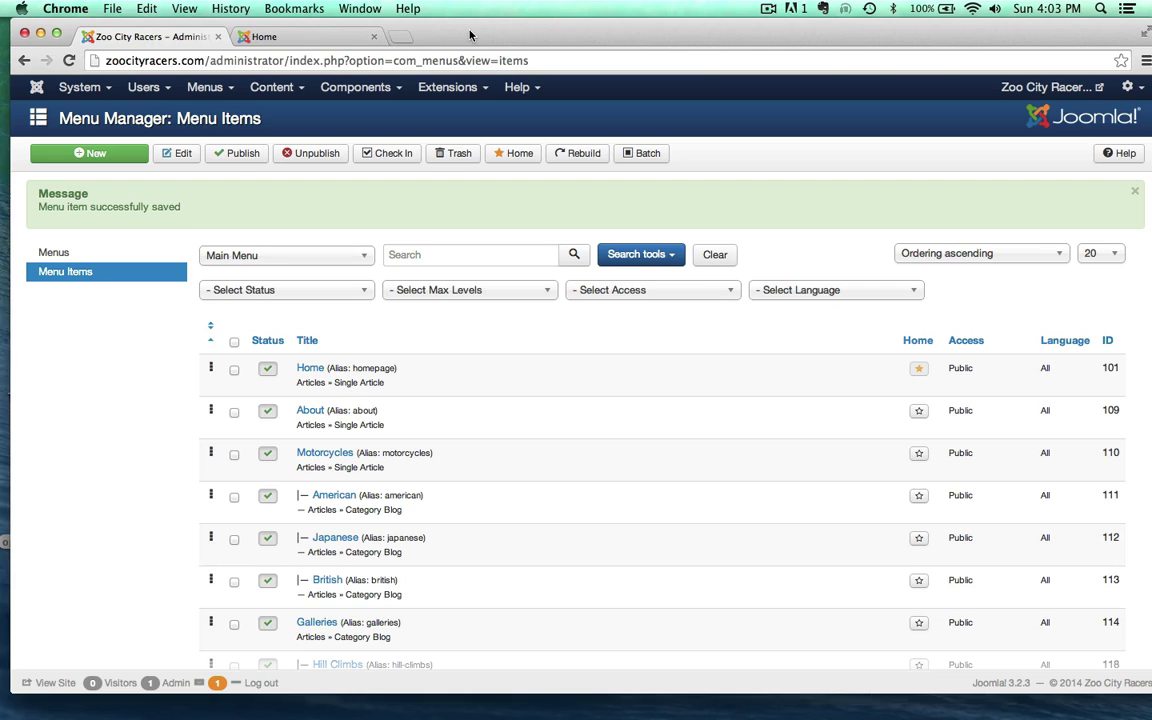
left_click_drag(470, 36, 460, 36)
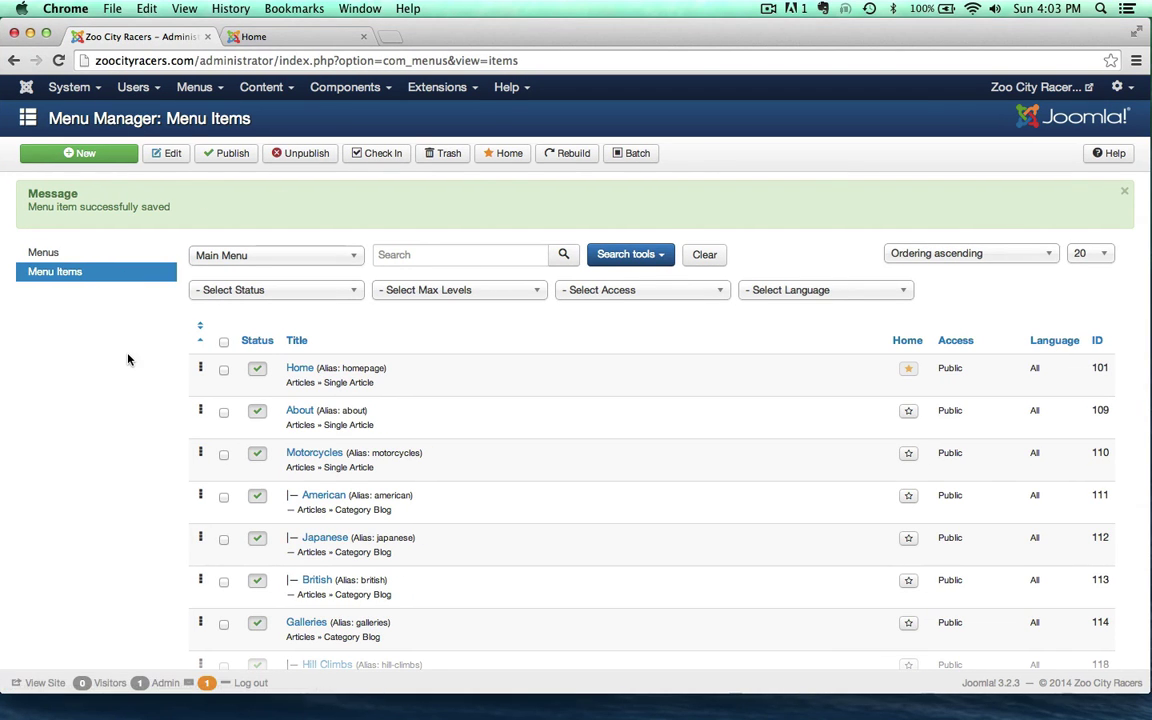
Step: In Module Manager, cancel a new module, then publish the Login Form and User Menu modules
left_click(437, 87)
left_click(455, 147)
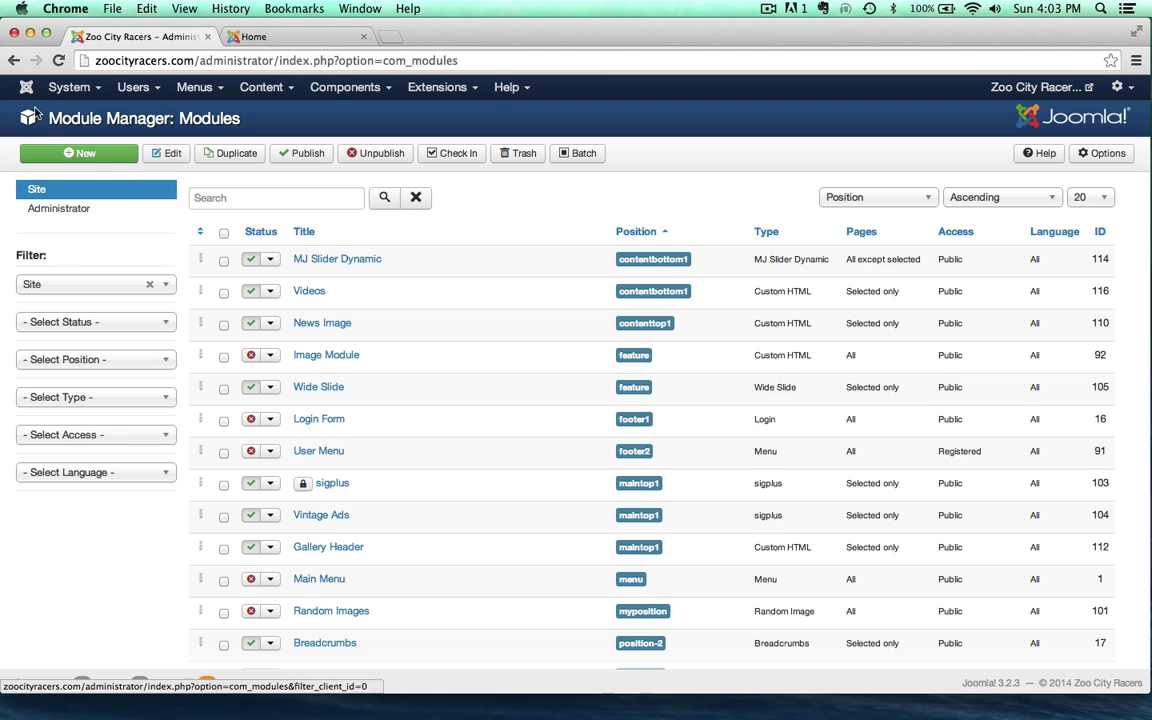
left_click(98, 155)
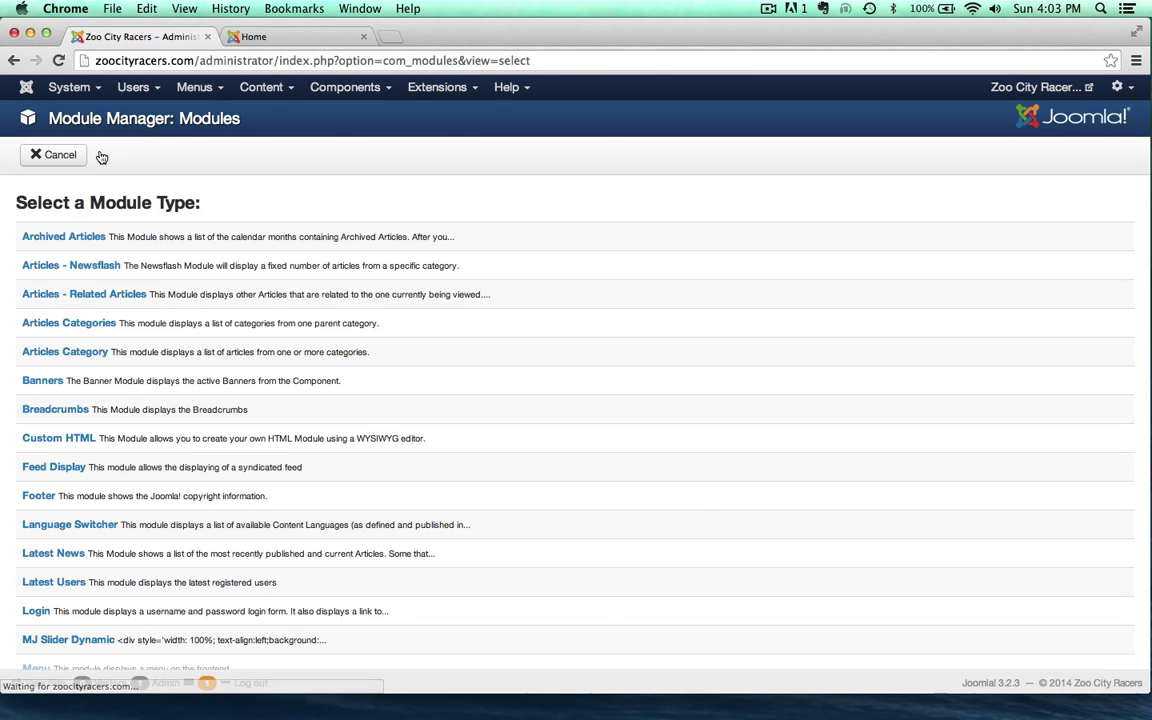
scroll(40, 577, "down", 2)
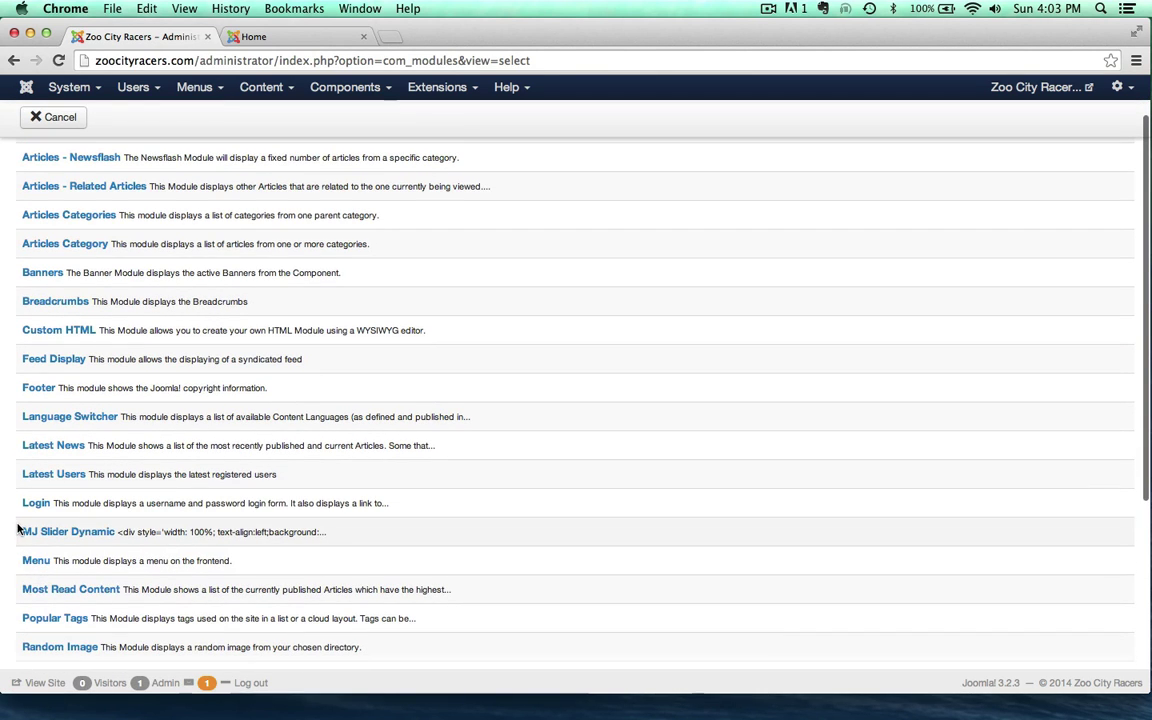
left_click(52, 117)
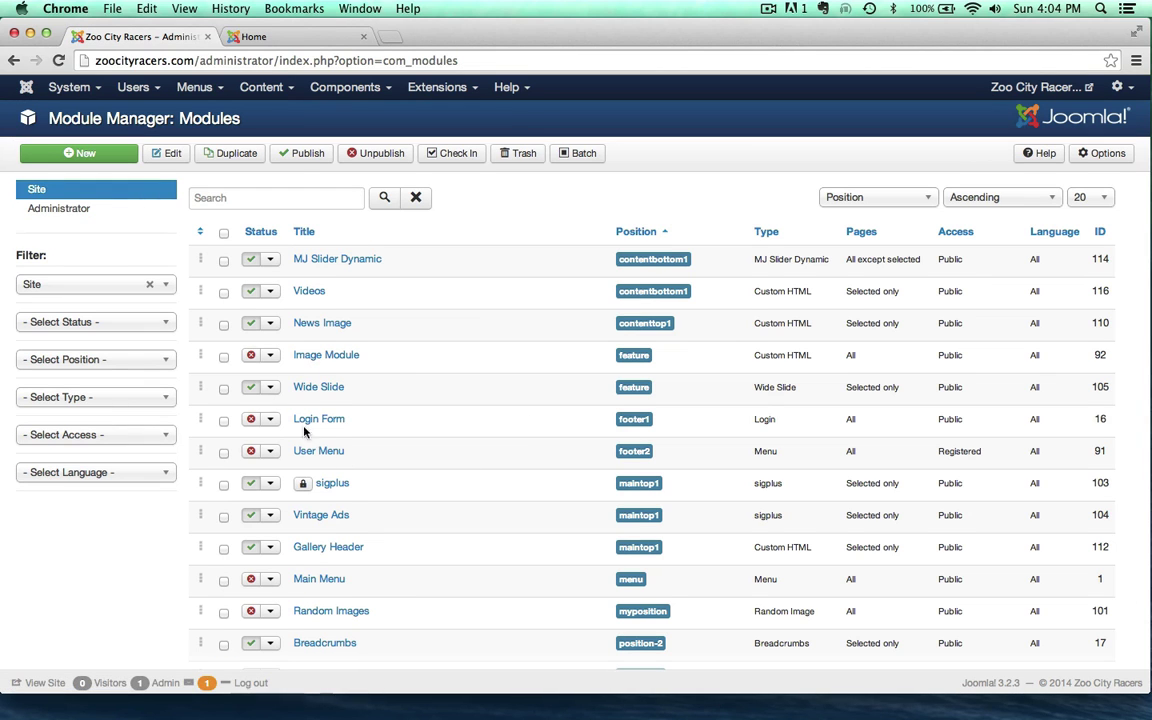
left_click(224, 421)
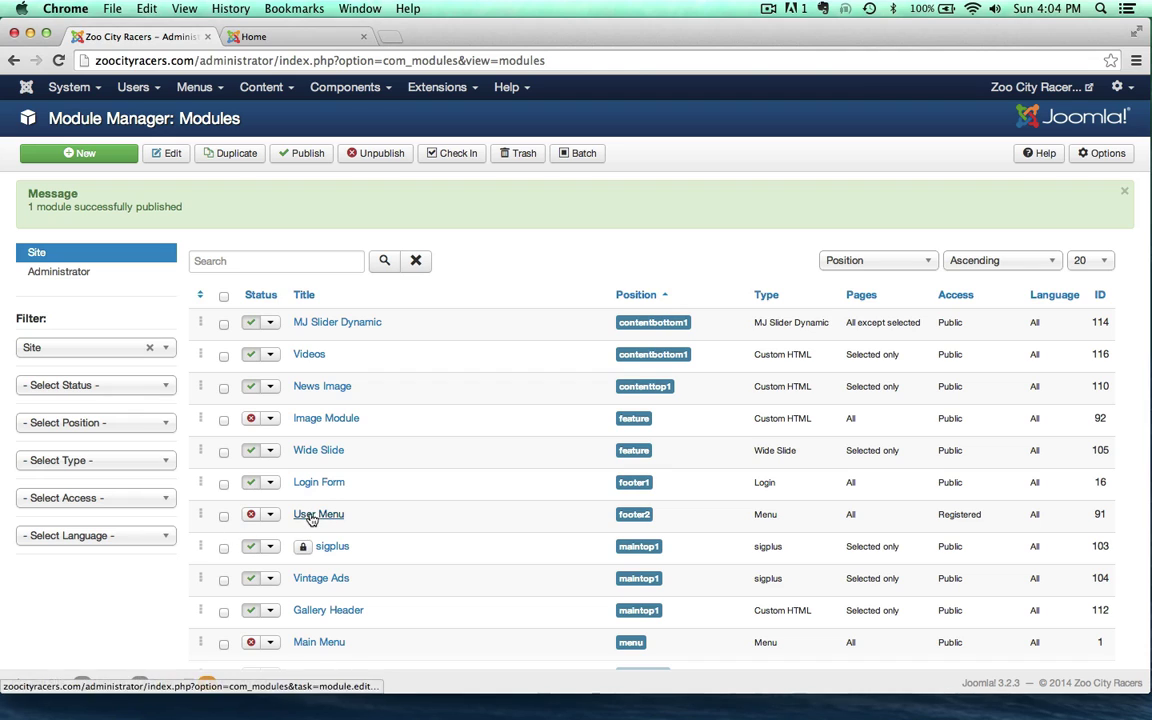
left_click(253, 519)
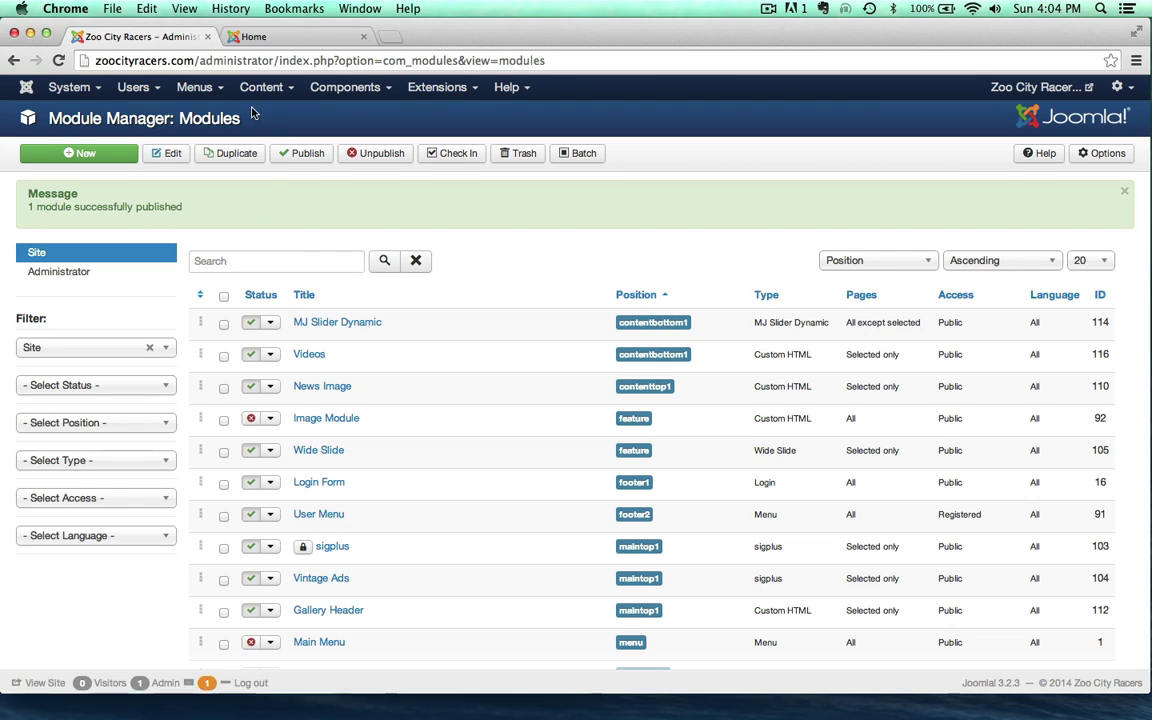
Step: Review the User Menu's items, then close the extra admin tab
left_click(194, 88)
mouse_move(199, 157)
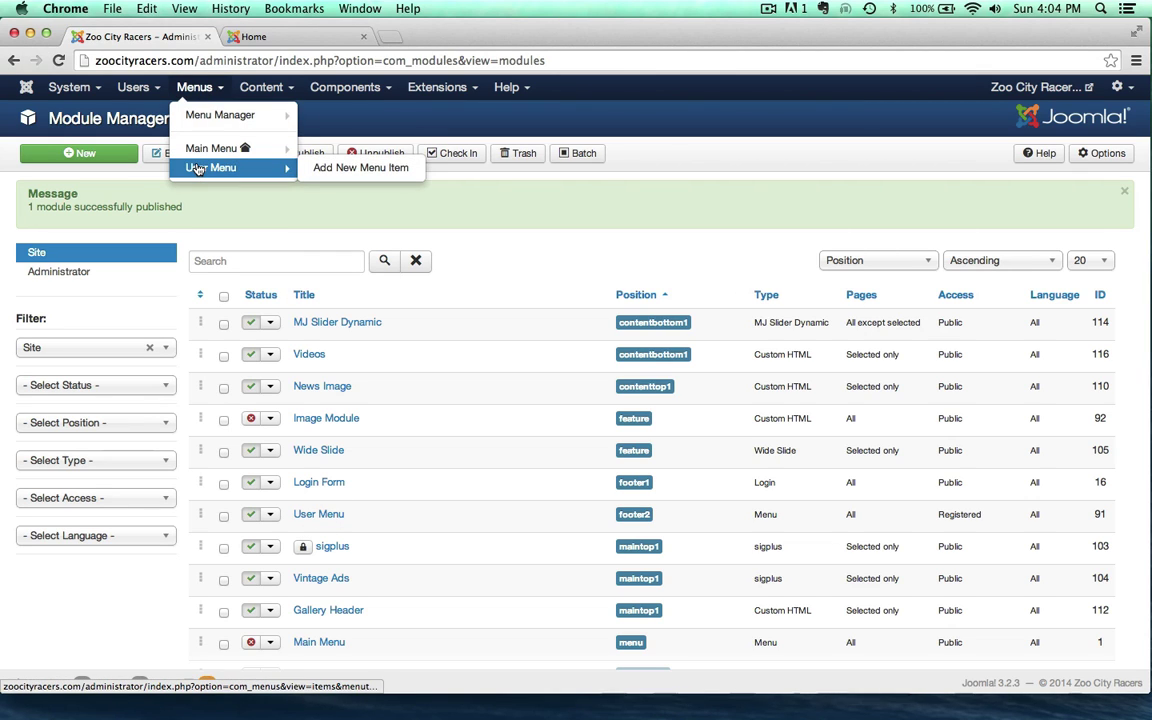
left_click(198, 168, "super")
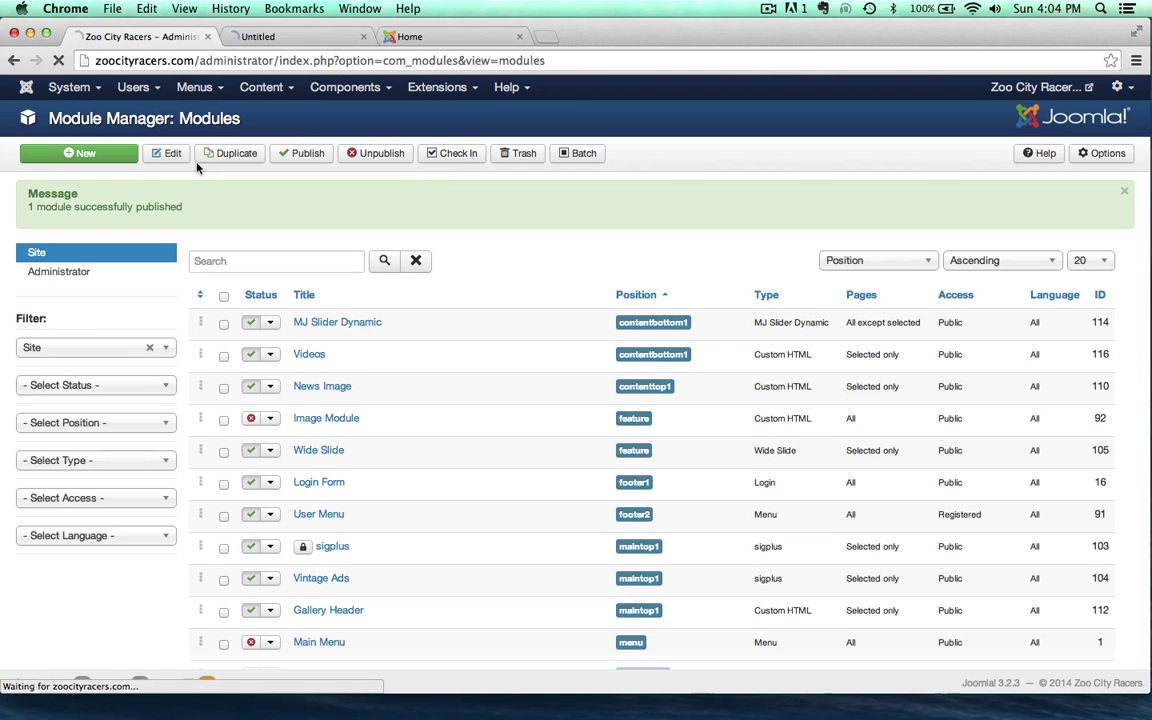
left_click(275, 37)
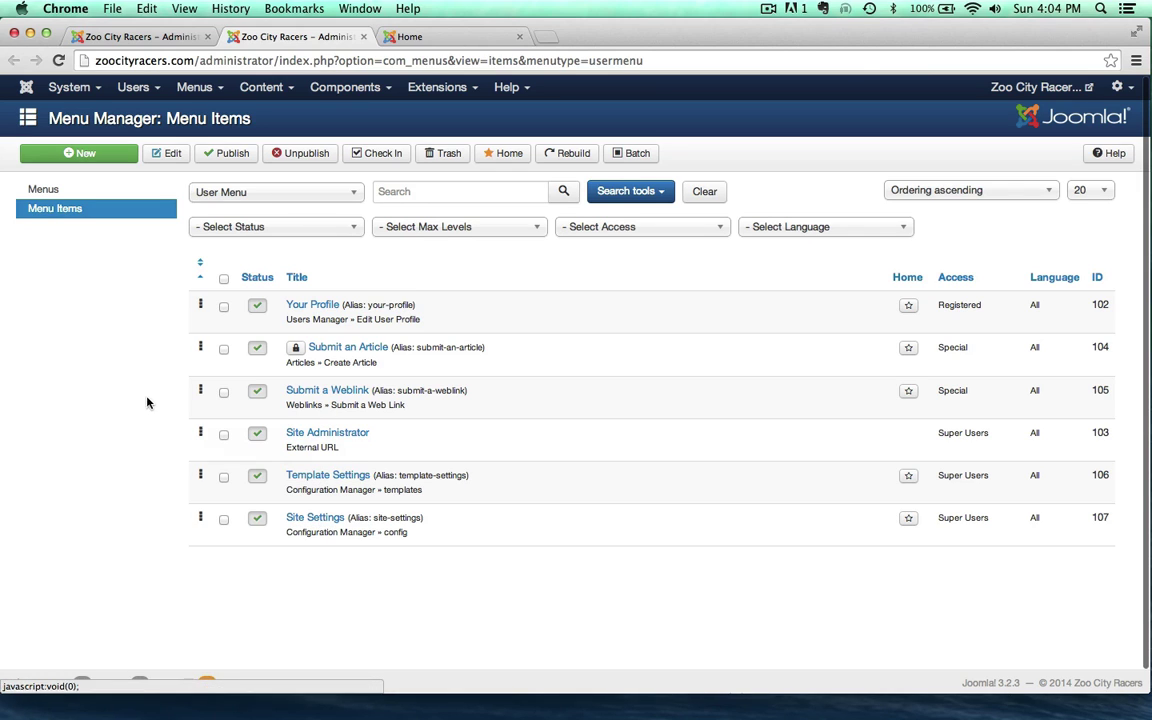
left_click(47, 189)
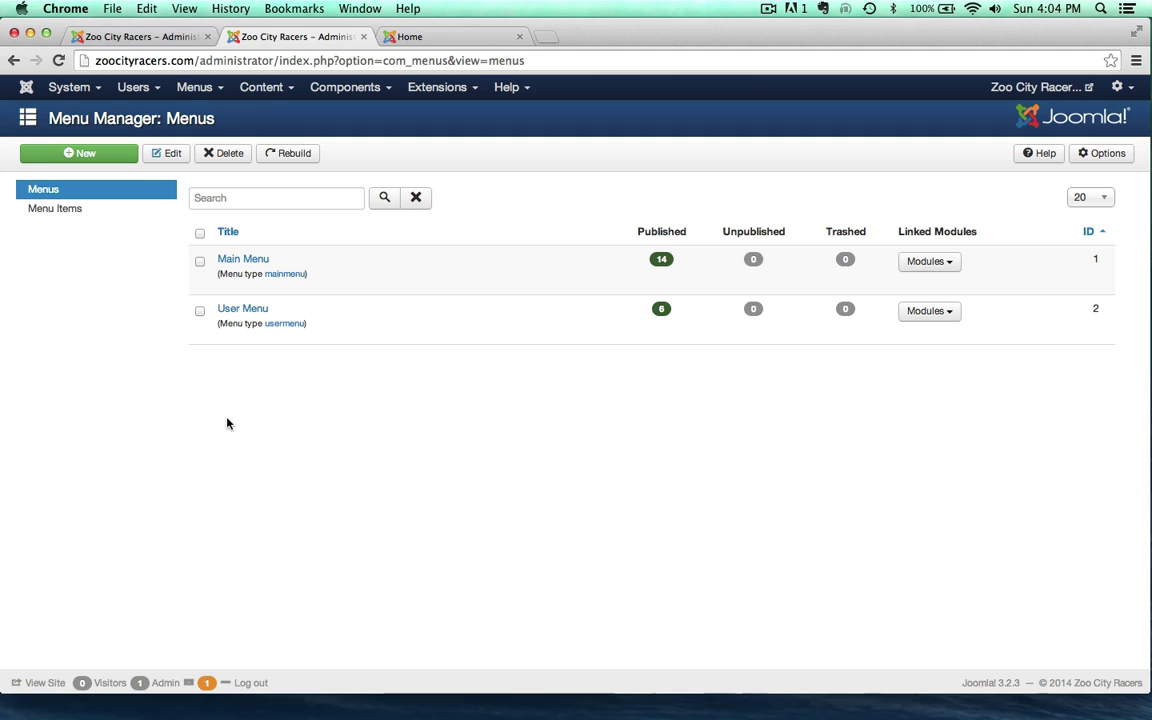
left_click(226, 312)
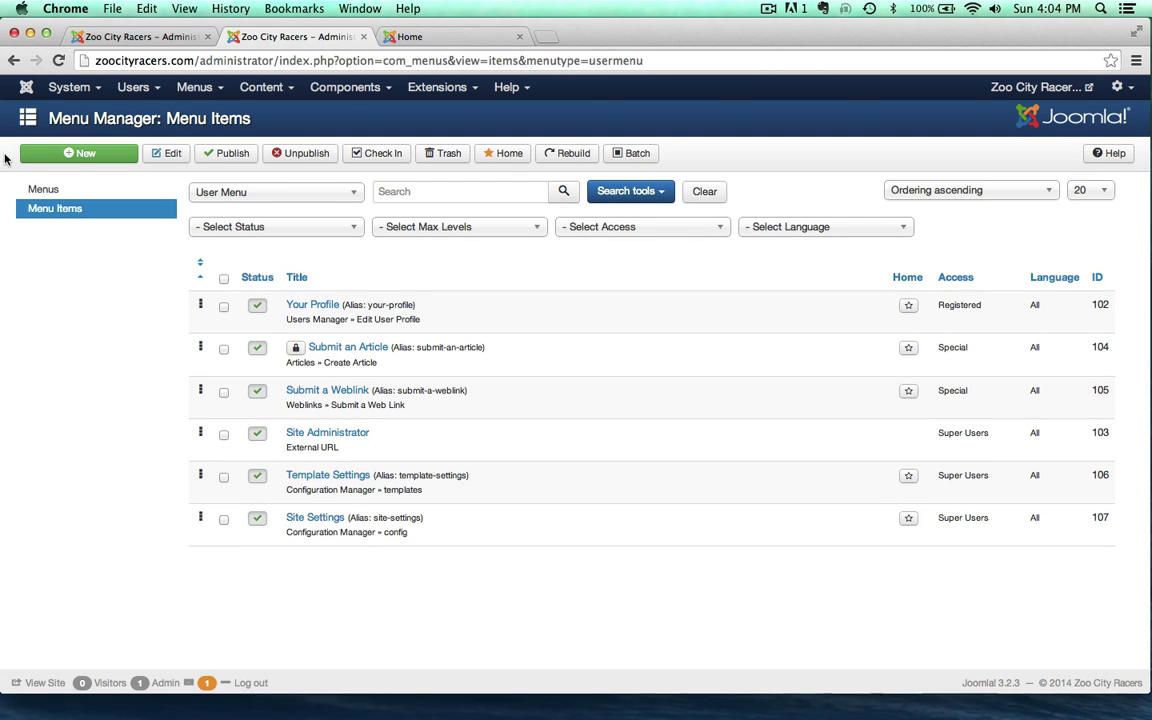
key("super+w")
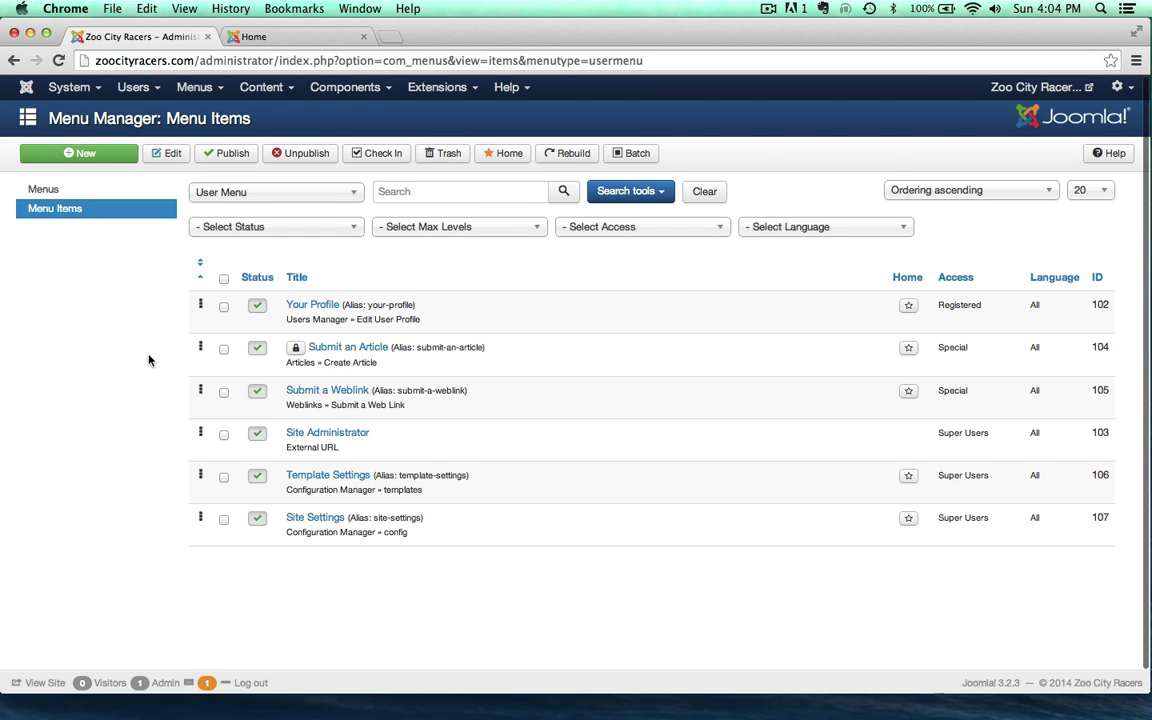
left_click(45, 190)
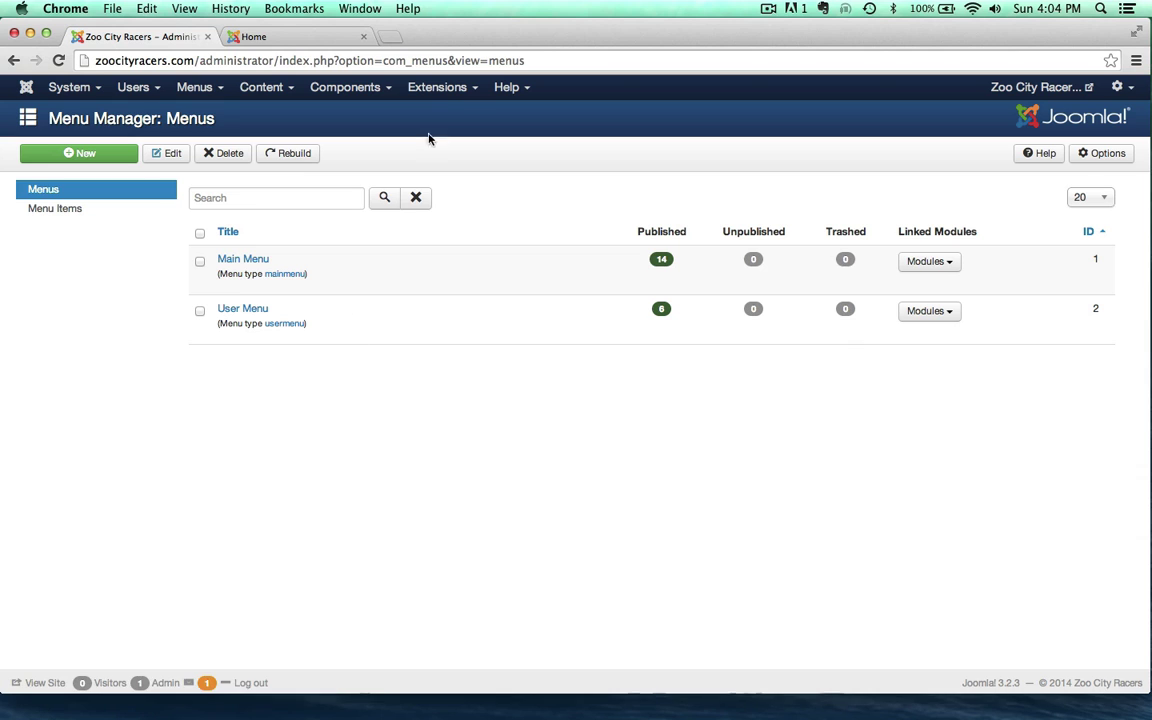
Step: Return to the Module Manager list and bring up the site's homepage tab
left_click(439, 90)
left_click(455, 148)
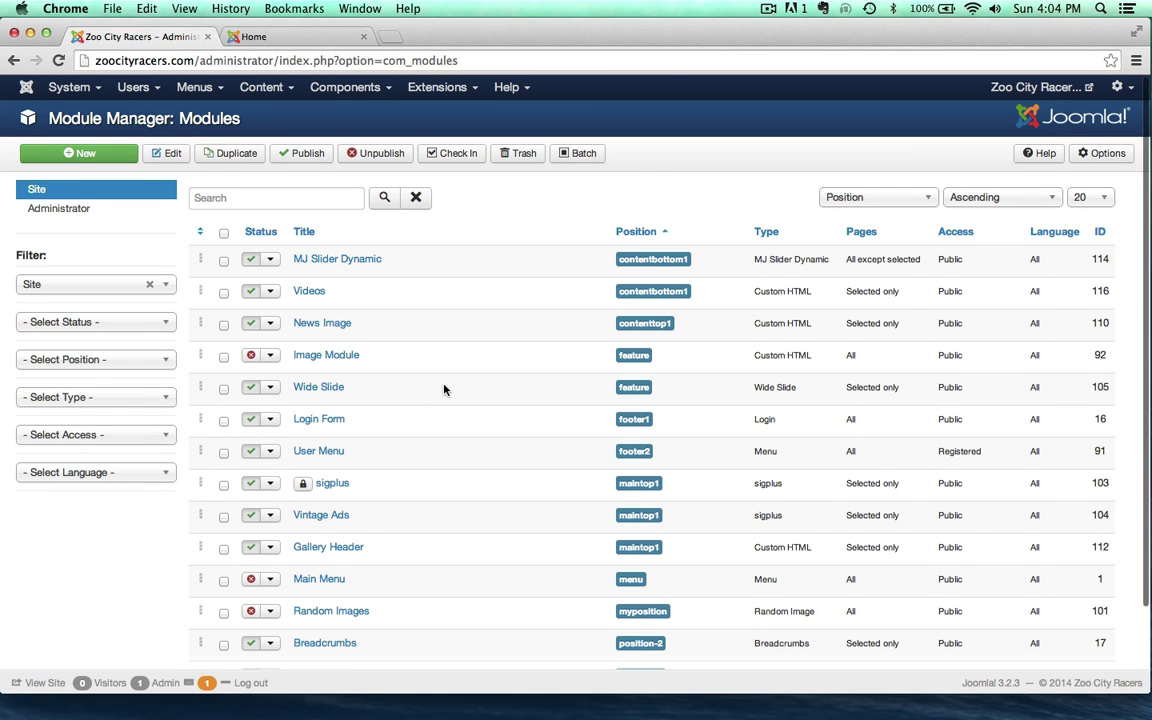
scroll(444, 389, "down", 2)
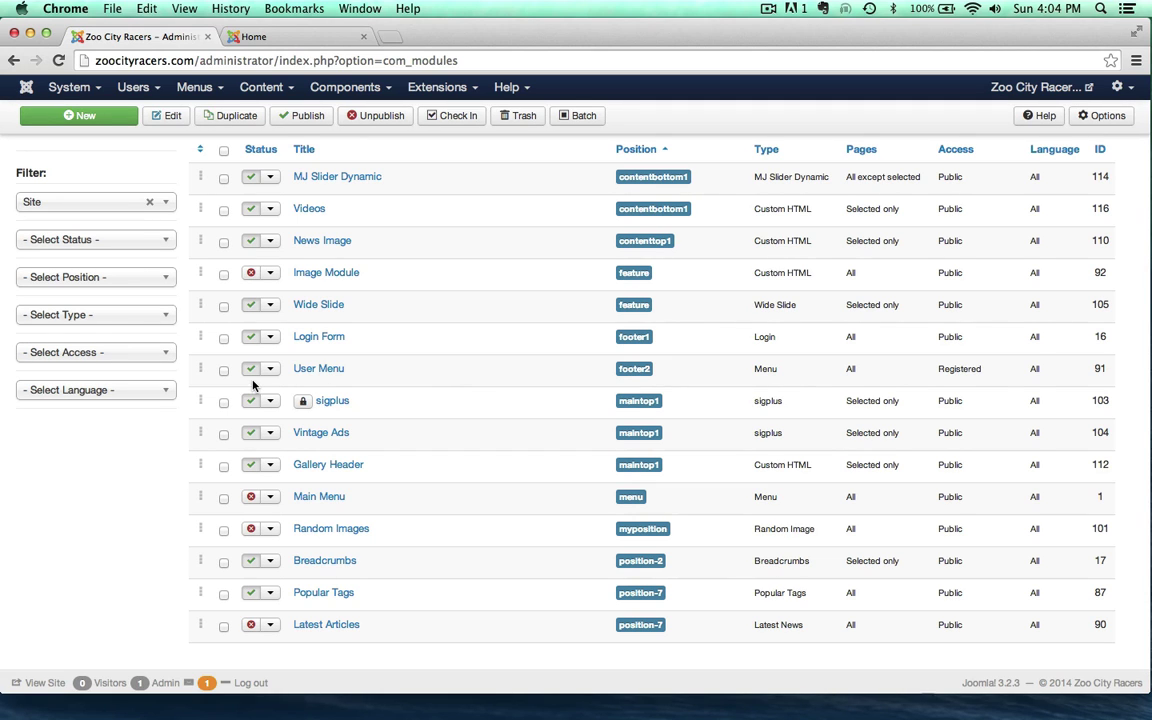
left_click(290, 39)
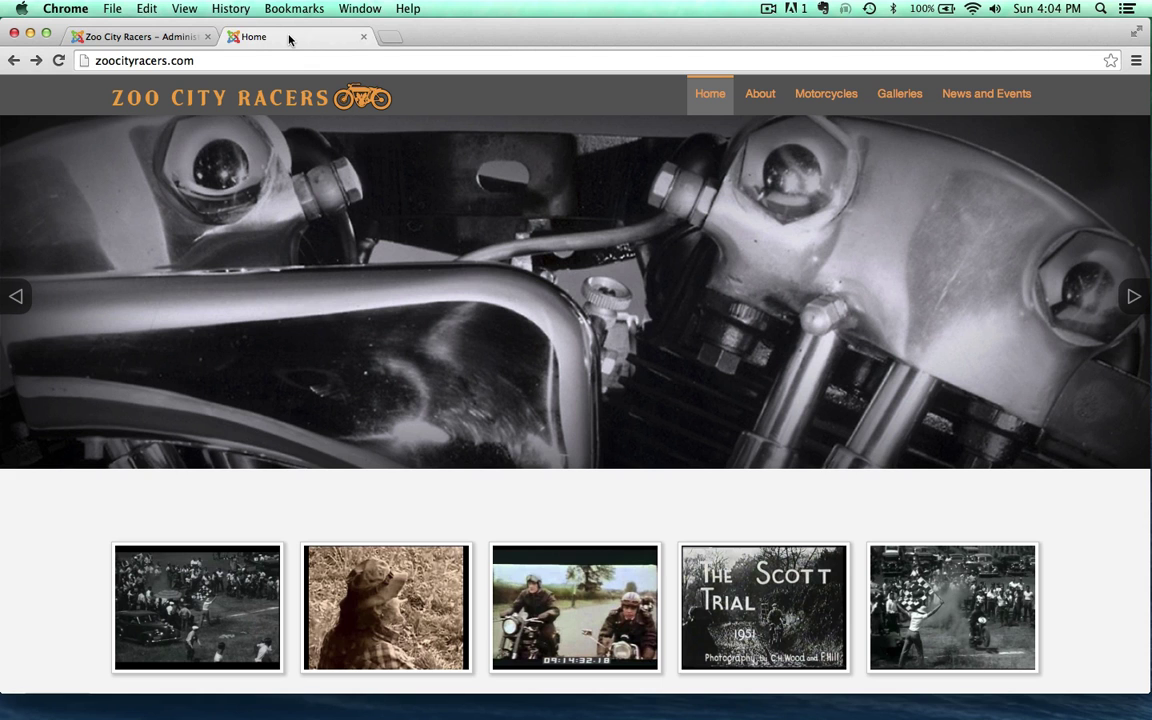
Step: Reload the homepage, check the footer Login Form, and go back to the admin tab
left_click(57, 61)
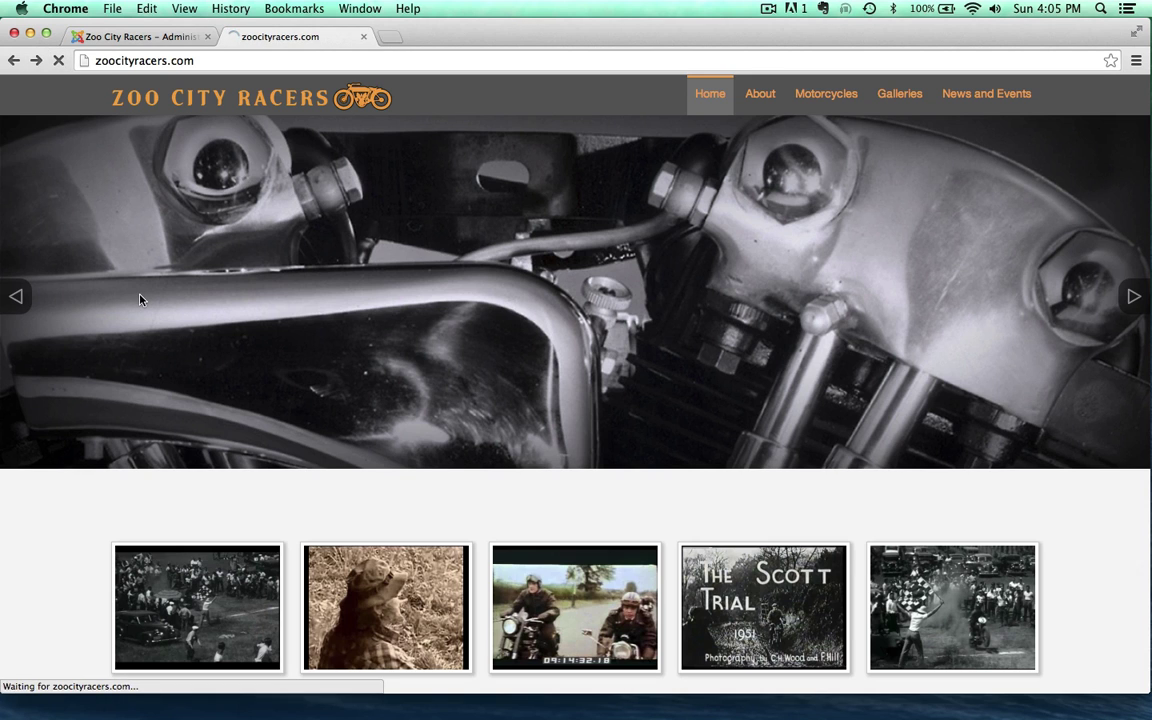
scroll(138, 310, "down", 5)
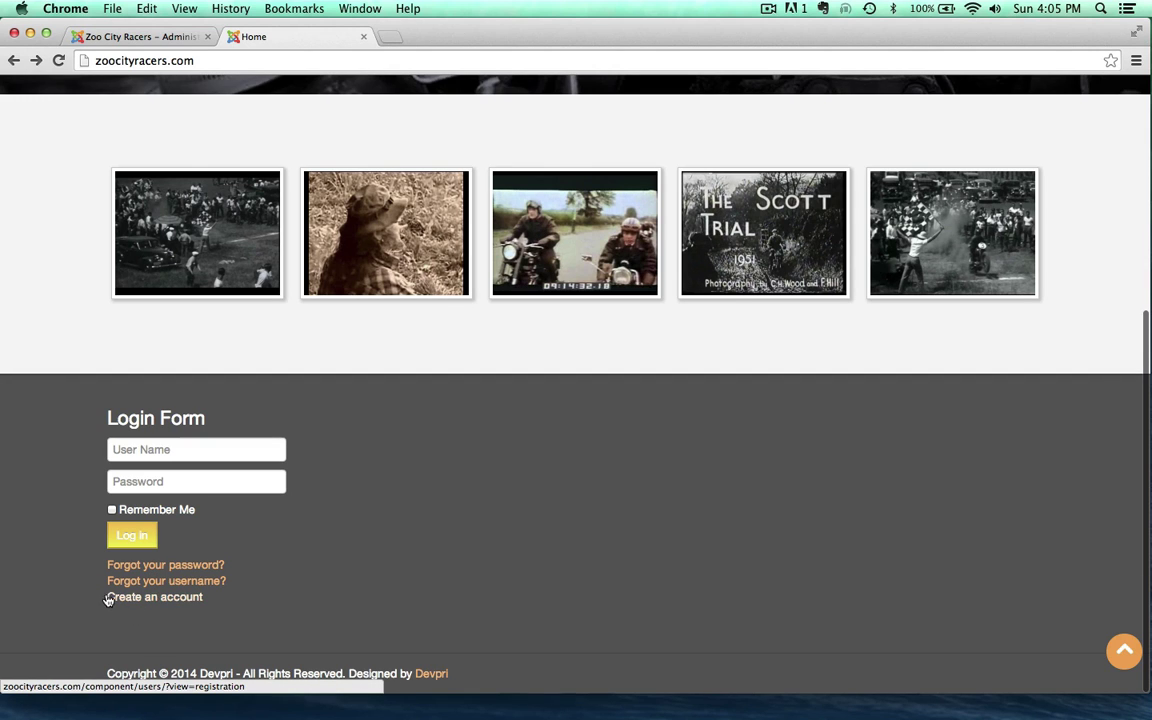
scroll(399, 509, "up", 5)
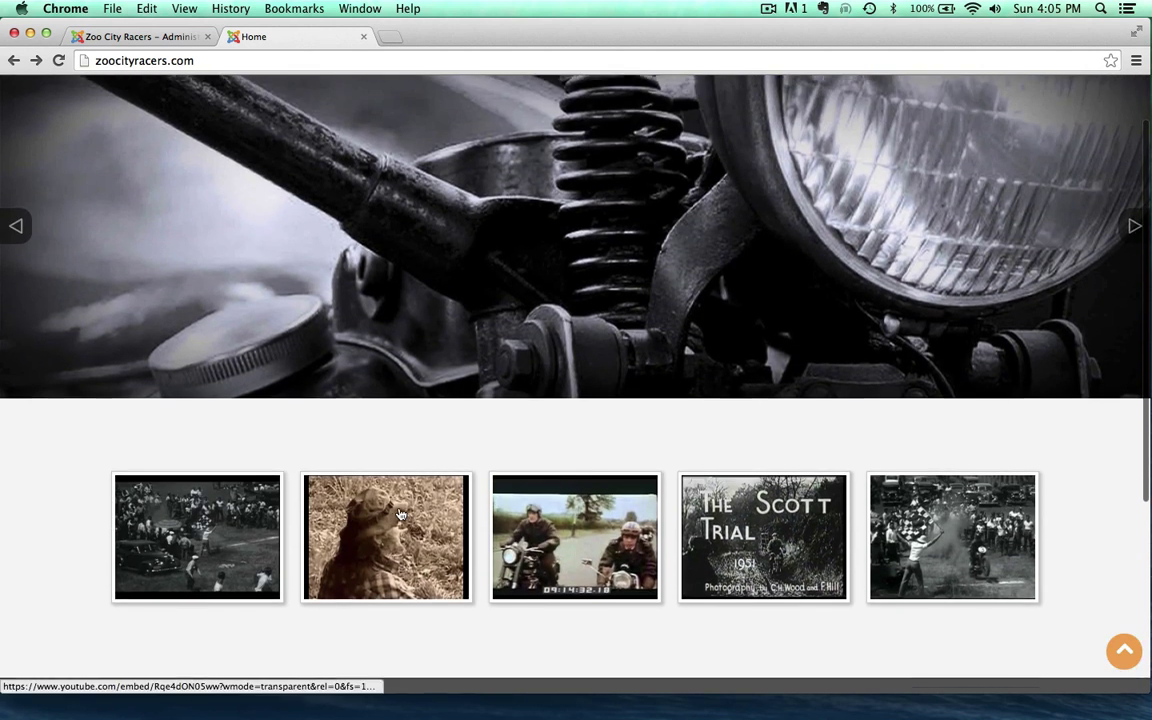
scroll(399, 512, "down", 5)
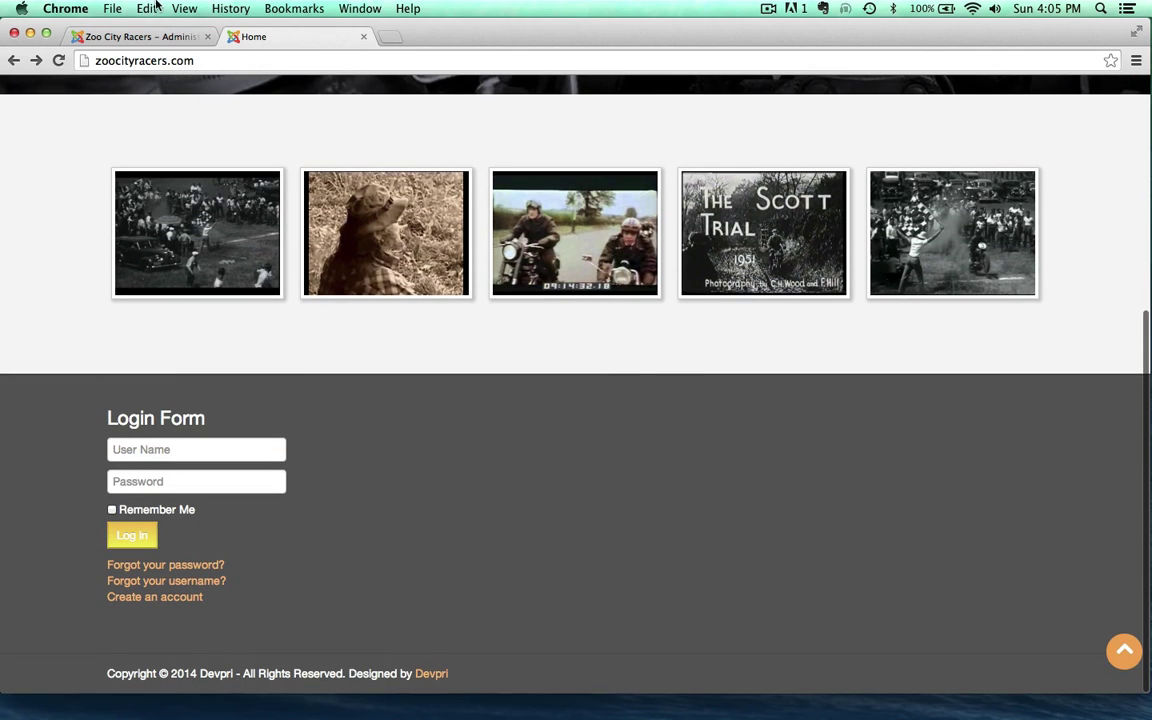
left_click(140, 36)
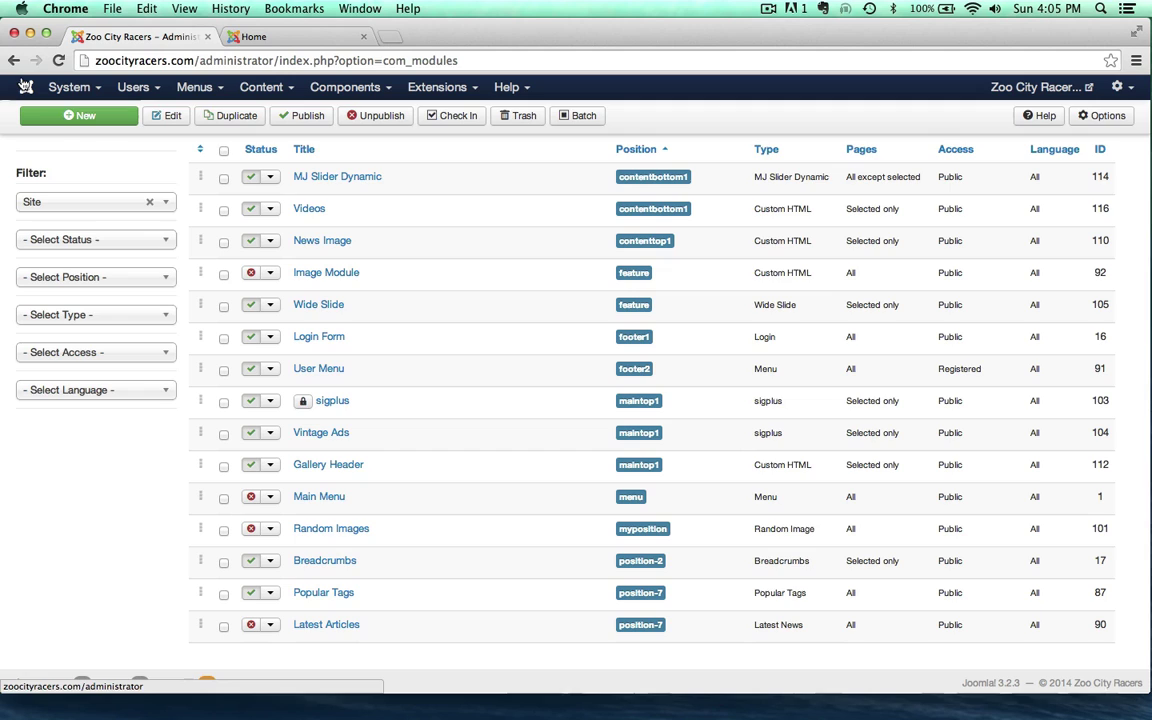
Step: Set Allow User Registration to No in the User Manager options and save
scroll(121, 165, "up", 2)
left_click(133, 87)
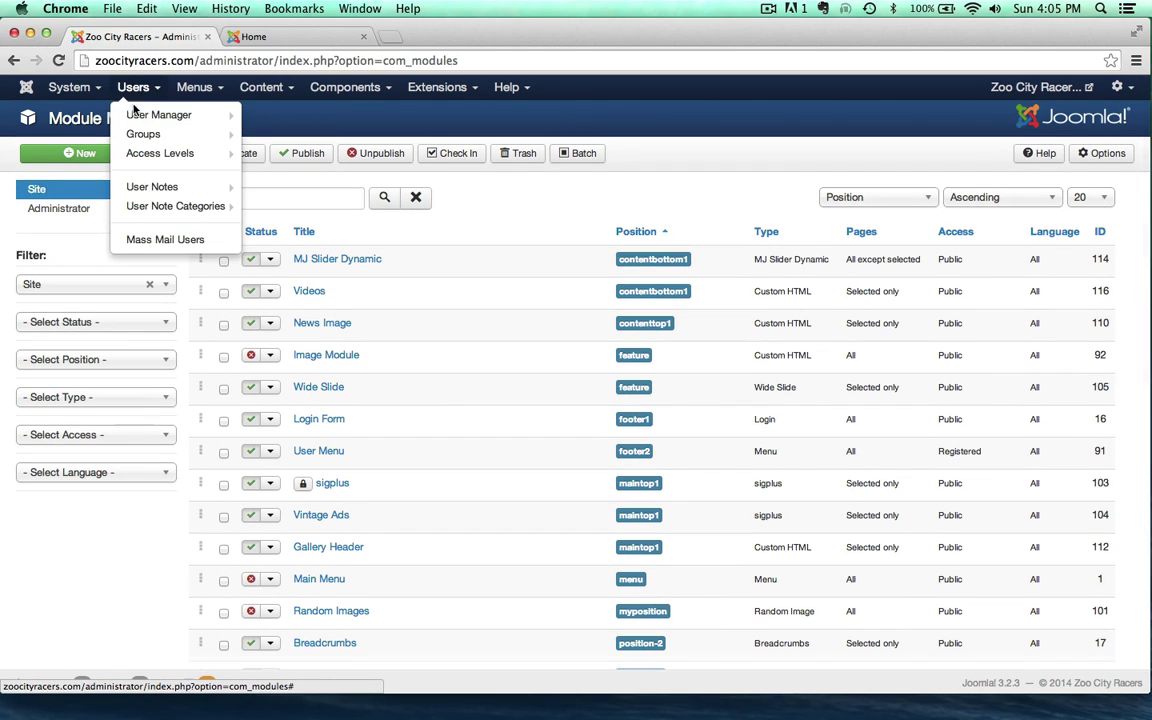
left_click(145, 115)
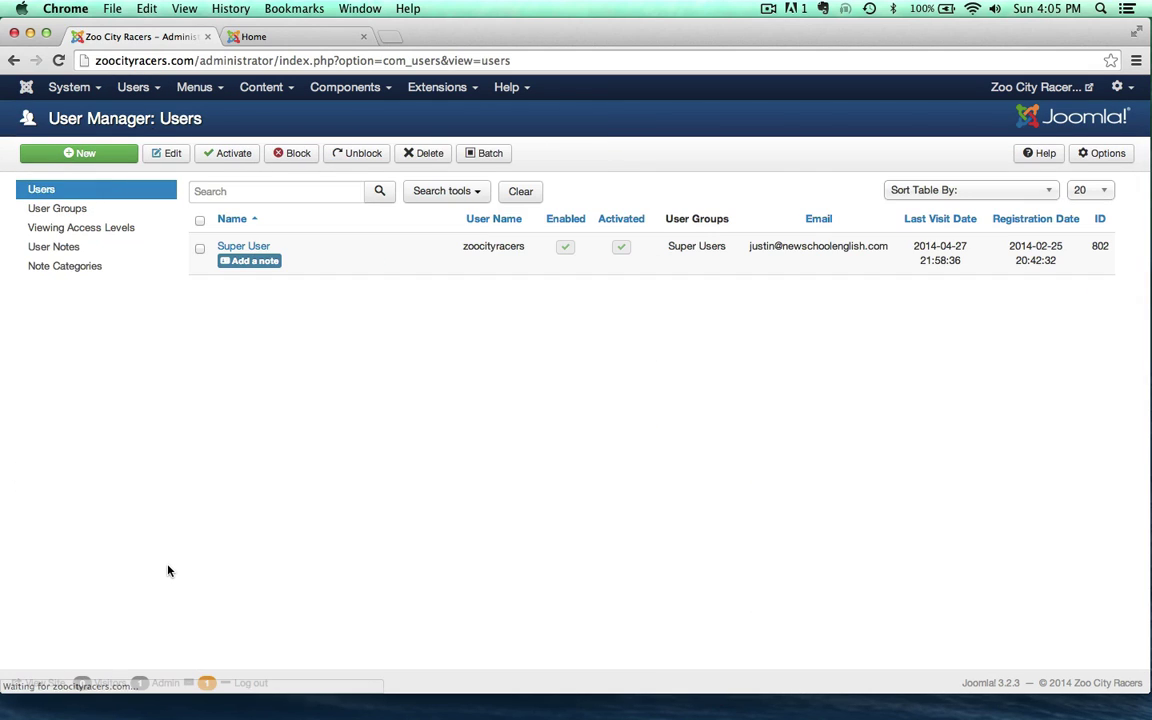
left_click(1098, 153)
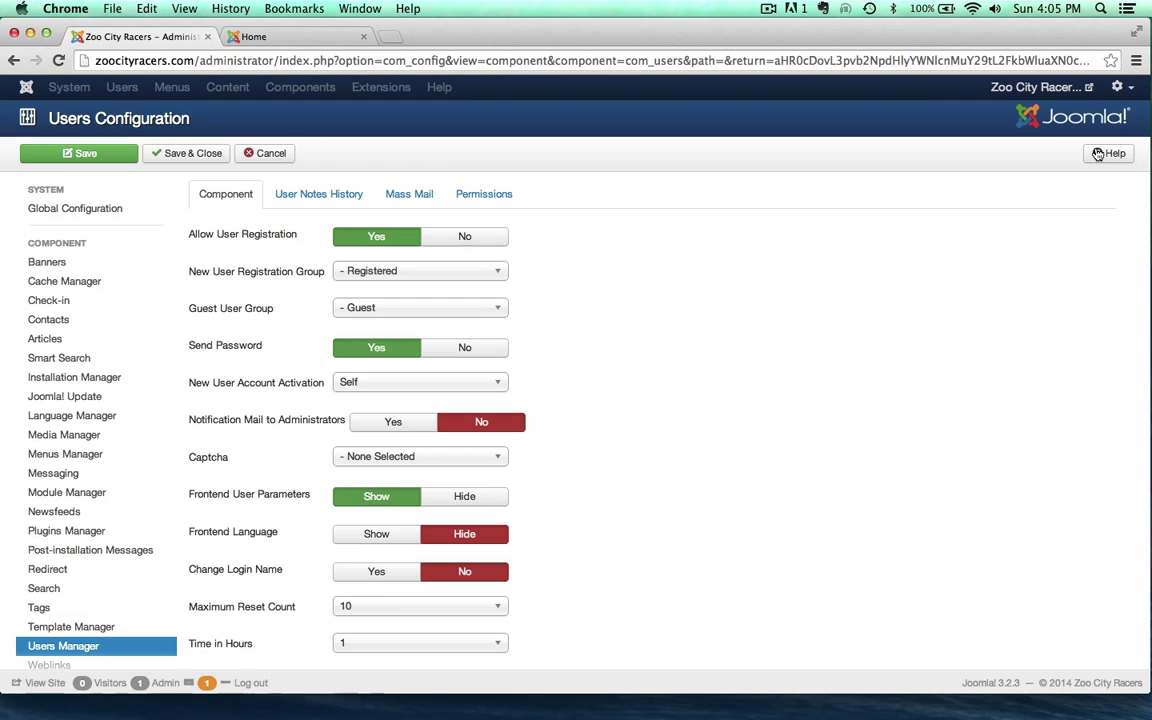
left_click(464, 237)
left_click(80, 153)
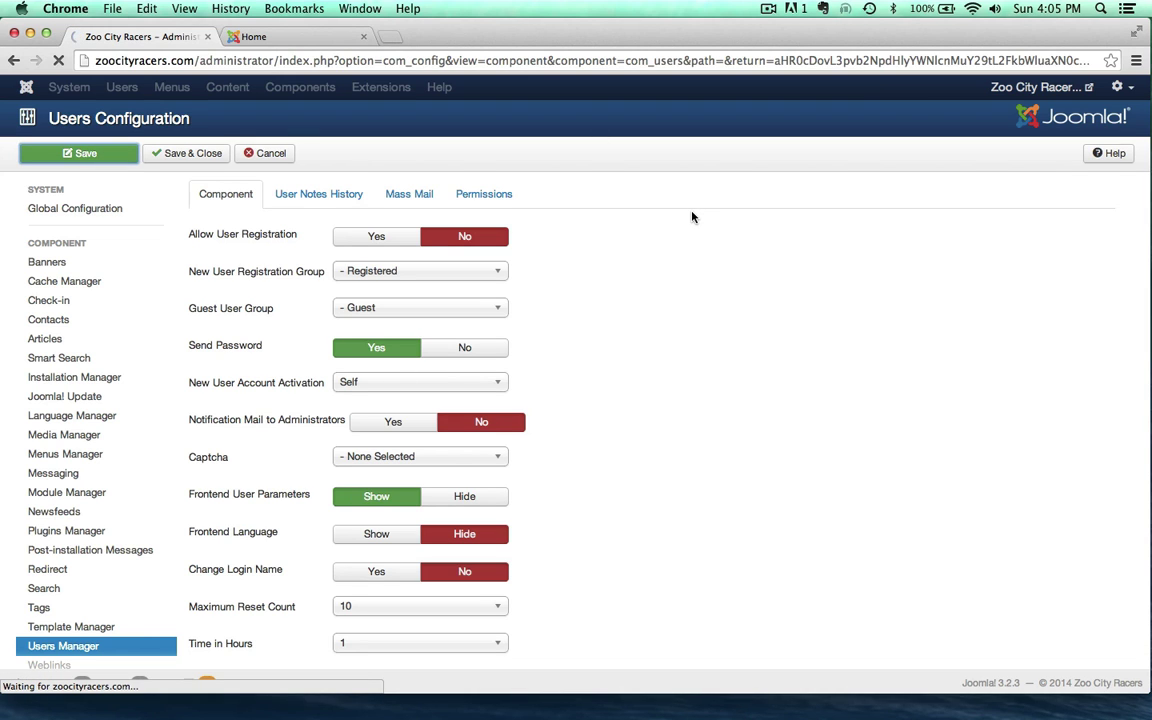
left_click(305, 40)
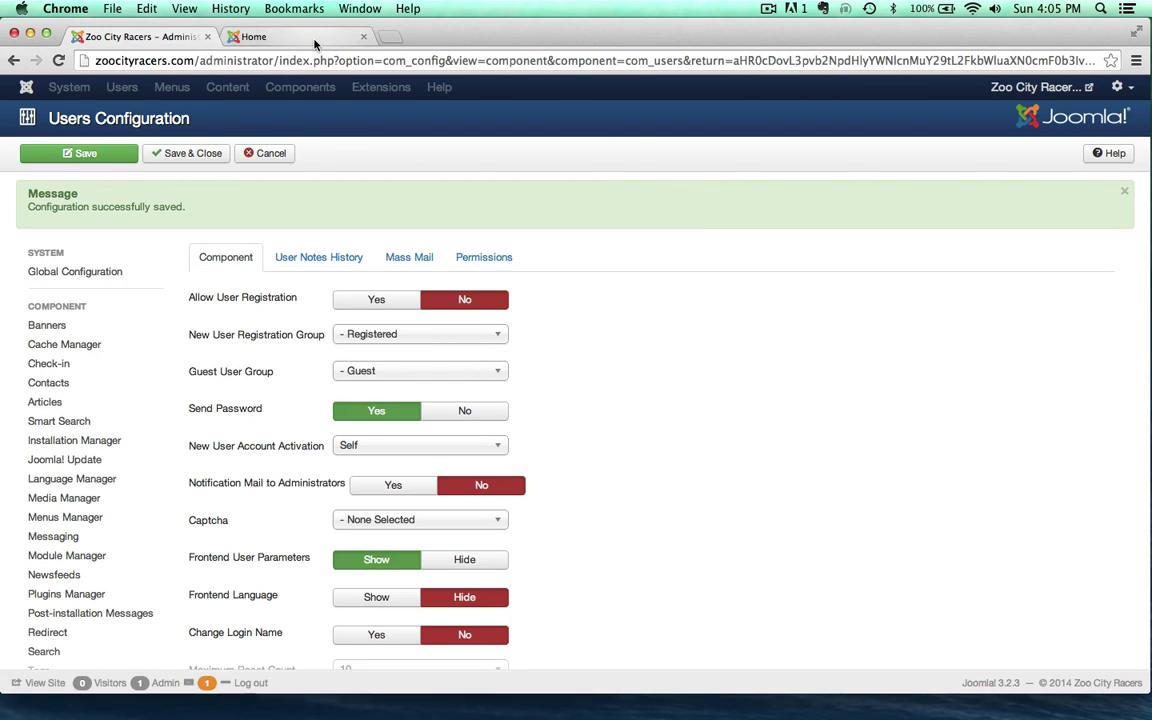
Step: Reload the homepage to confirm the Create an account link is gone from the Login Form
left_click(58, 62)
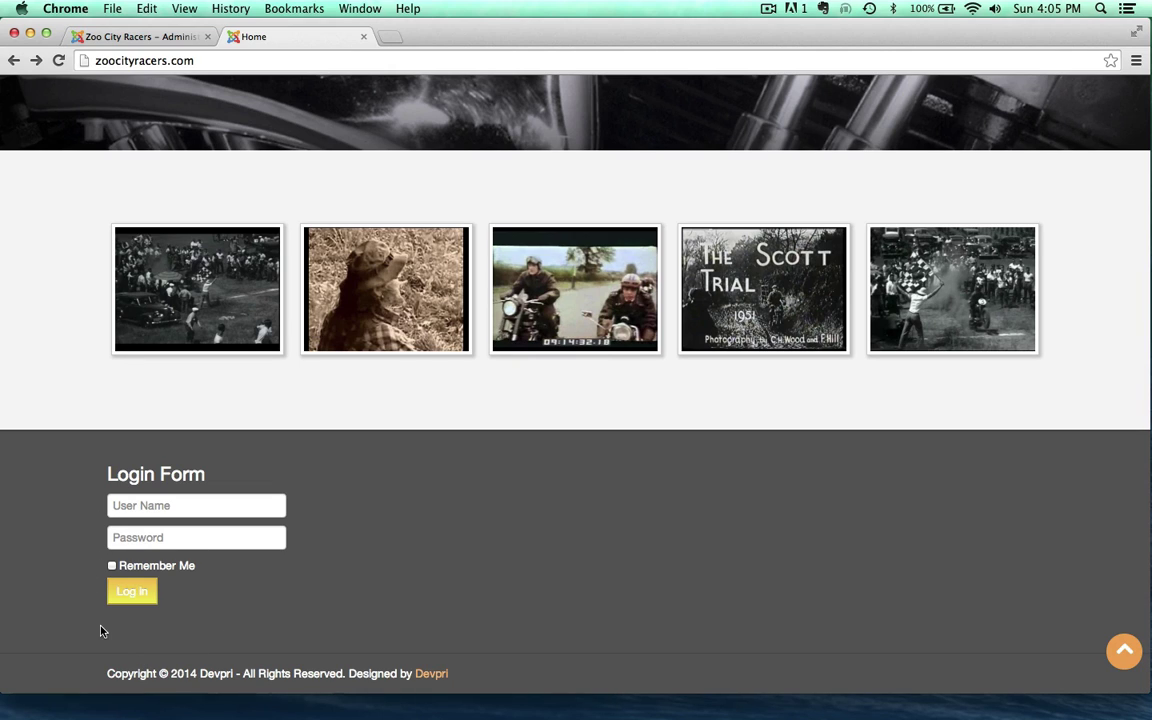
scroll(69, 399, "up", 5)
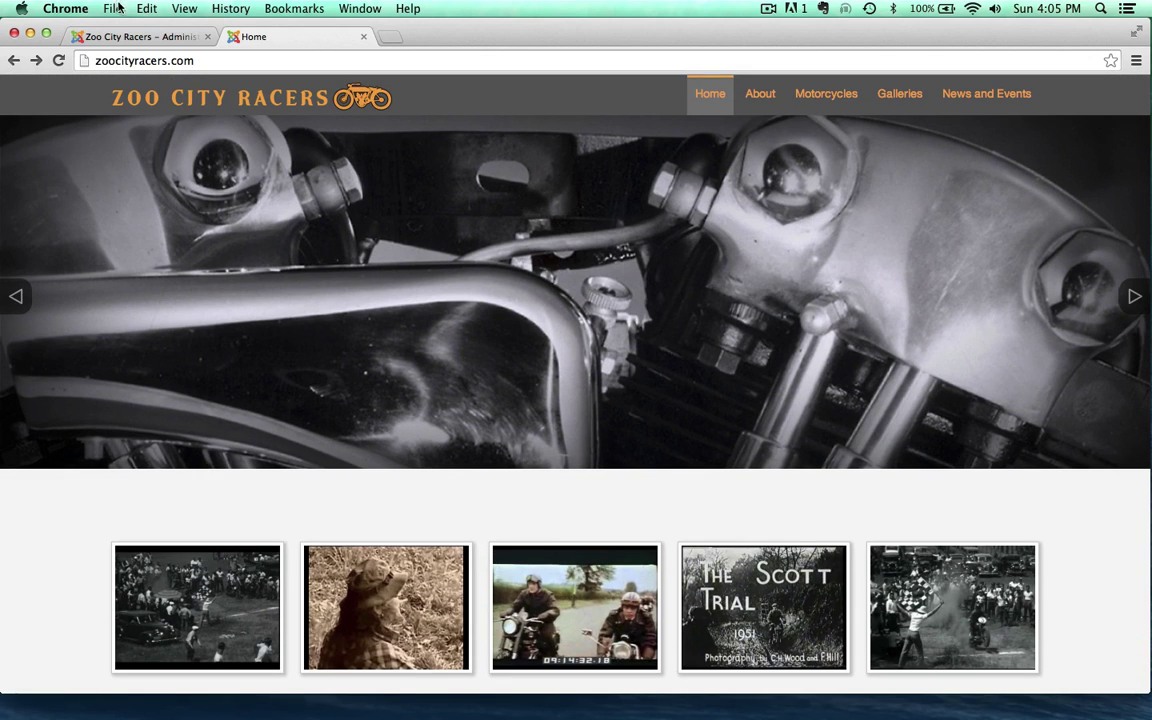
left_click(113, 37)
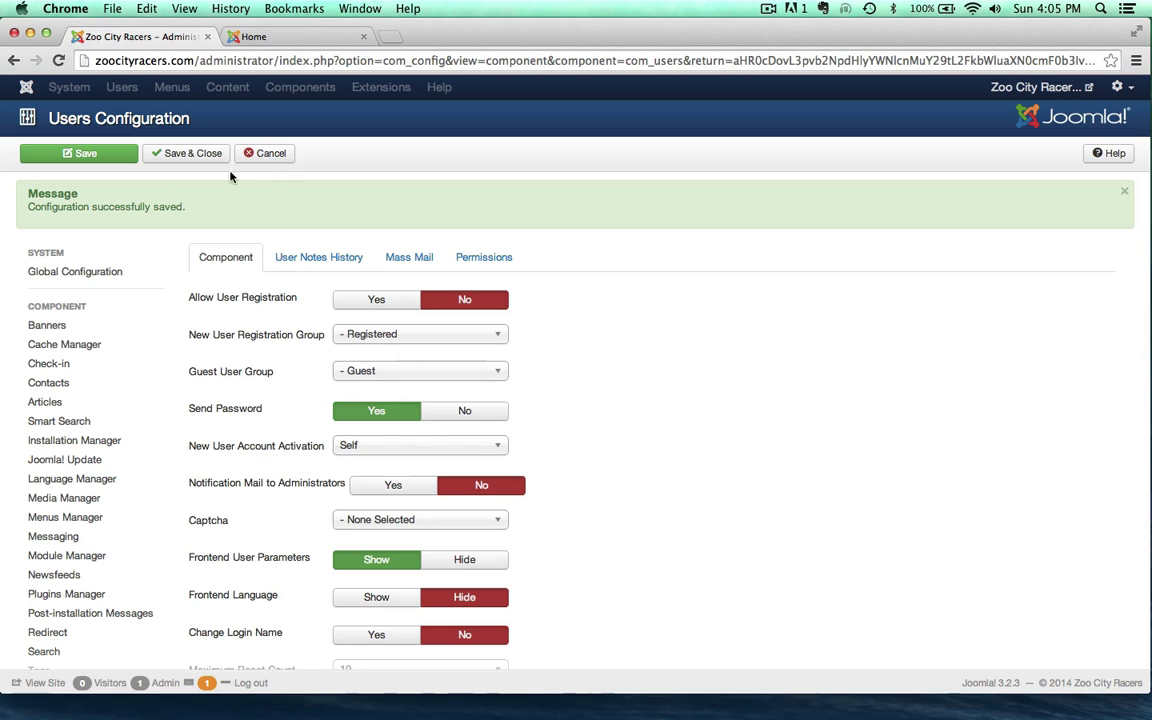
Step: Save and close the users configuration, open the User Manager, and start a new user
left_click(189, 155)
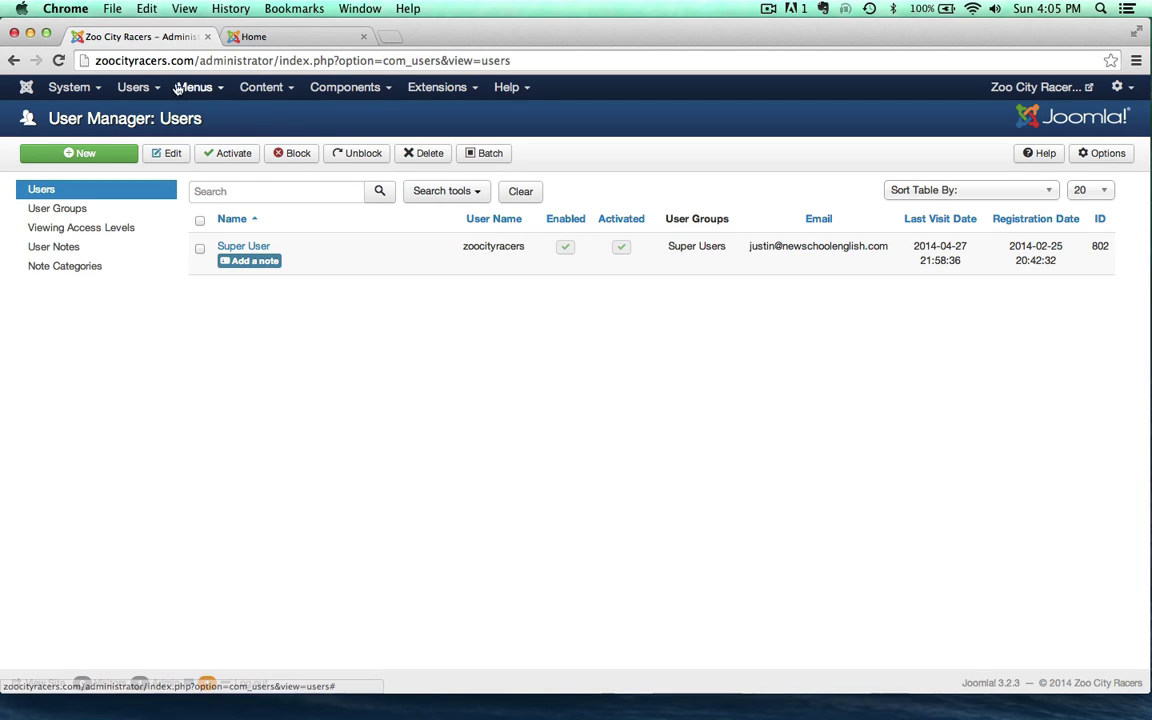
left_click(145, 115)
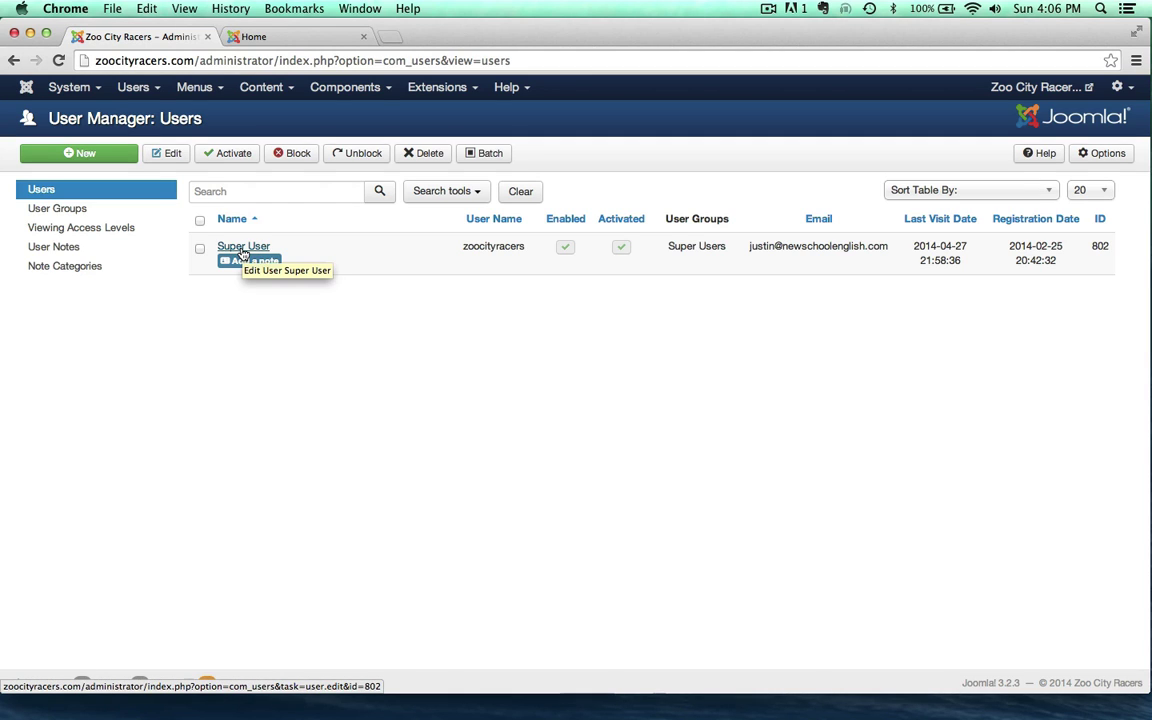
left_click(85, 153)
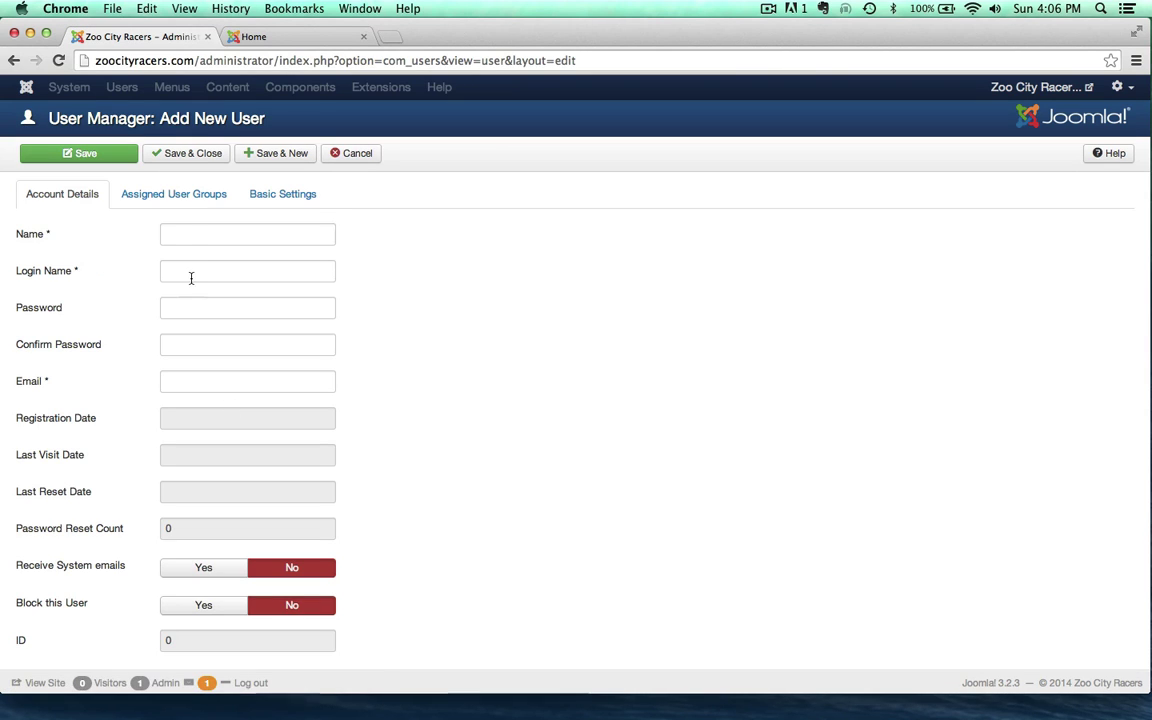
Step: Enter the new user's full name and login name
left_click(187, 242)
type("Maron")
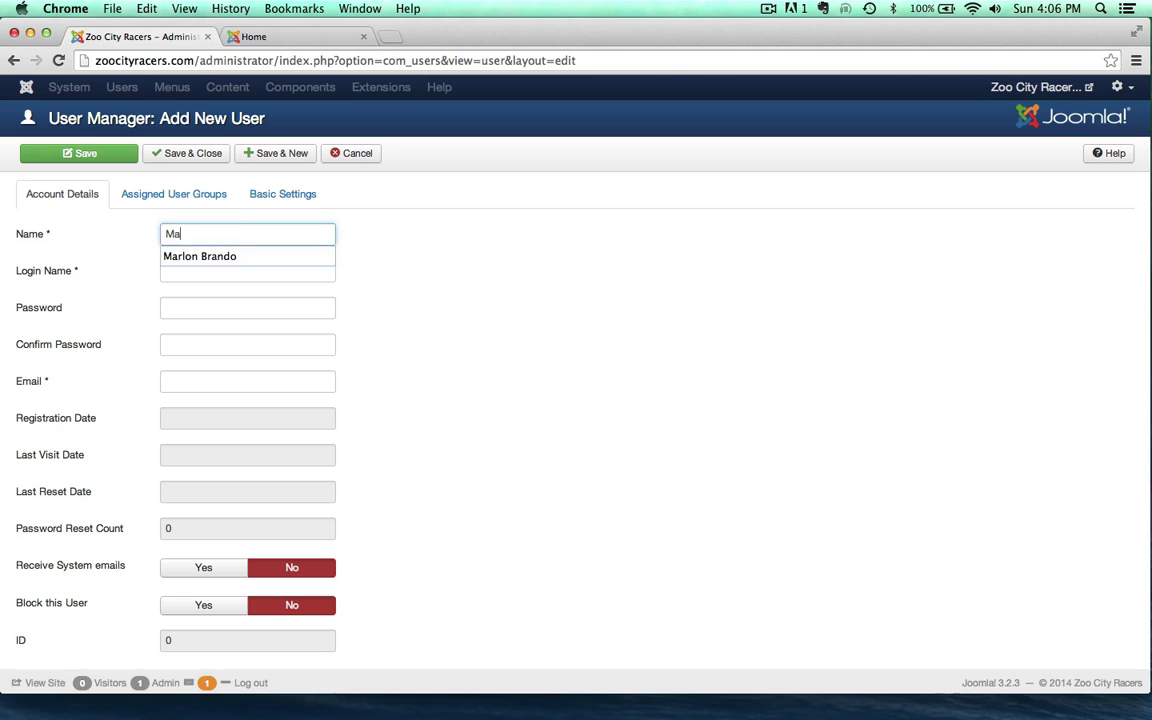
key("BackSpace")
key("BackSpace")
type("lon")
left_click(200, 257)
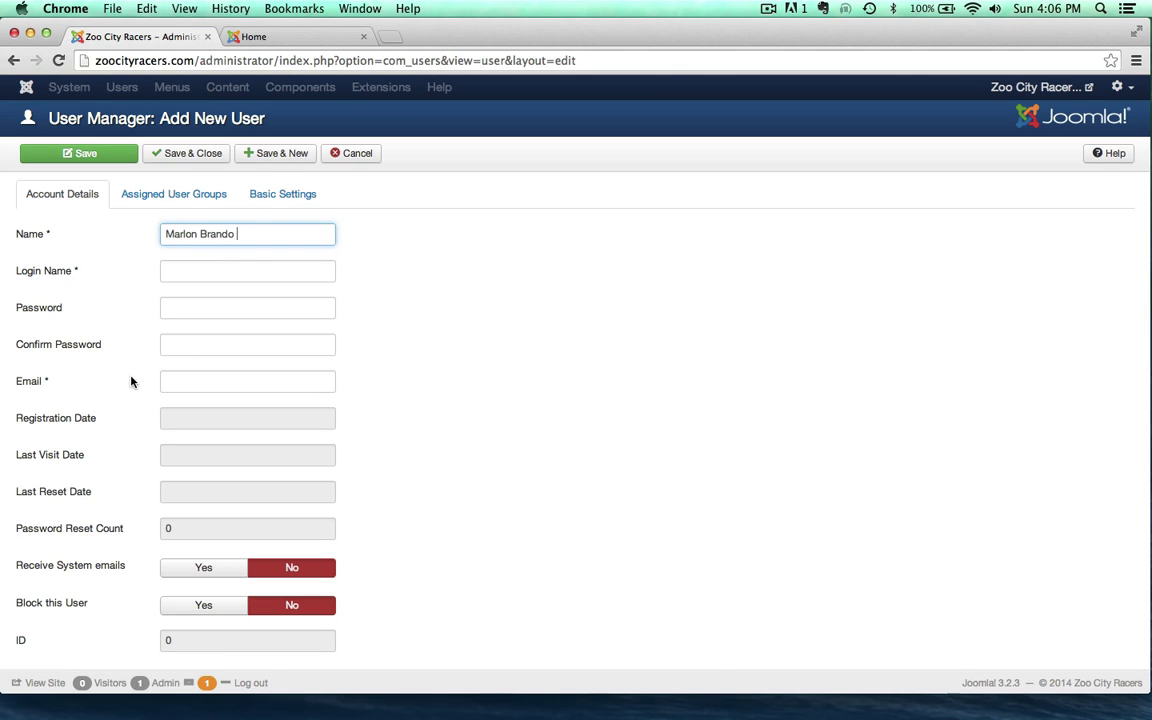
left_click(203, 279)
type("M")
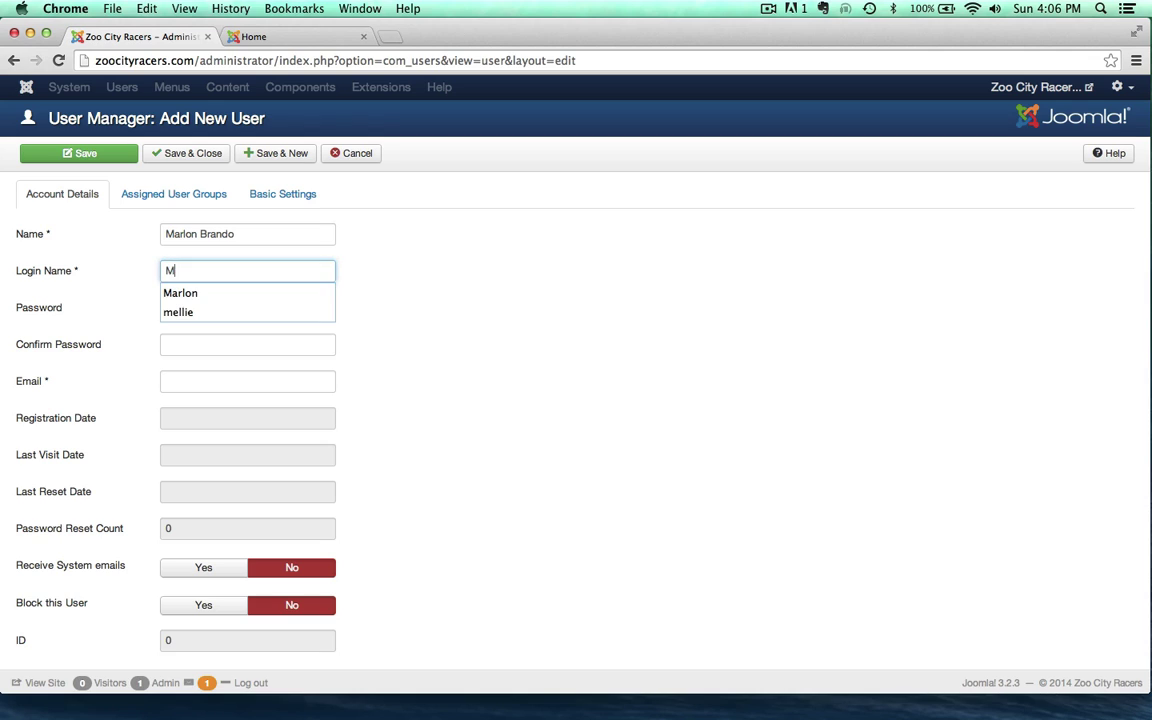
type("arlon")
left_click(447, 289)
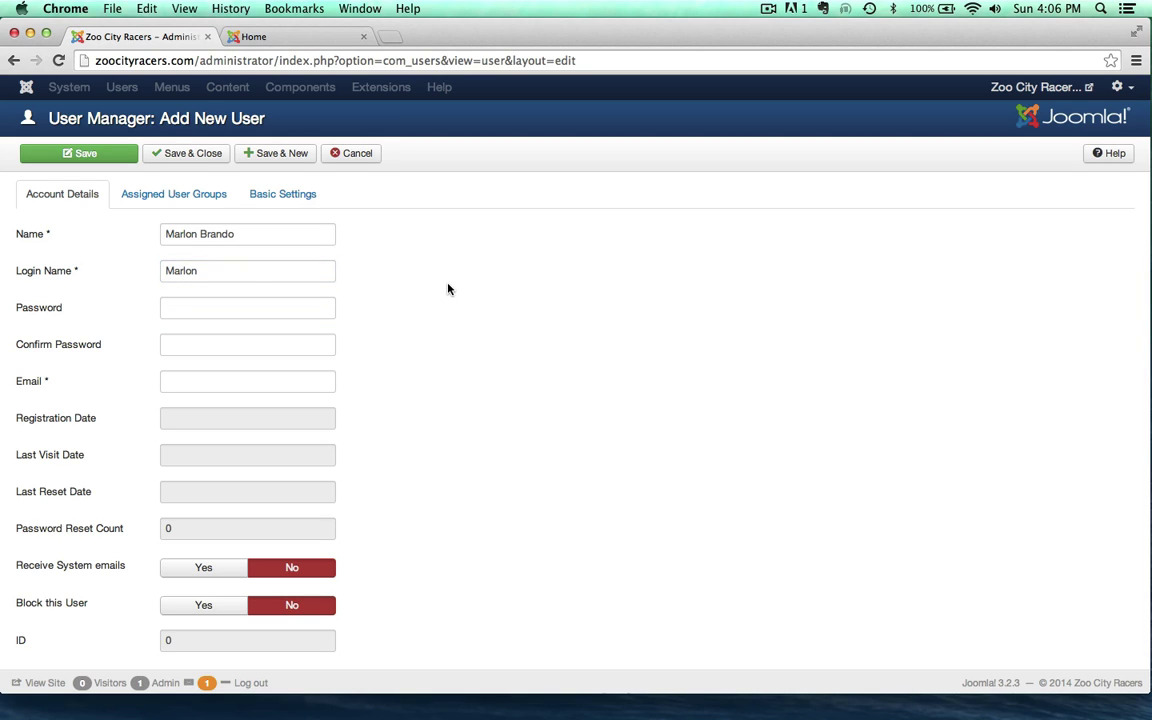
Step: Fill in the account password, its matching confirmation and the user's e-mail address
left_click(165, 303)
type("m")
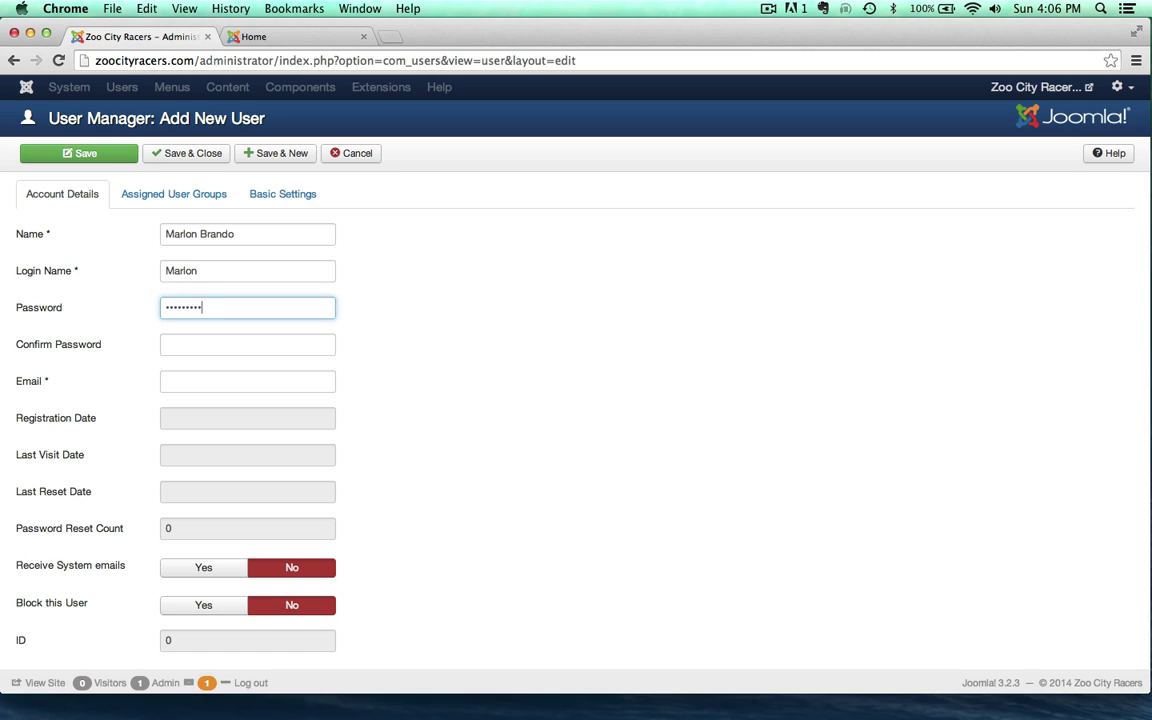
left_click(182, 346)
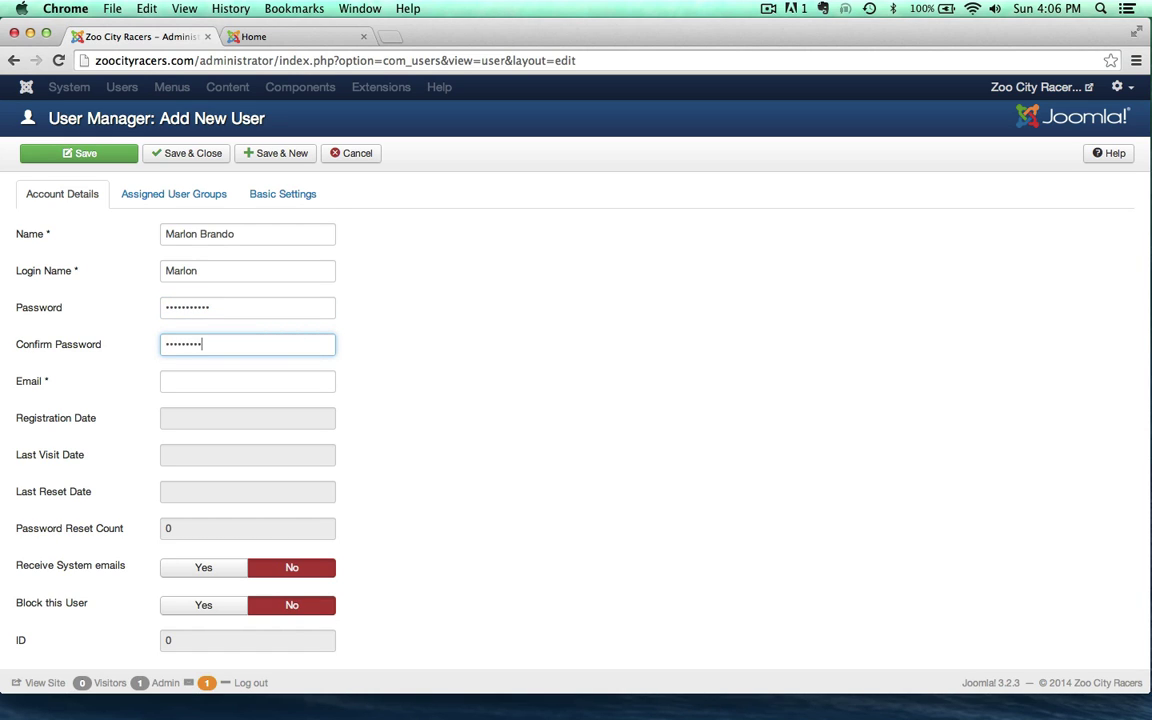
left_click(183, 380)
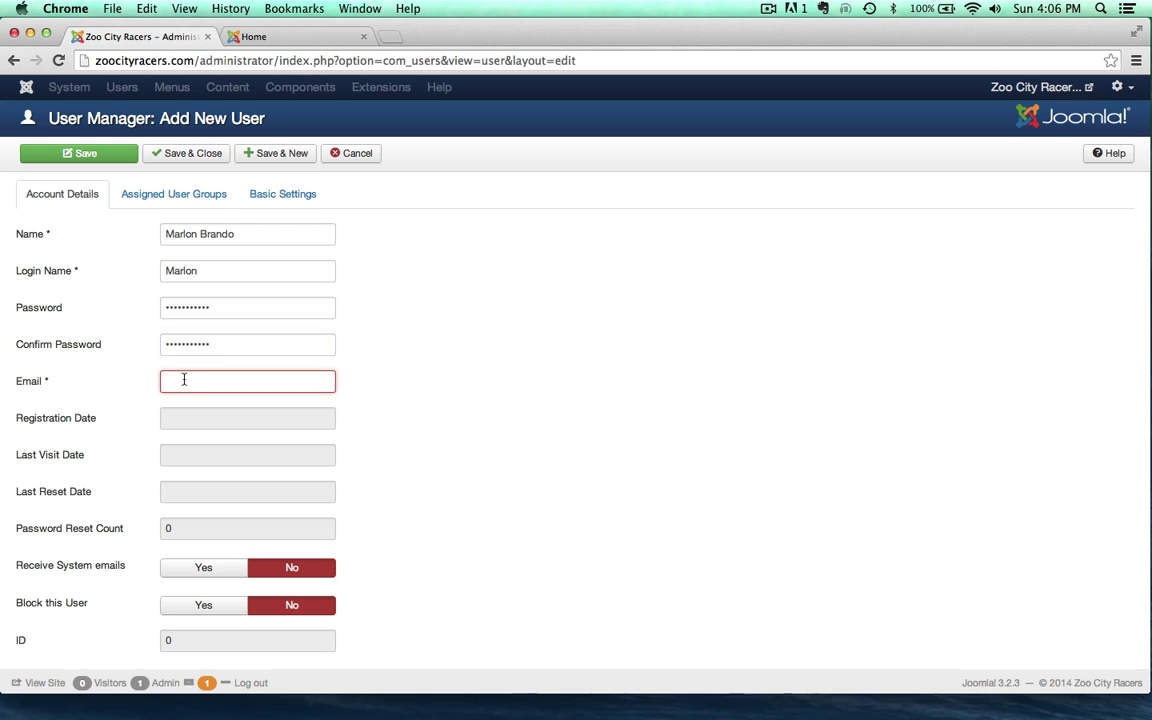
type("m")
left_click(194, 403)
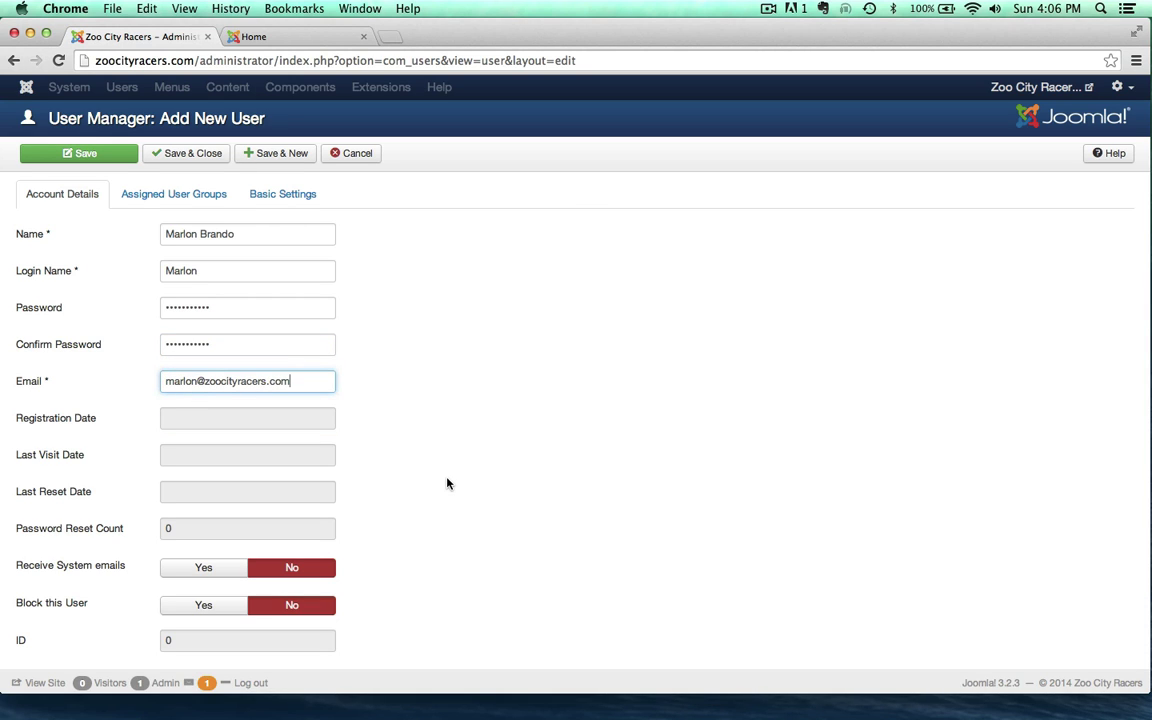
scroll(447, 484, "down", 1)
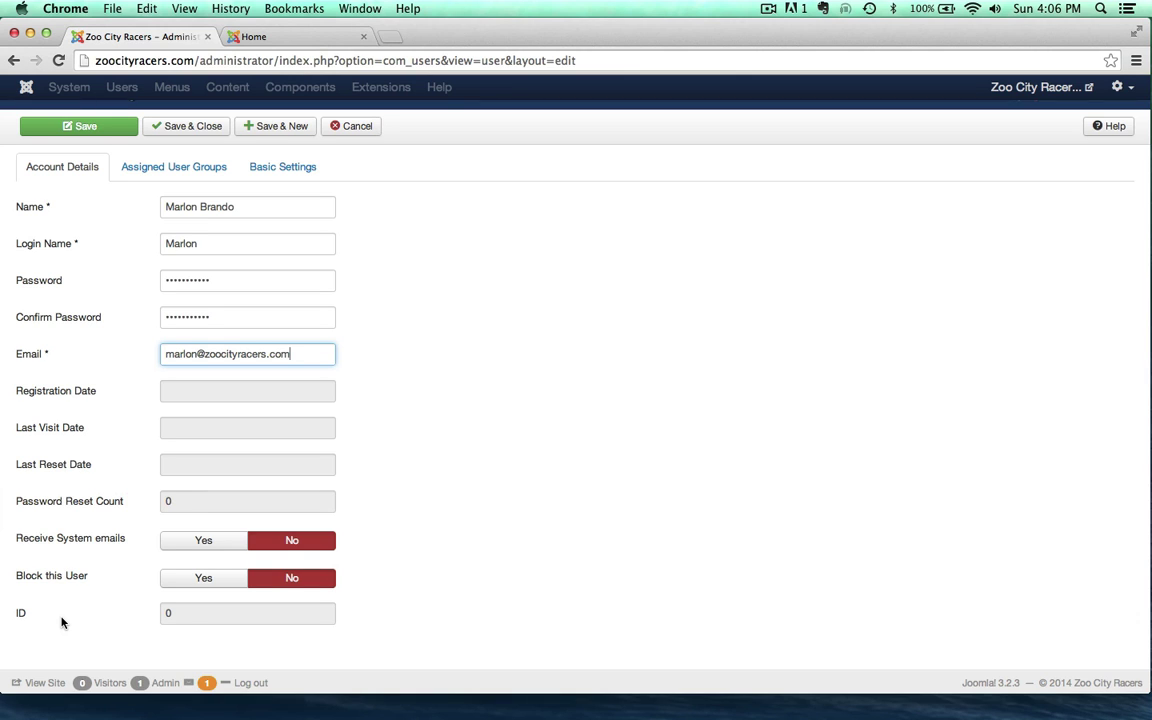
scroll(558, 520, "up", 1)
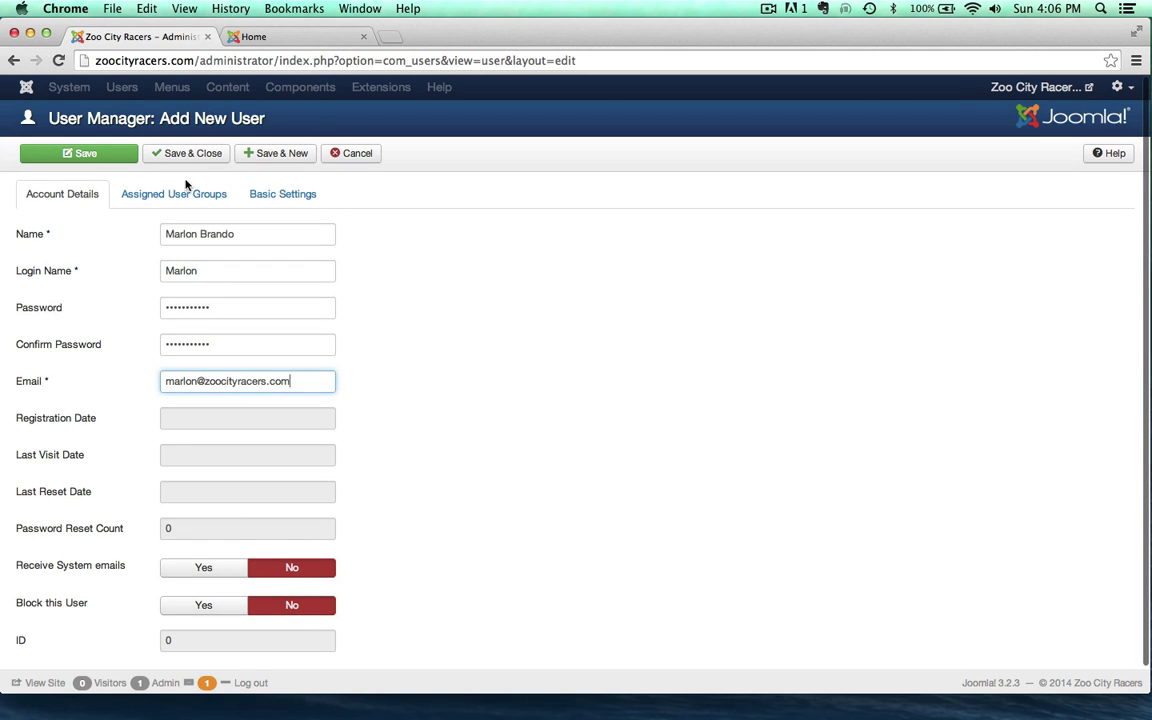
left_click(158, 196)
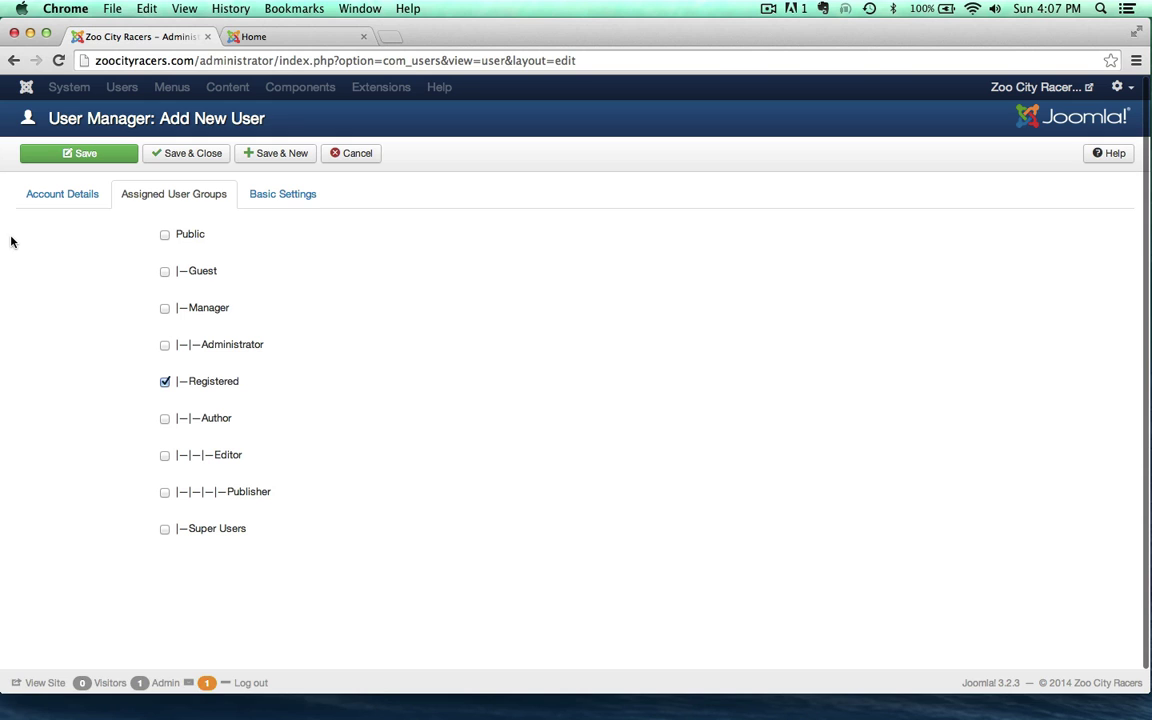
Step: Keep Backend Template Style at Use Default under Basic Settings and save the user
left_click(270, 197)
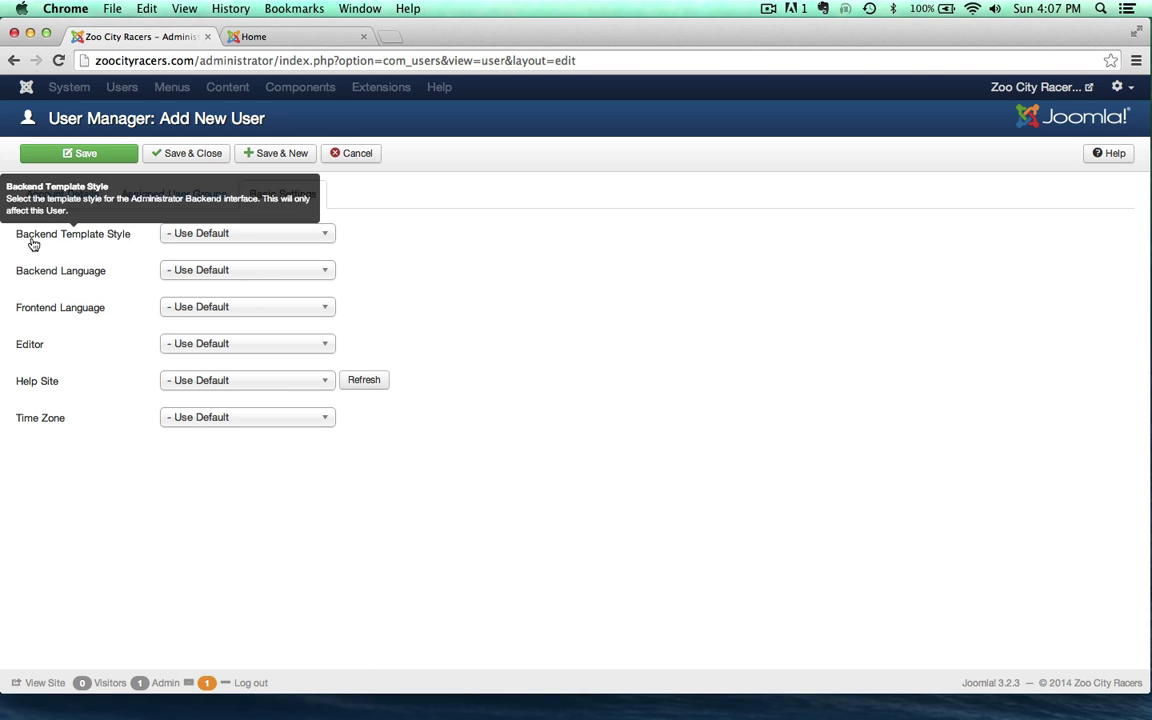
left_click(200, 233)
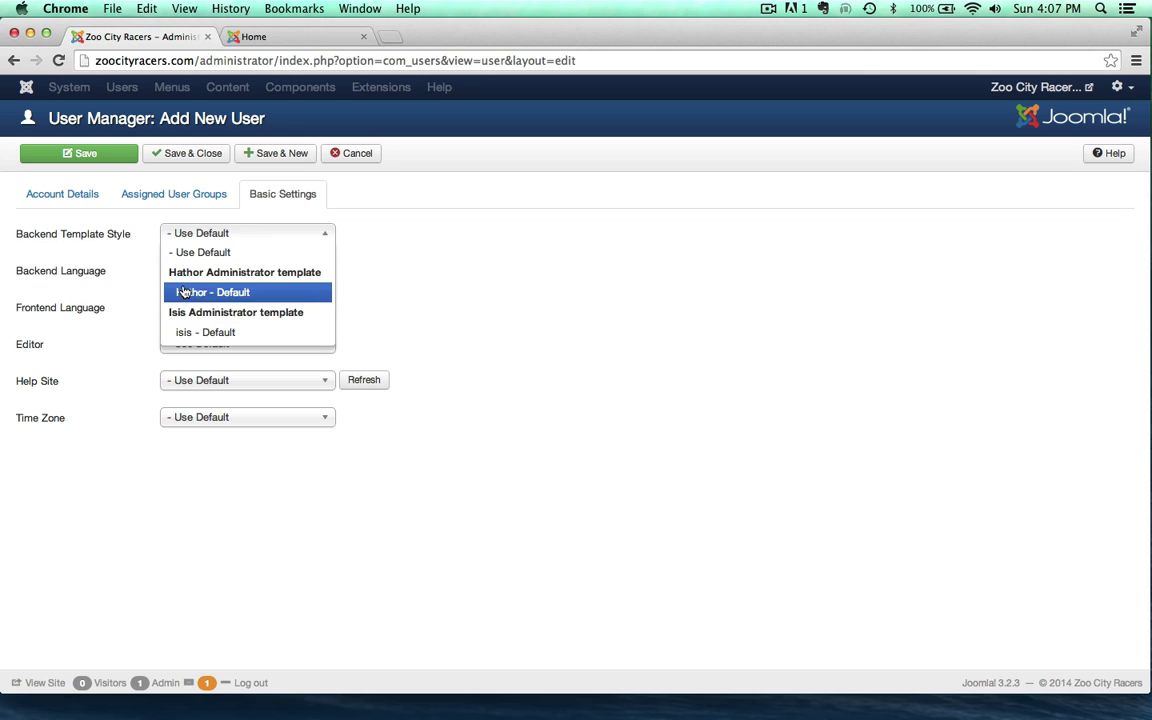
left_click(465, 316)
left_click(80, 153)
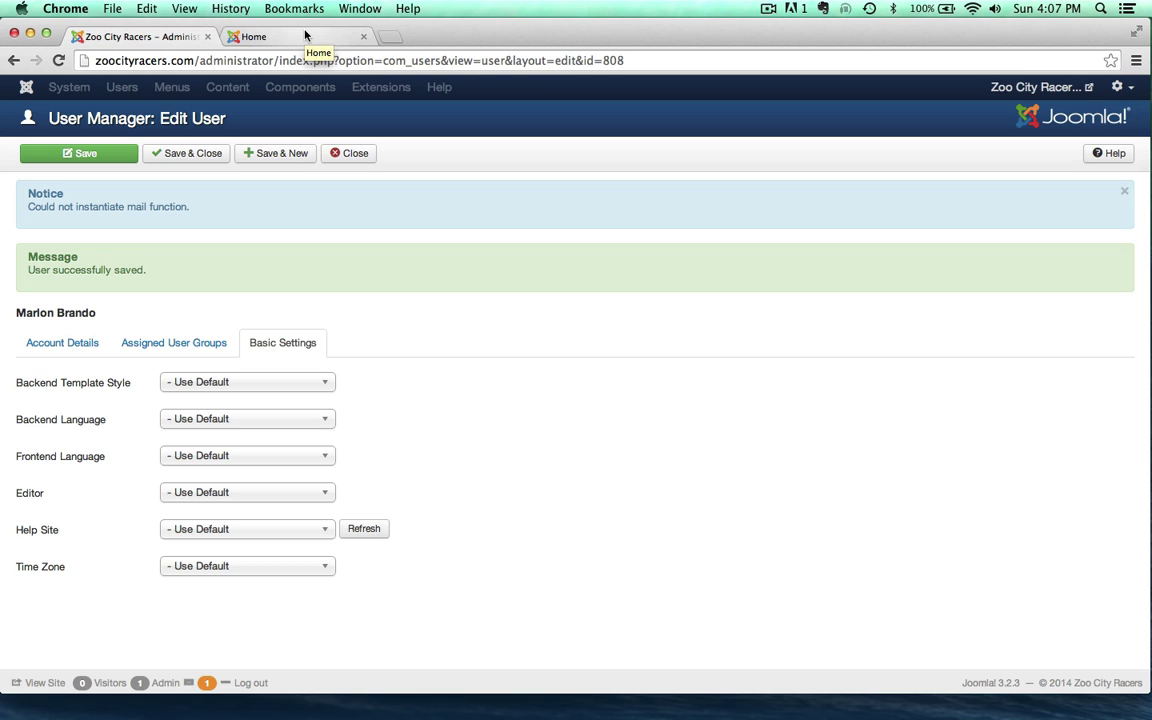
Step: Log out of the Joomla administrator area
left_click(1121, 87)
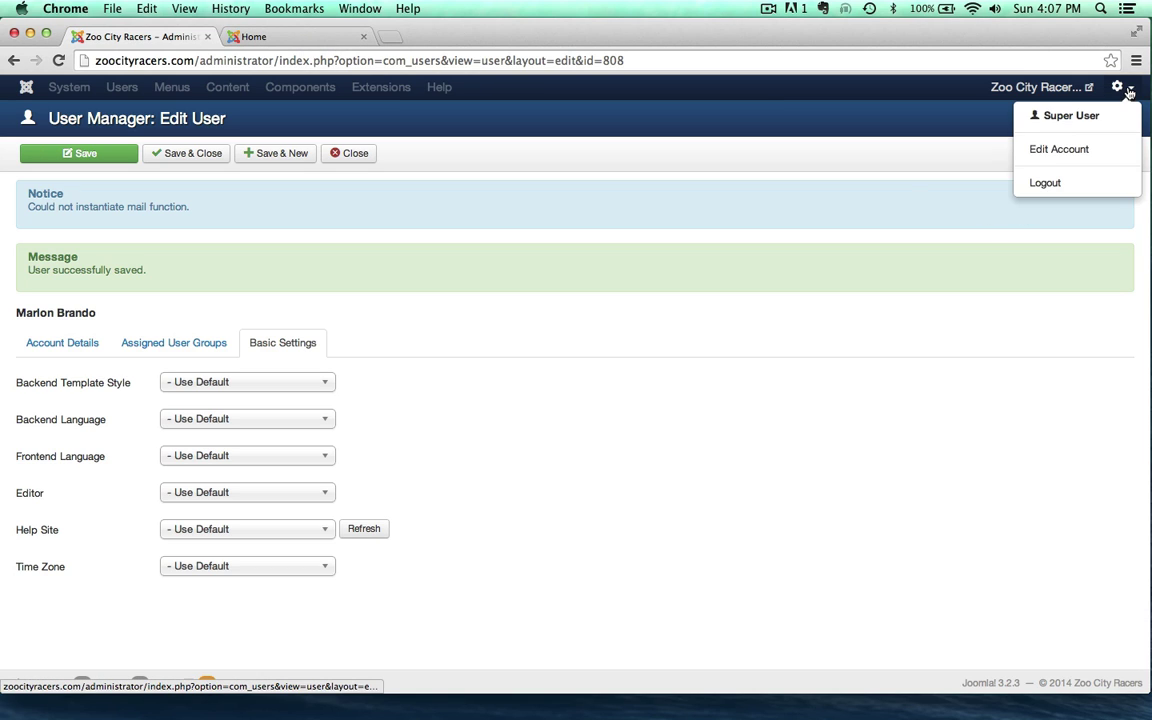
left_click(1047, 182)
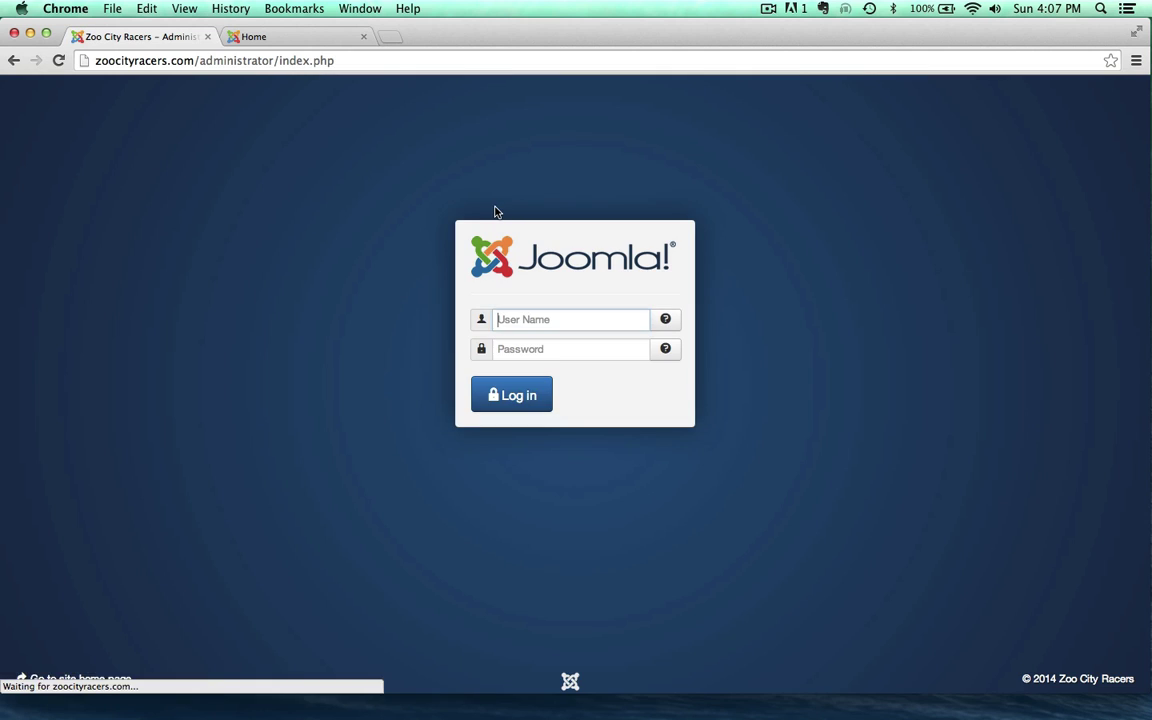
left_click(242, 36)
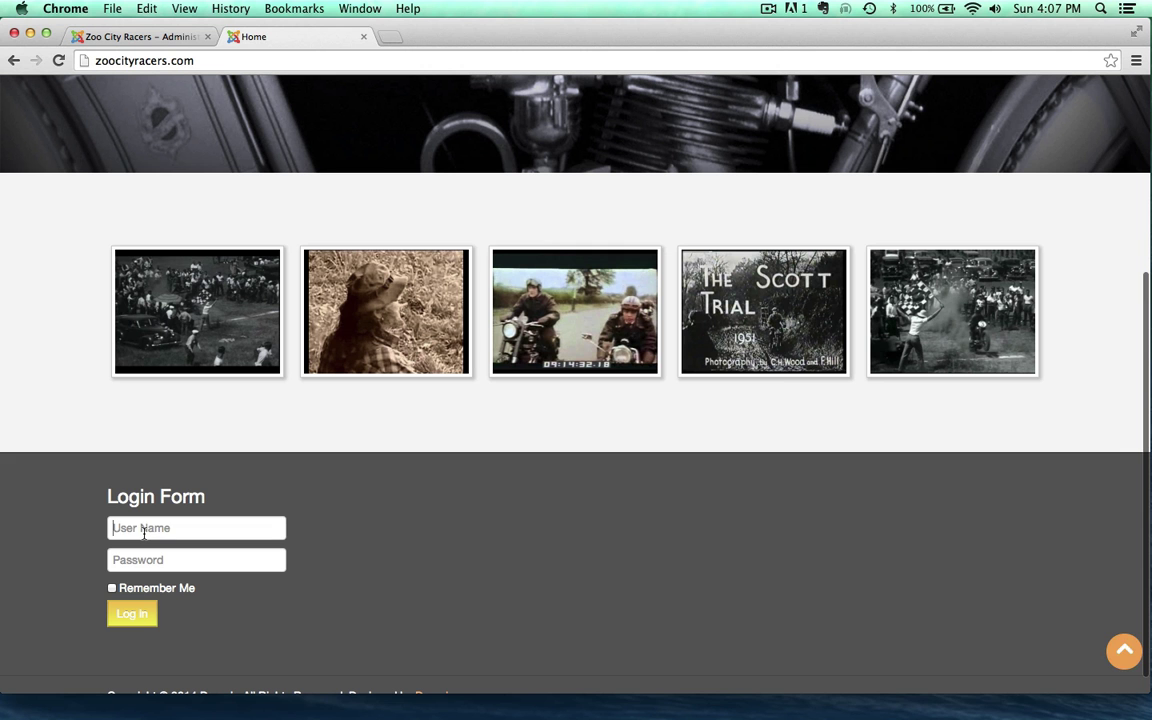
Step: Log in via the homepage Login Form with the new user's credentials and open Think Tank
type("Mar")
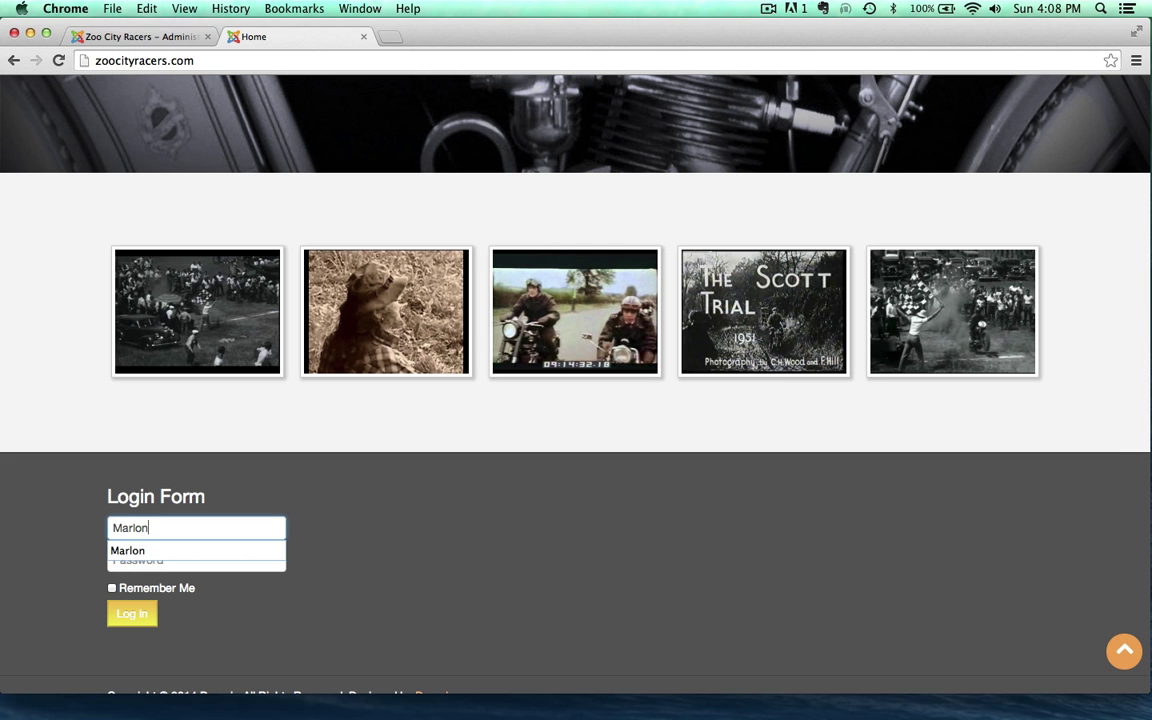
type("lon")
left_click(115, 560)
type("••")
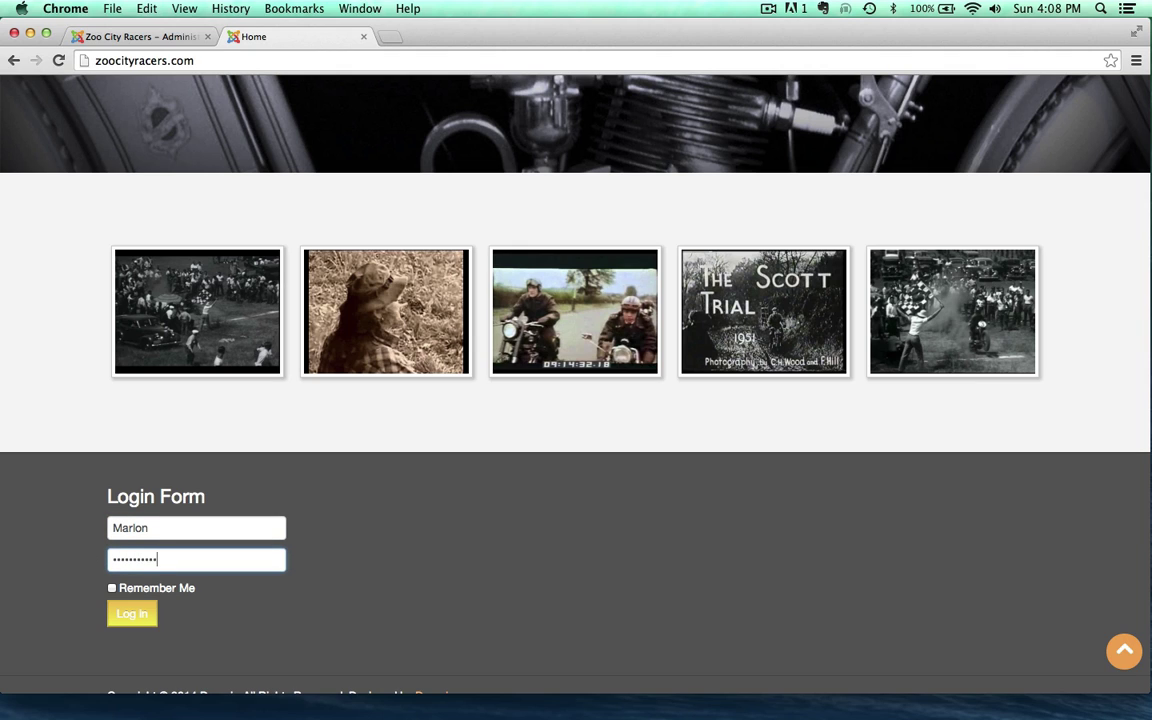
left_click(113, 618)
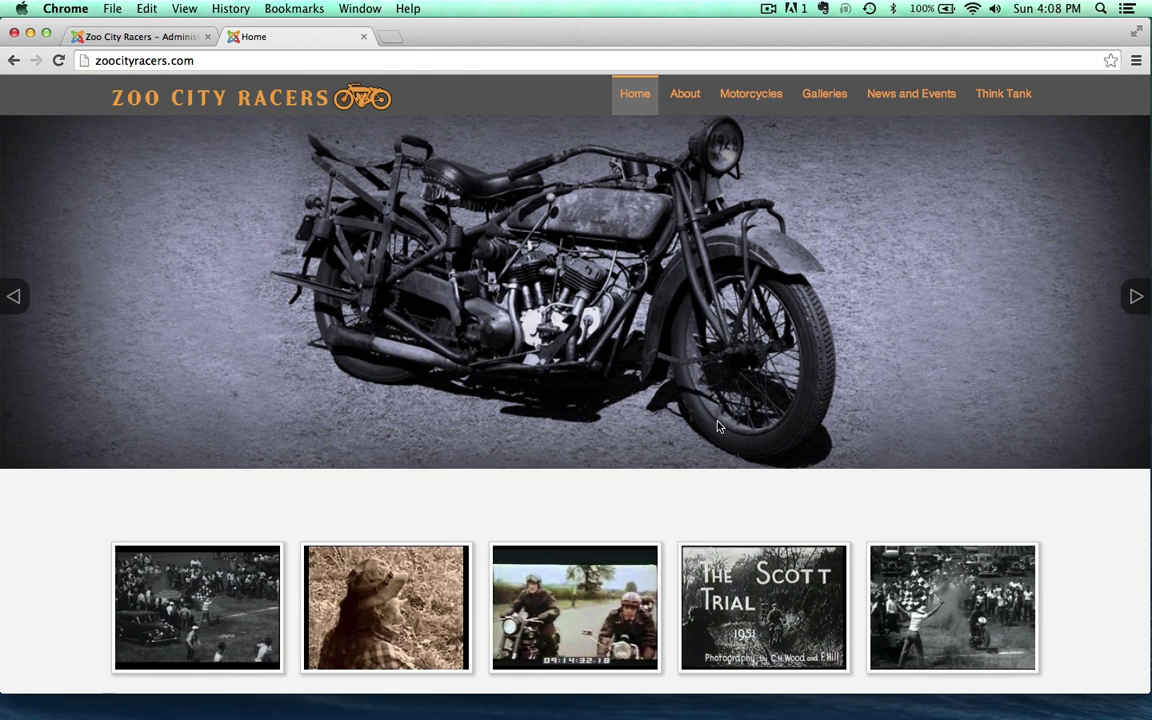
left_click(1003, 93)
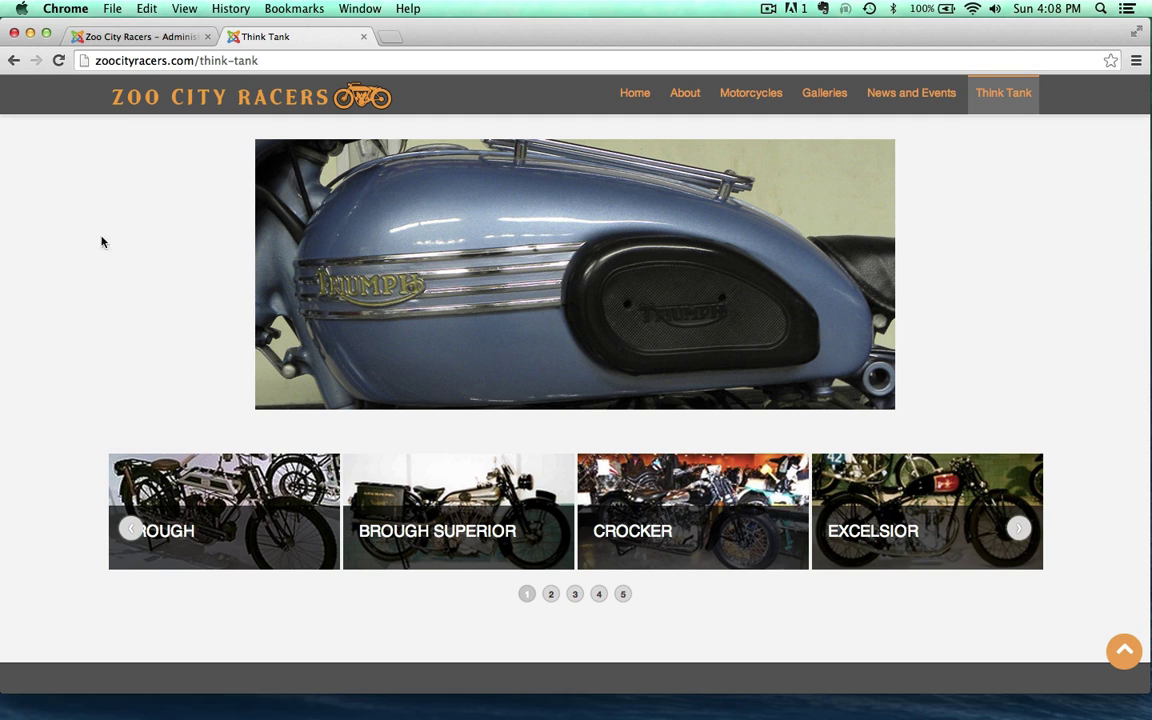
Step: Log the new user out from the Think Tank page, then bring up the administrator login tab
left_click(134, 36)
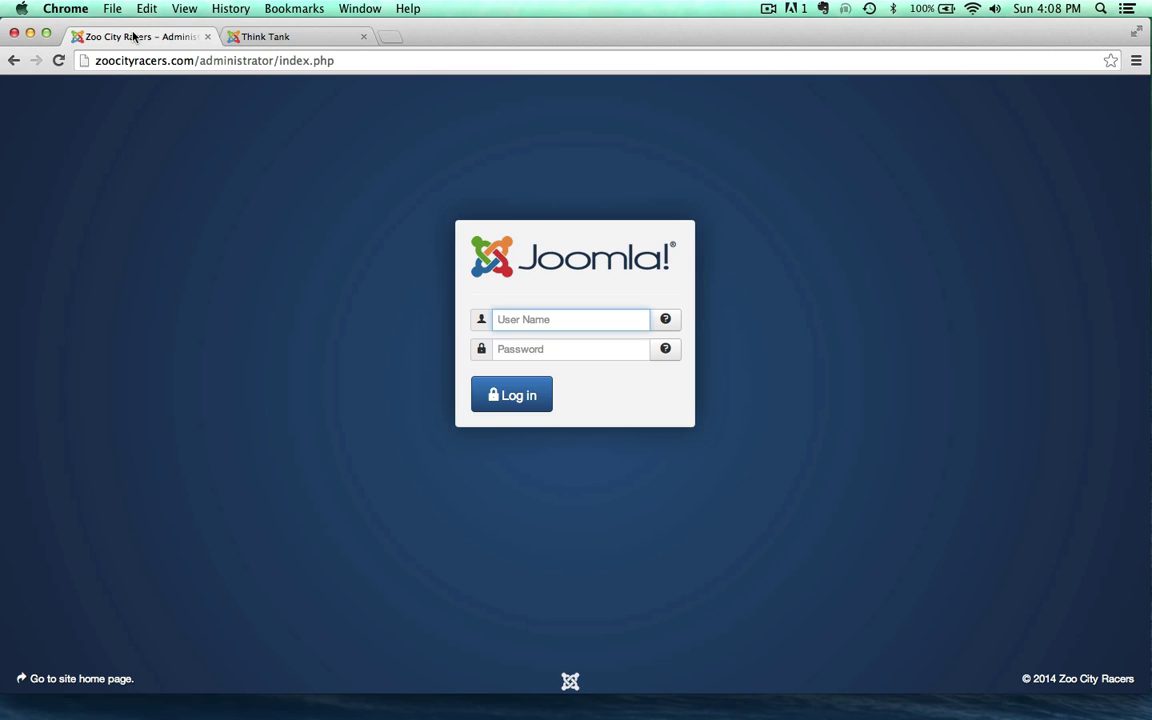
left_click(270, 38)
scroll(249, 465, "down", 4)
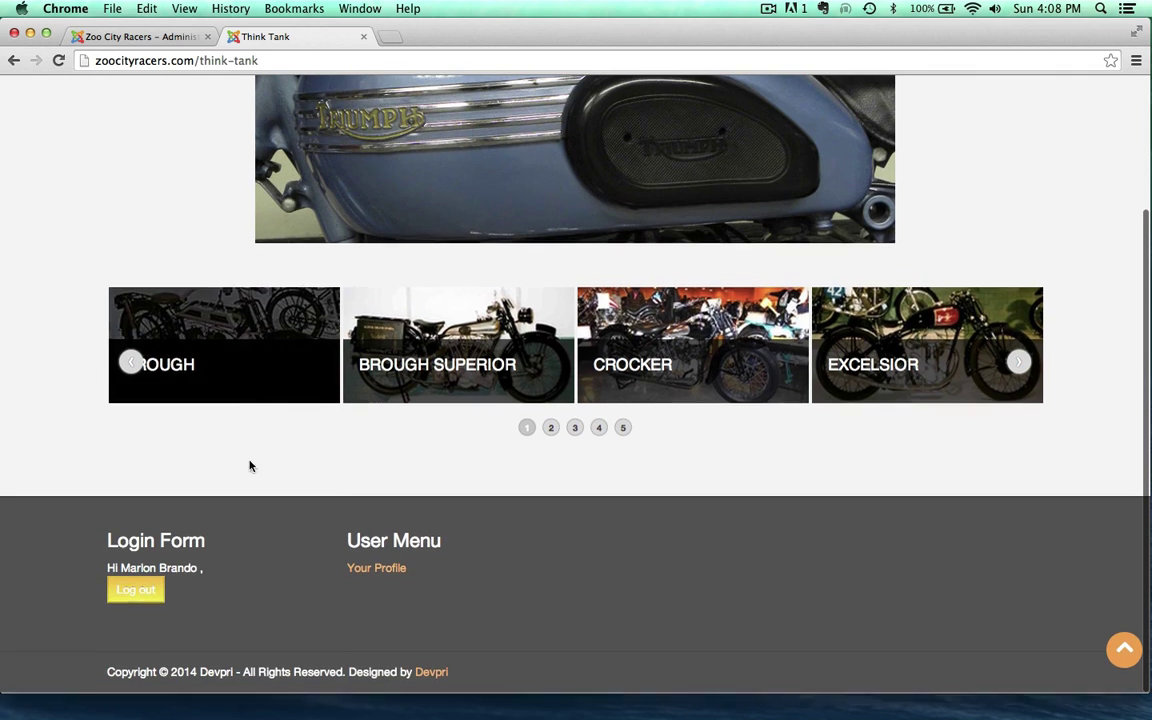
left_click(135, 591)
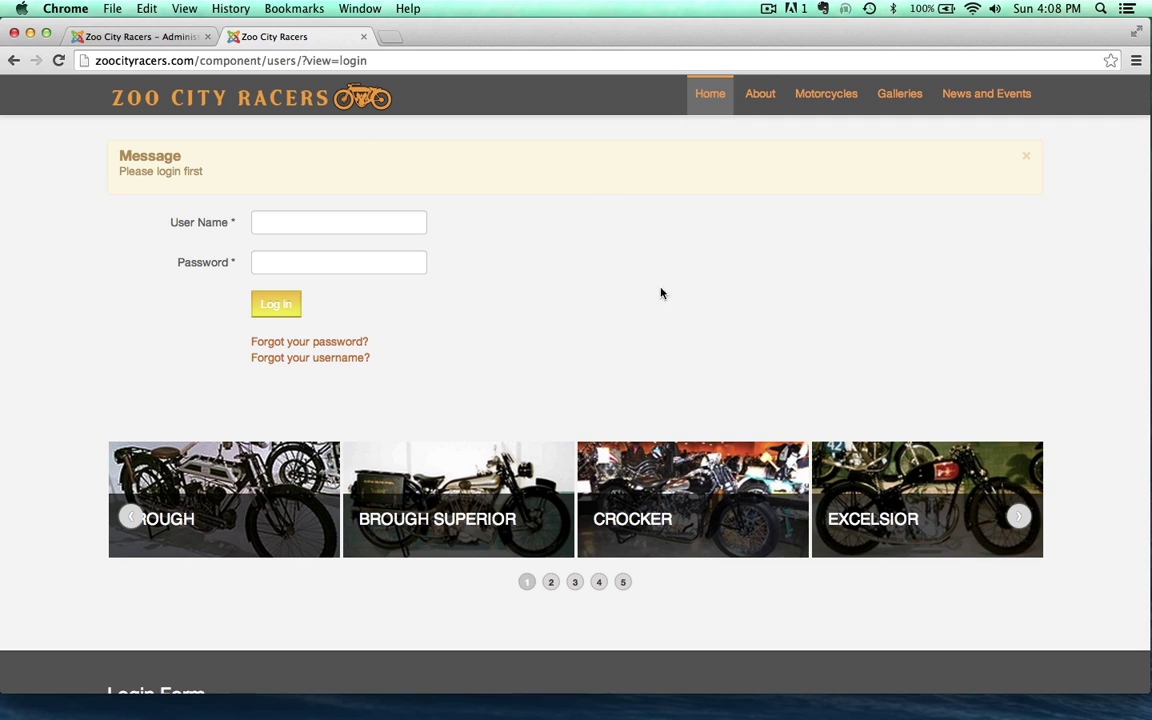
left_click(702, 88)
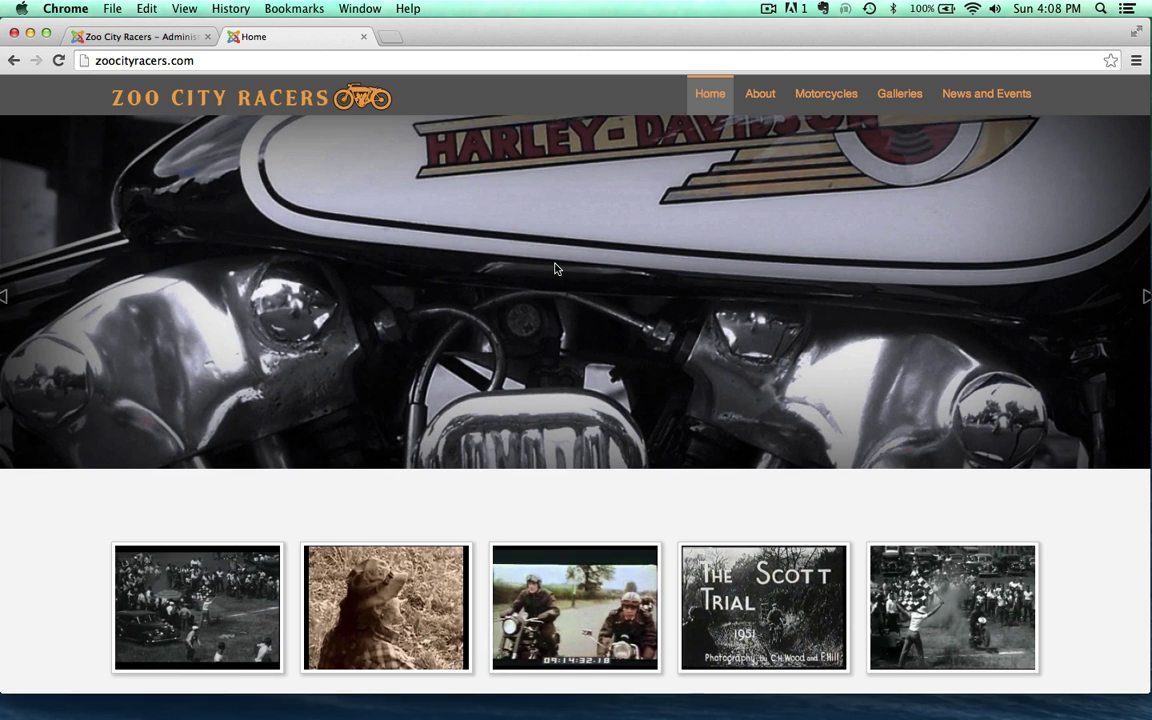
left_click(128, 36)
Step: Sign in to the administrator with the suggested admin user name and its password
type("zo")
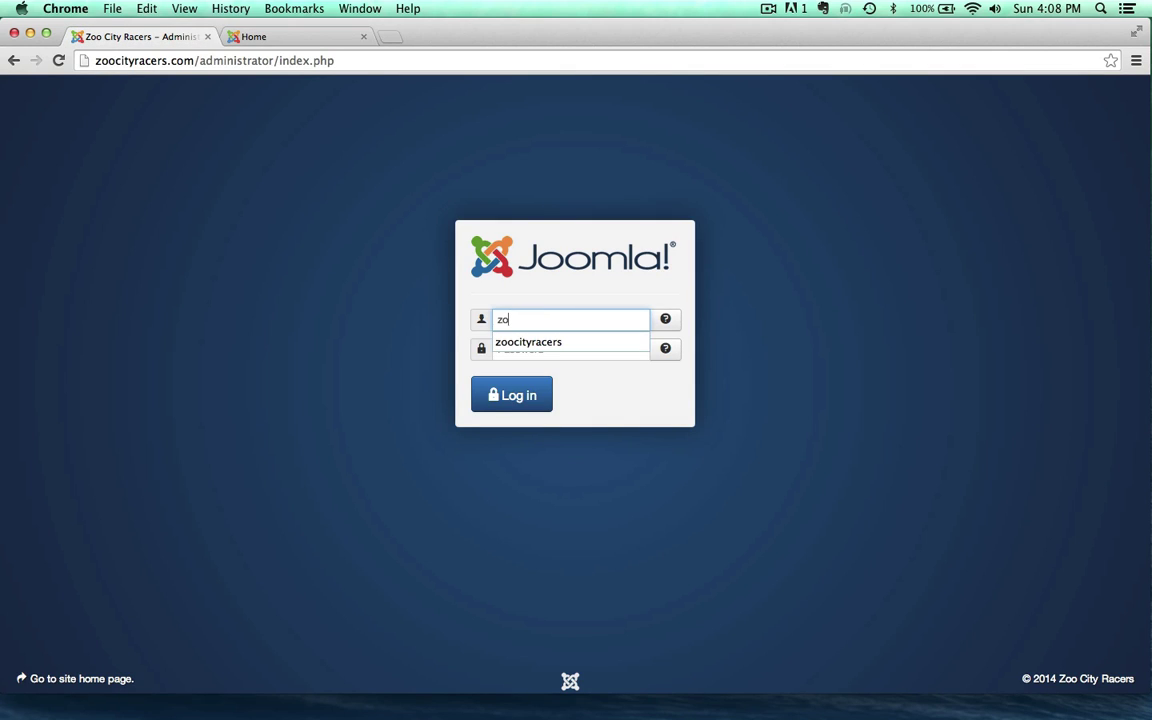
left_click(530, 342)
left_click(532, 346)
type("•••••••••••")
key("Return")
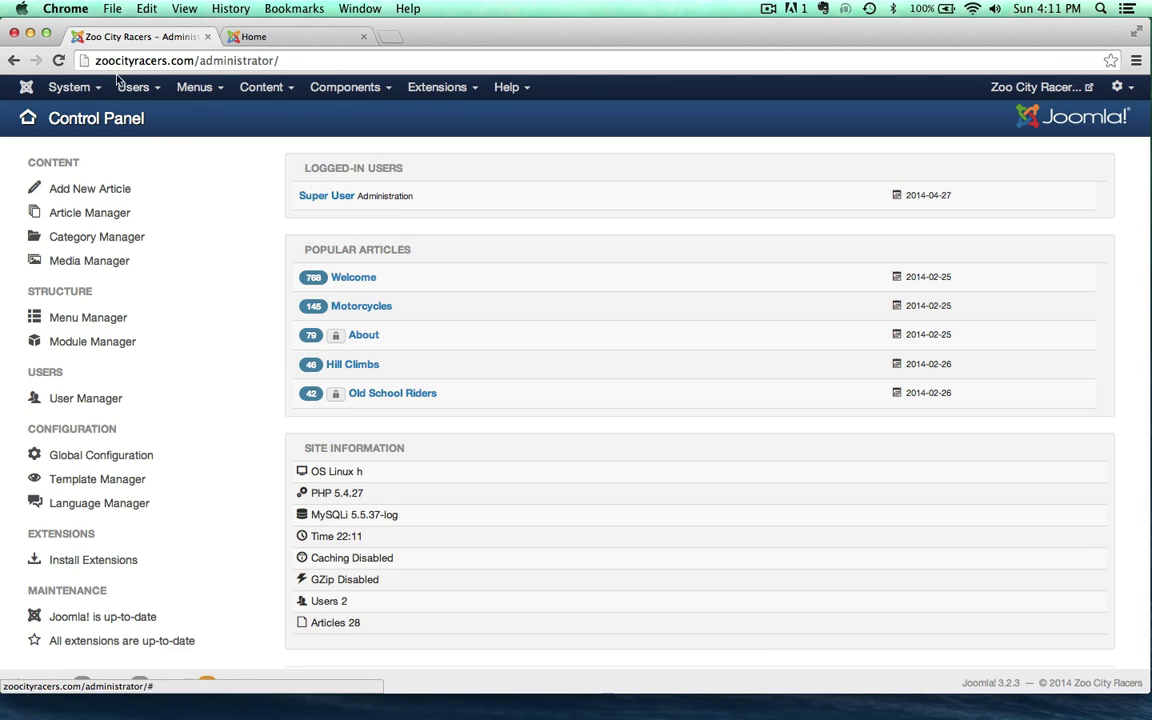
Step: In User Manager, tick the Author group for the new user and save
left_click(134, 89)
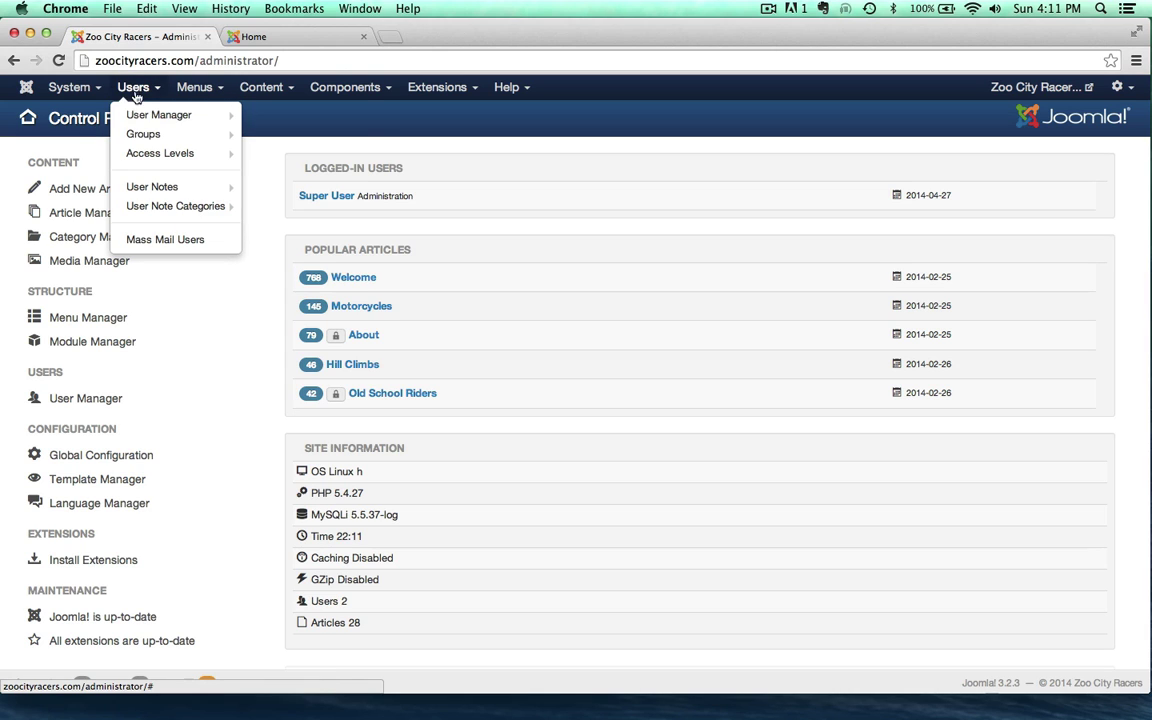
mouse_move(137, 117)
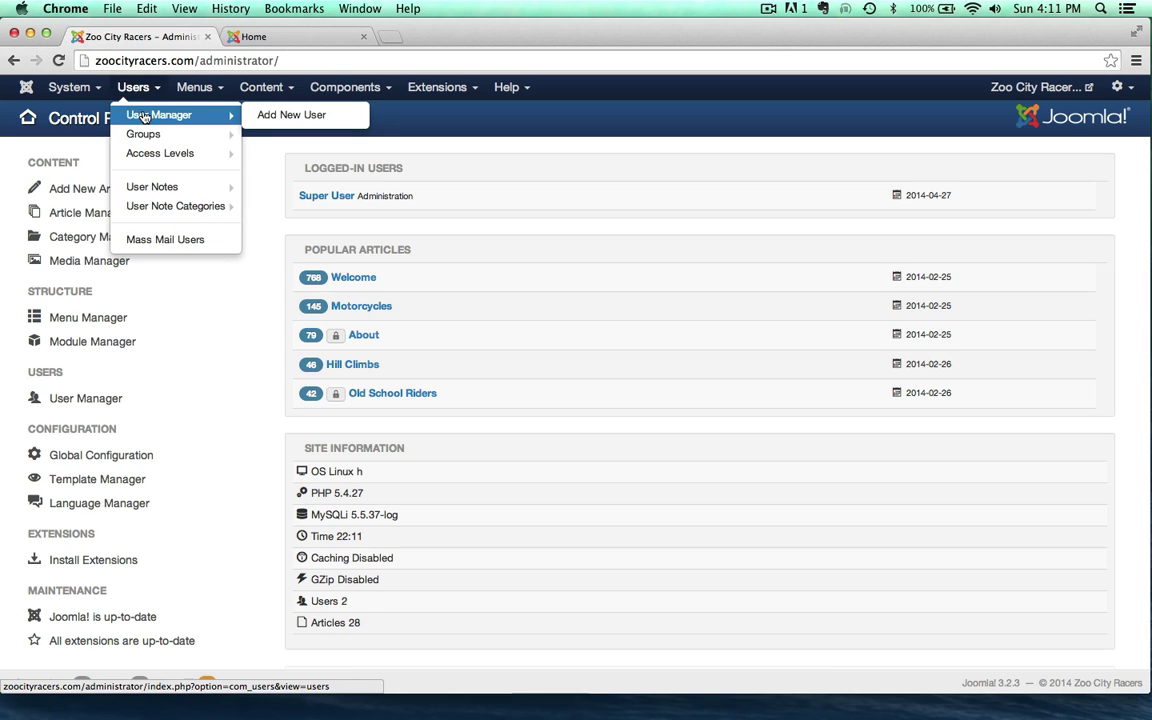
left_click(141, 117)
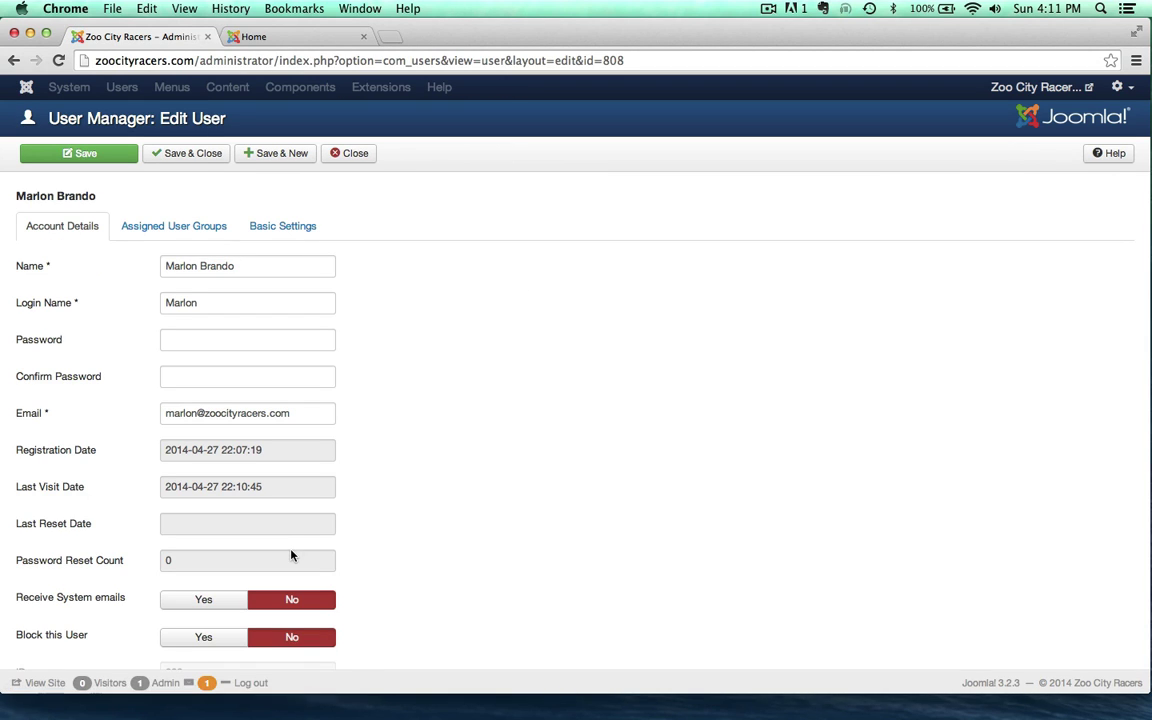
left_click(153, 226)
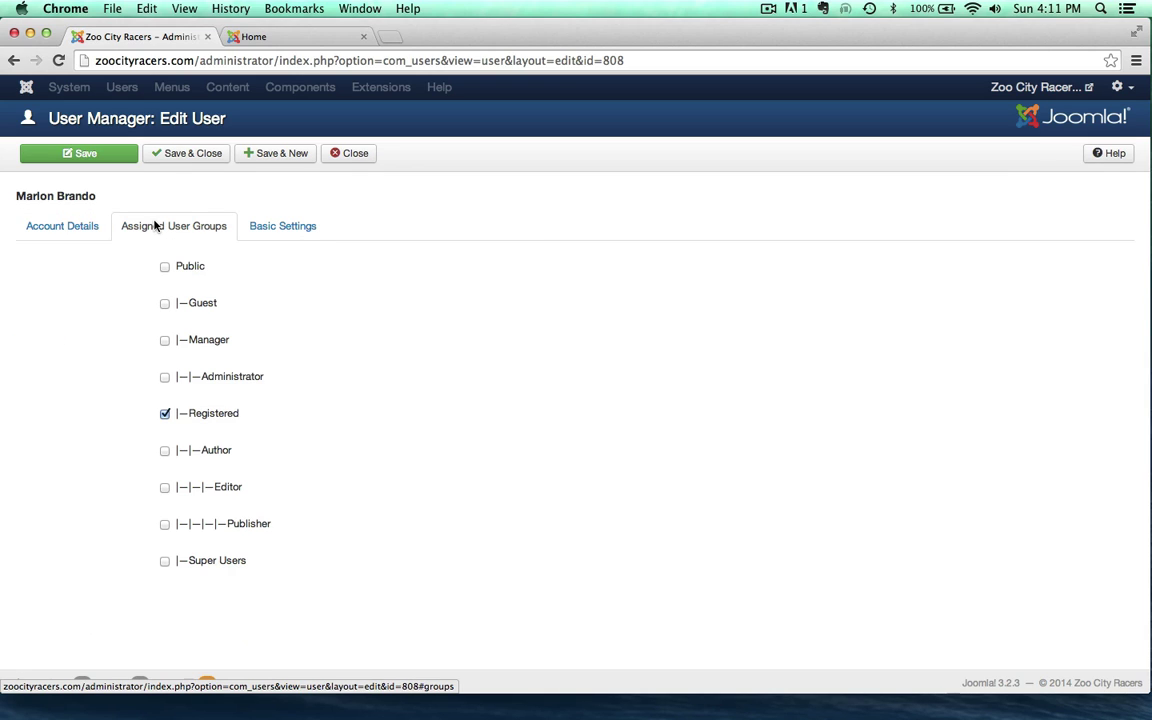
left_click(164, 452)
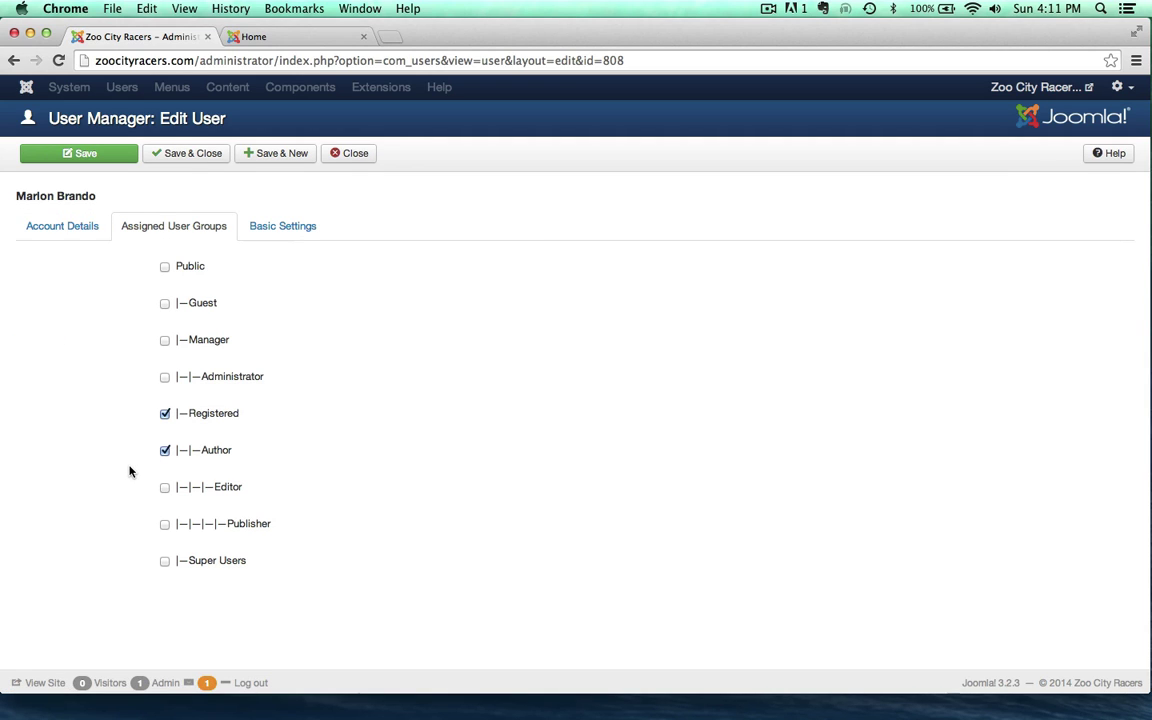
left_click(97, 148)
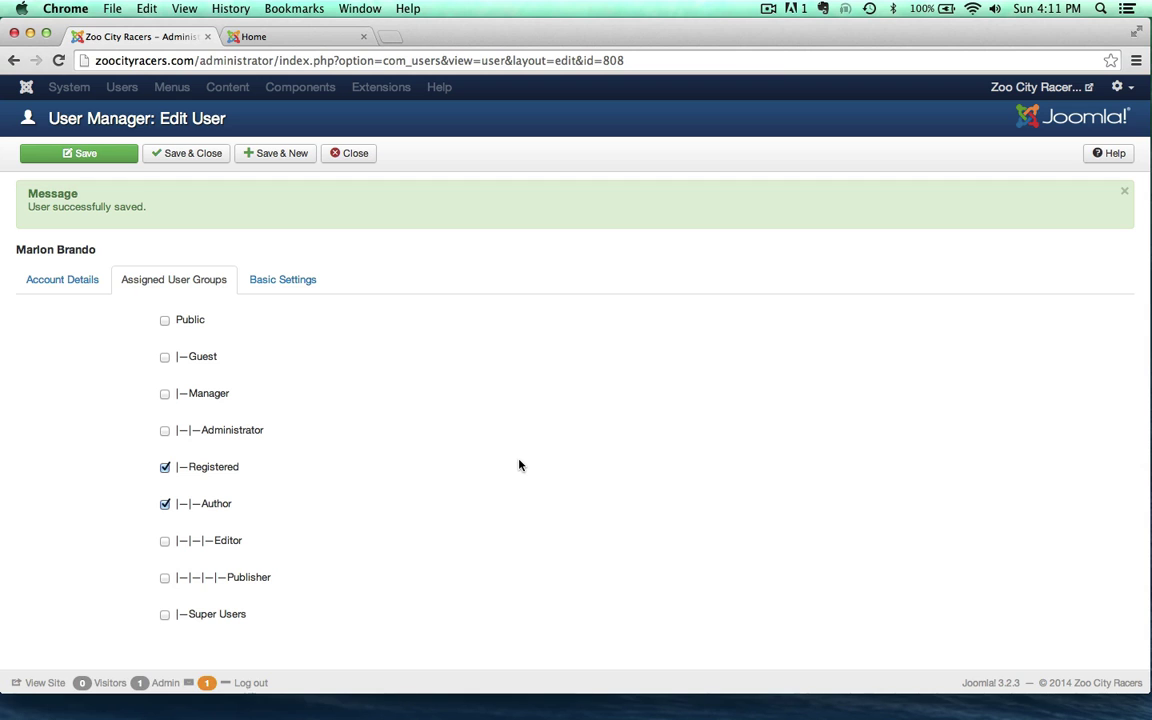
Step: Log in through the public site's footer Login Form with the new author's user name and password
left_click(296, 36)
scroll(198, 380, "down", 5)
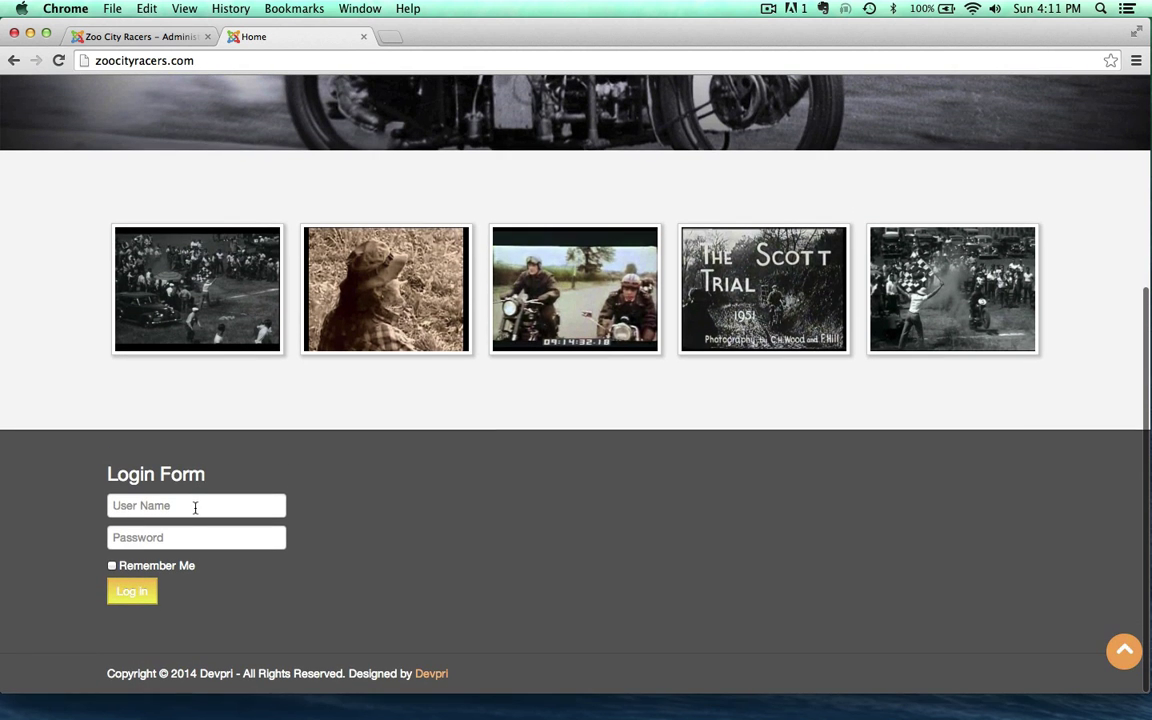
type("Marl")
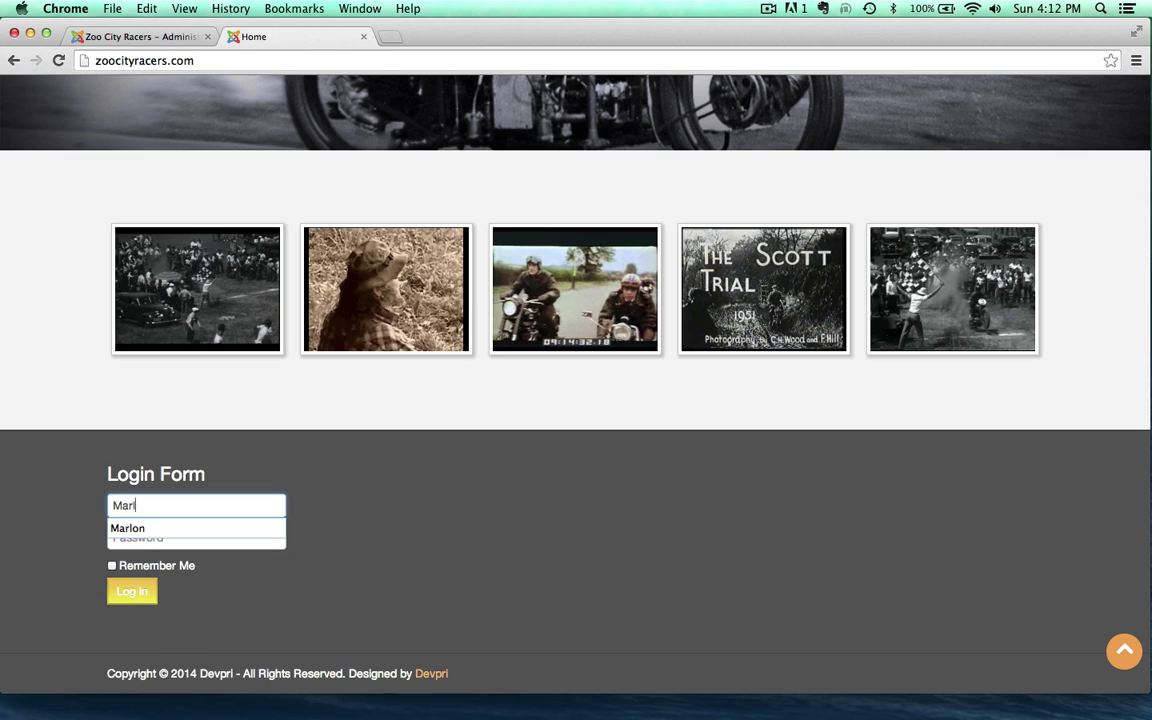
type("on")
key("Tab")
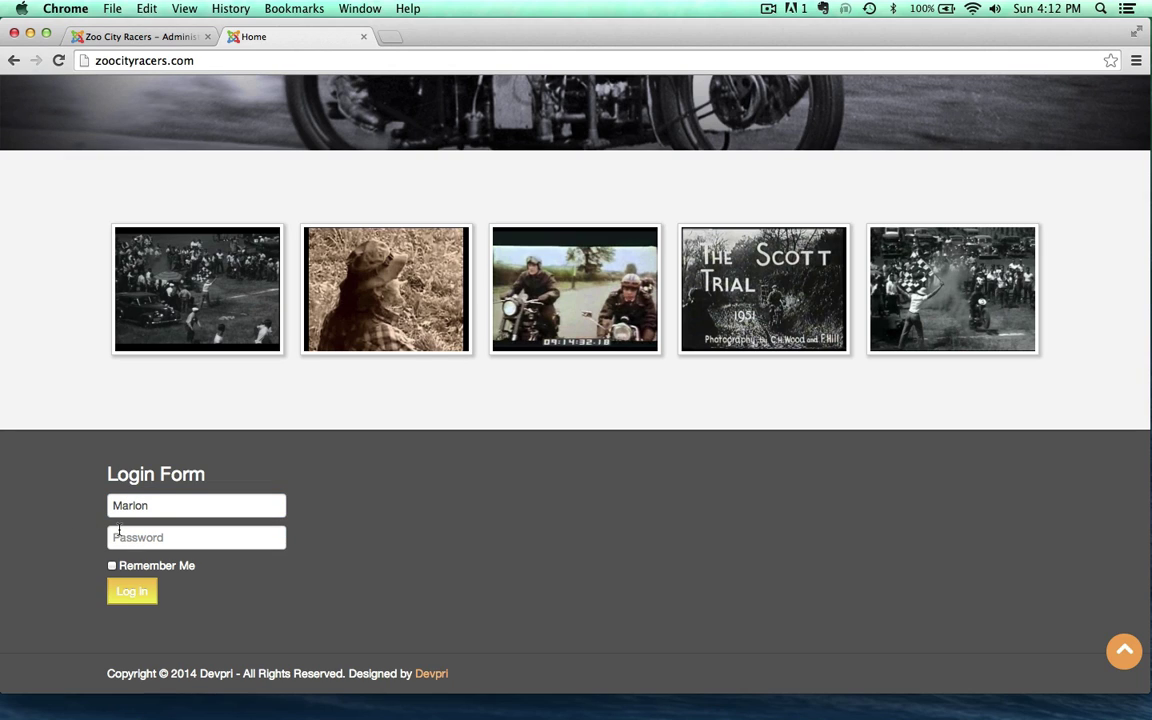
type("••")
left_click(132, 591)
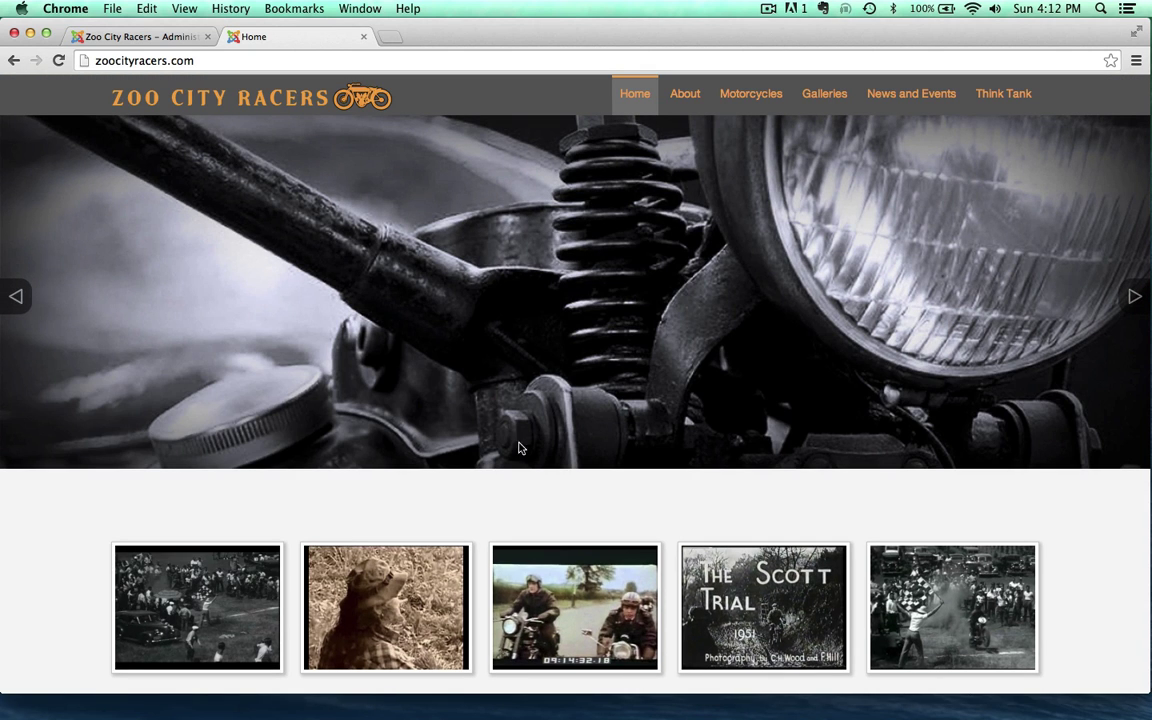
Step: Go to Think Tank and choose Submit an Article from the User Menu
left_click(1001, 97)
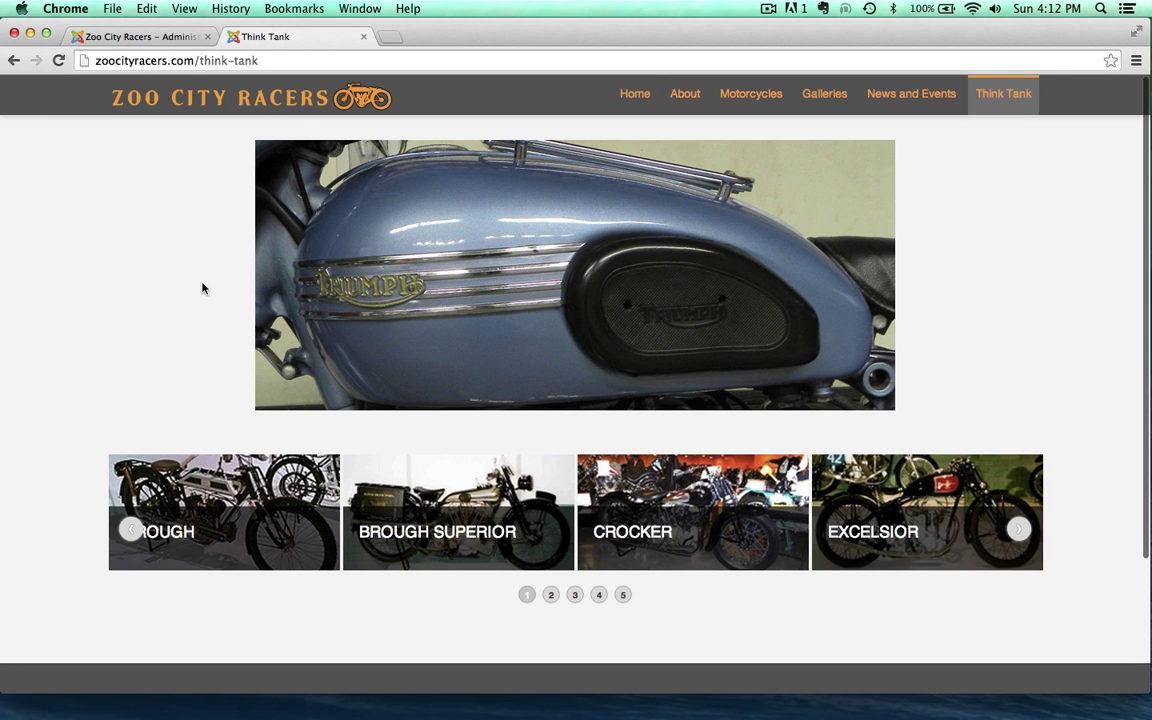
scroll(202, 288, "down", 3)
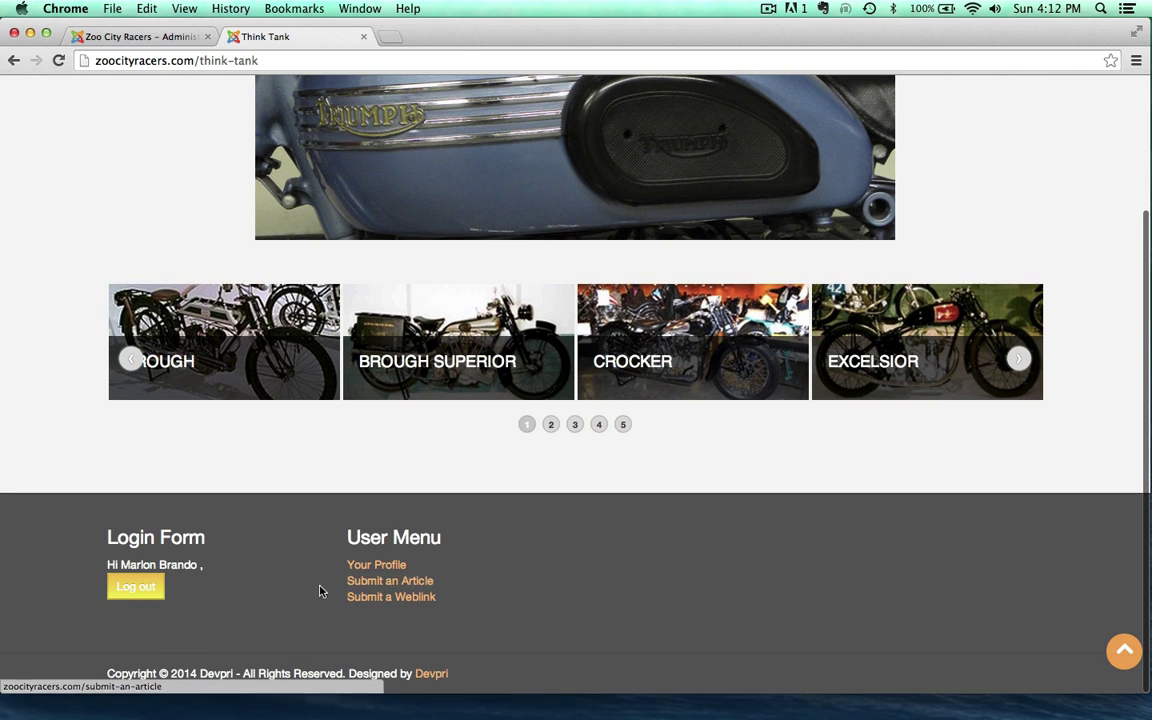
left_click(389, 580)
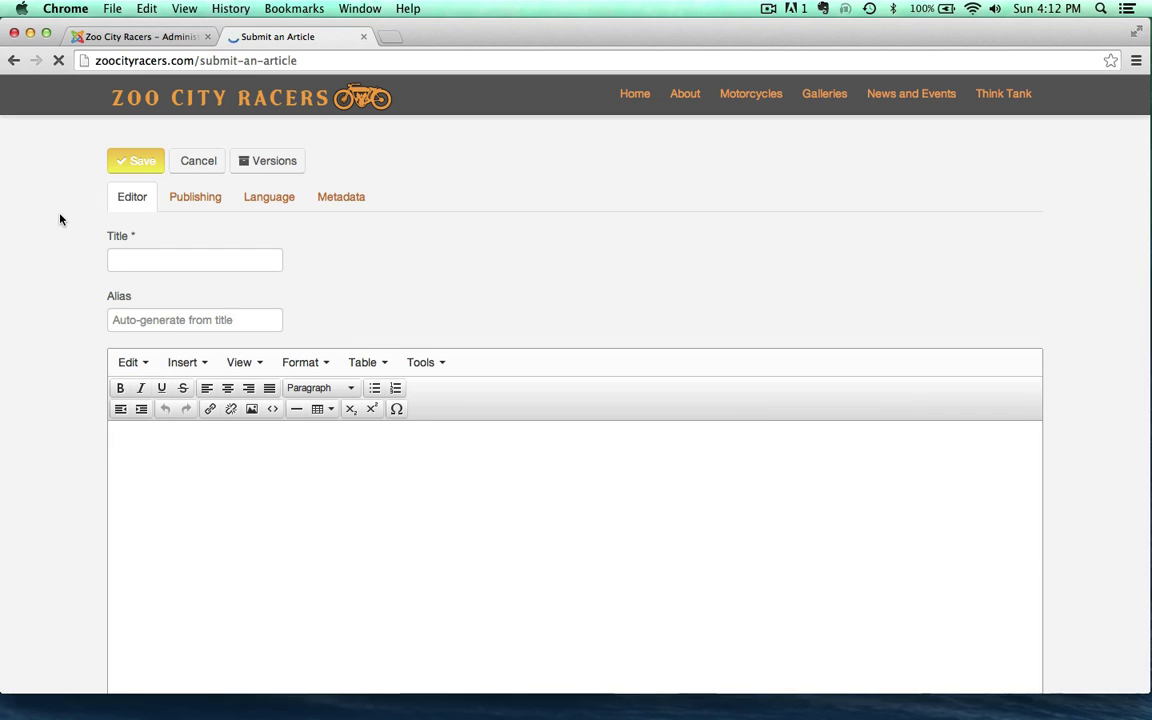
Step: Title the article 'Triumph Thunderbird' via autofill and move the browser to reveal the TextEdit draft
left_click(132, 259)
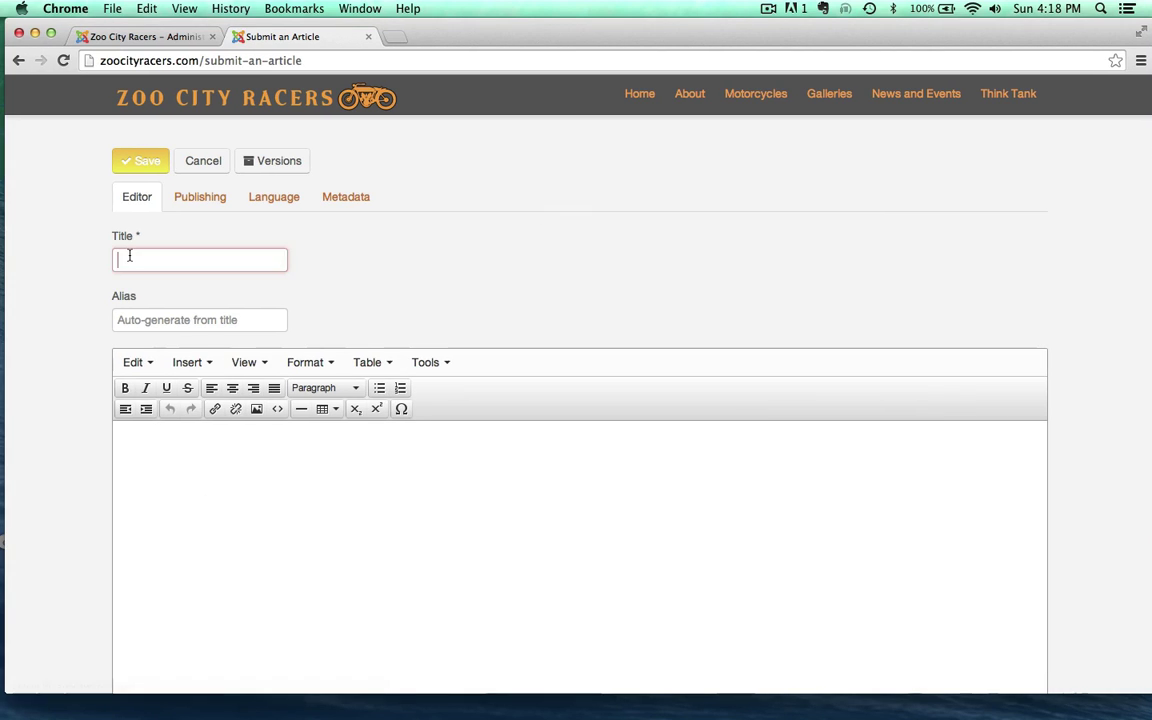
type("T")
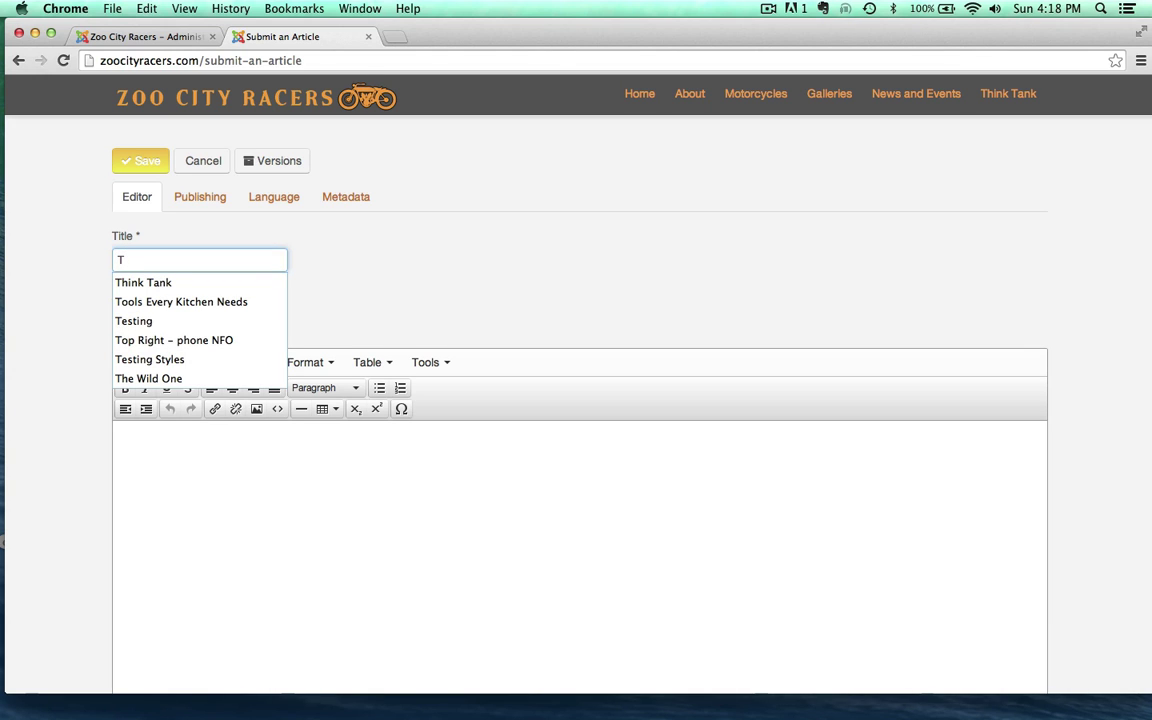
type("r")
left_click(130, 300)
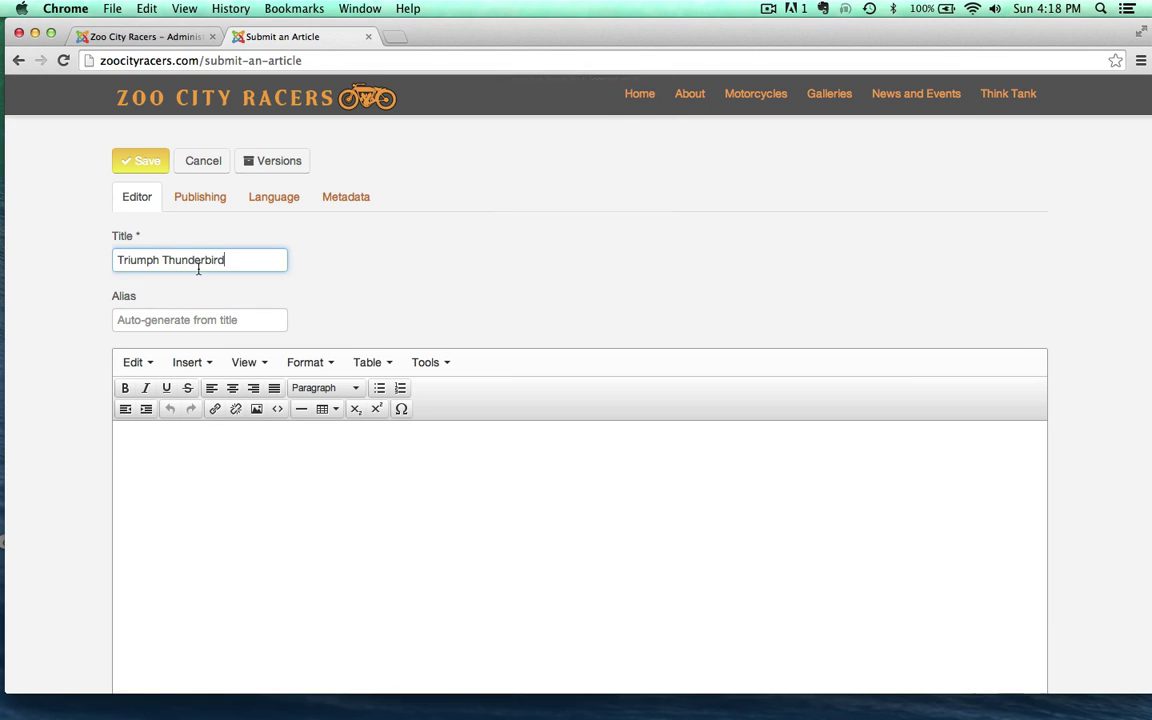
left_click(68, 339)
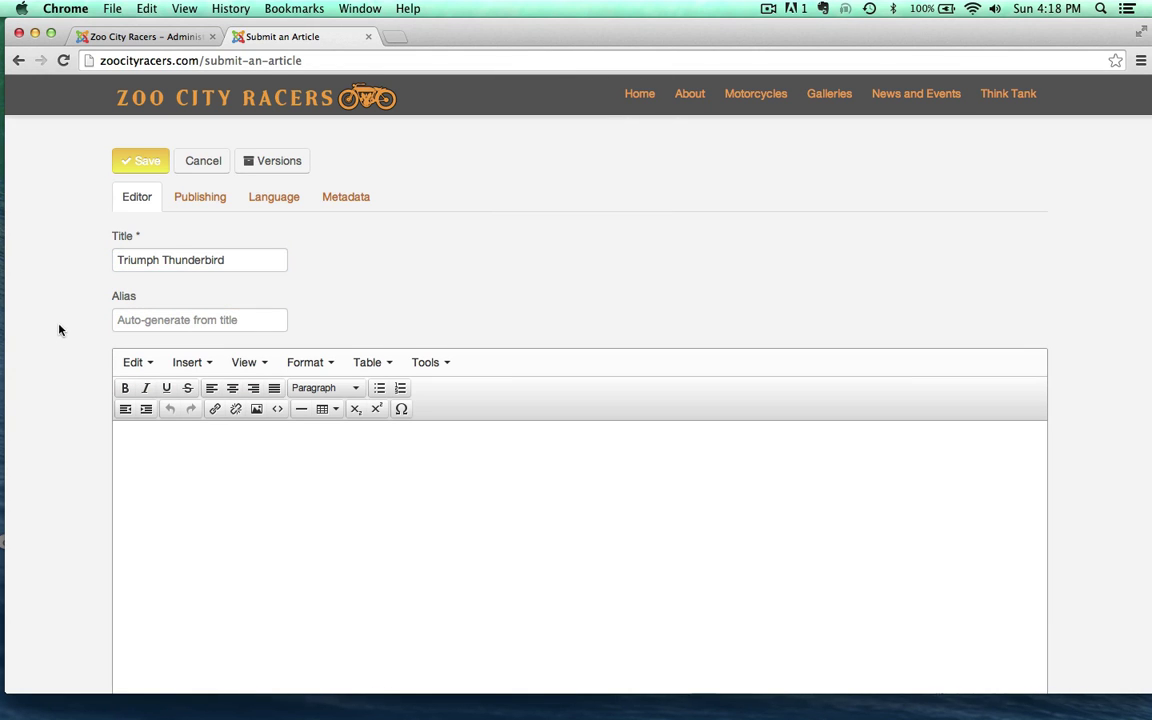
left_click(150, 480)
left_click_drag(537, 31, 533, 114)
Step: Copy all the Thunderbird text from TextEdit and paste it into the article body
left_click(483, 30)
key("super+a")
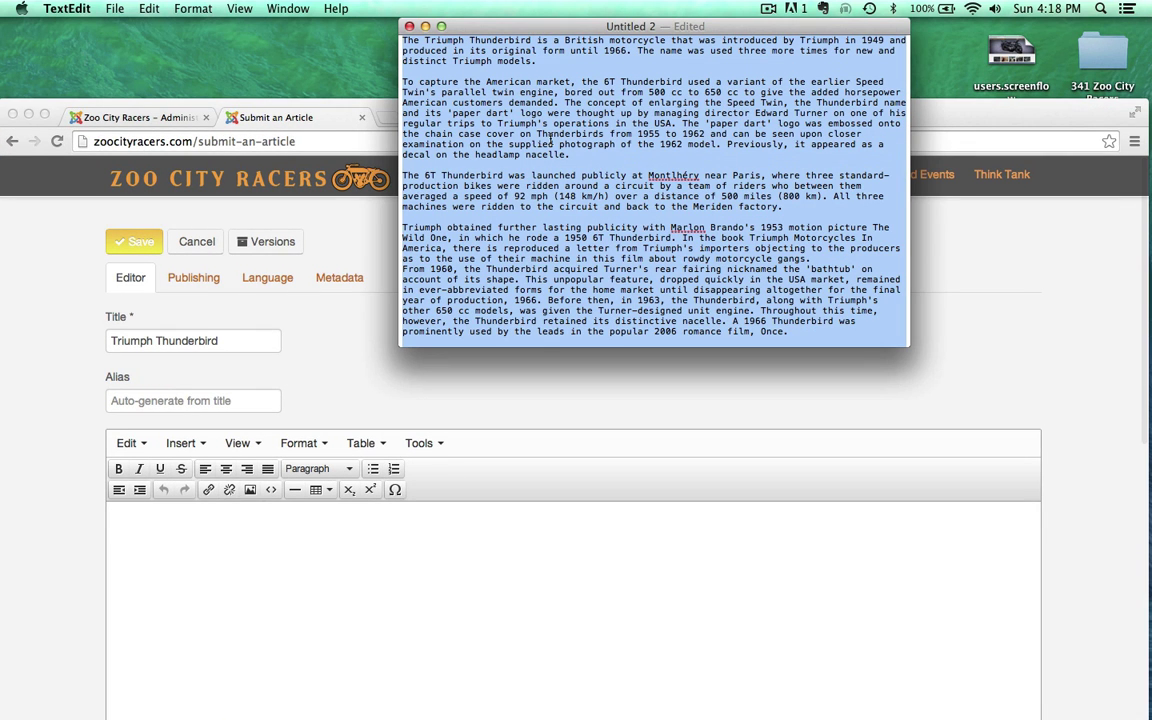
key("super+c")
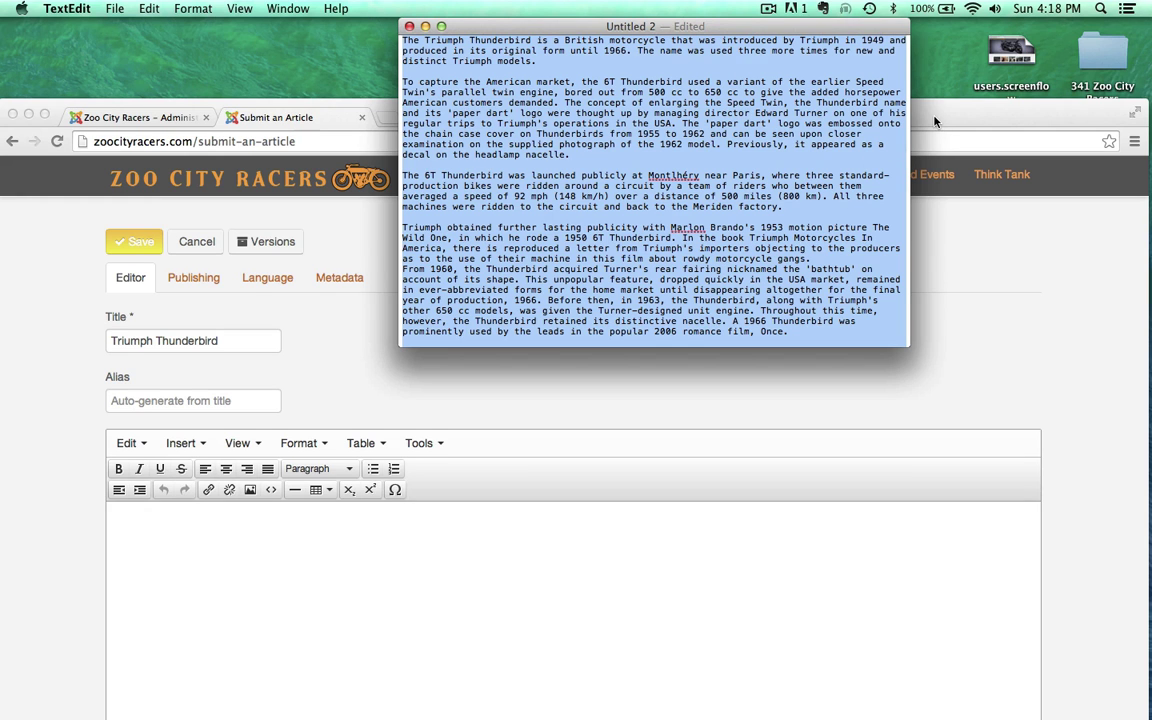
left_click_drag(935, 121, 928, 40)
key("super+v")
Step: Delete the blank lines before the trail version and Meriden co-operative paragraphs
left_click(90, 318)
key("BackSpace")
key("BackSpace")
left_click(101, 247)
key("BackSpace")
Step: Remove the blank lines above the film, 'The 6T Thunderbird' and 'To capture' paragraphs
scroll(114, 225, "up", 2)
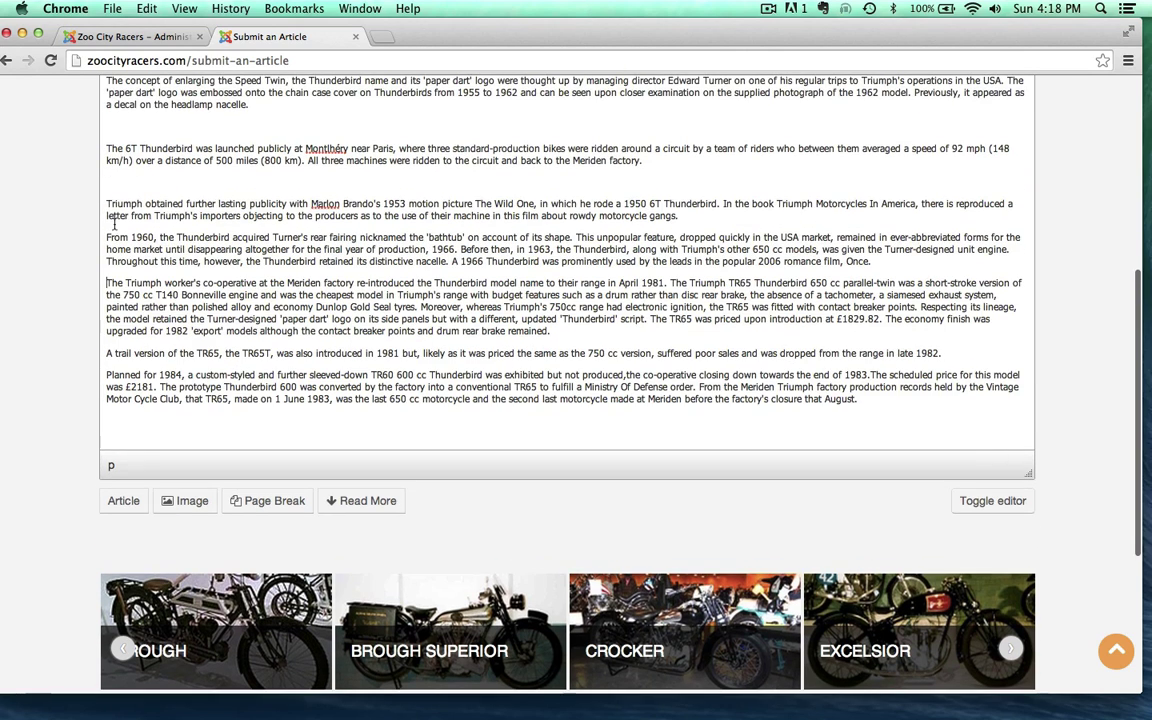
left_click(106, 203)
key("BackSpace")
scroll(104, 192, "up", 2)
left_click(105, 199)
key("BackSpace")
scroll(105, 195, "up", 3)
left_click(106, 198)
key("BackSpace")
scroll(154, 260, "up", 5)
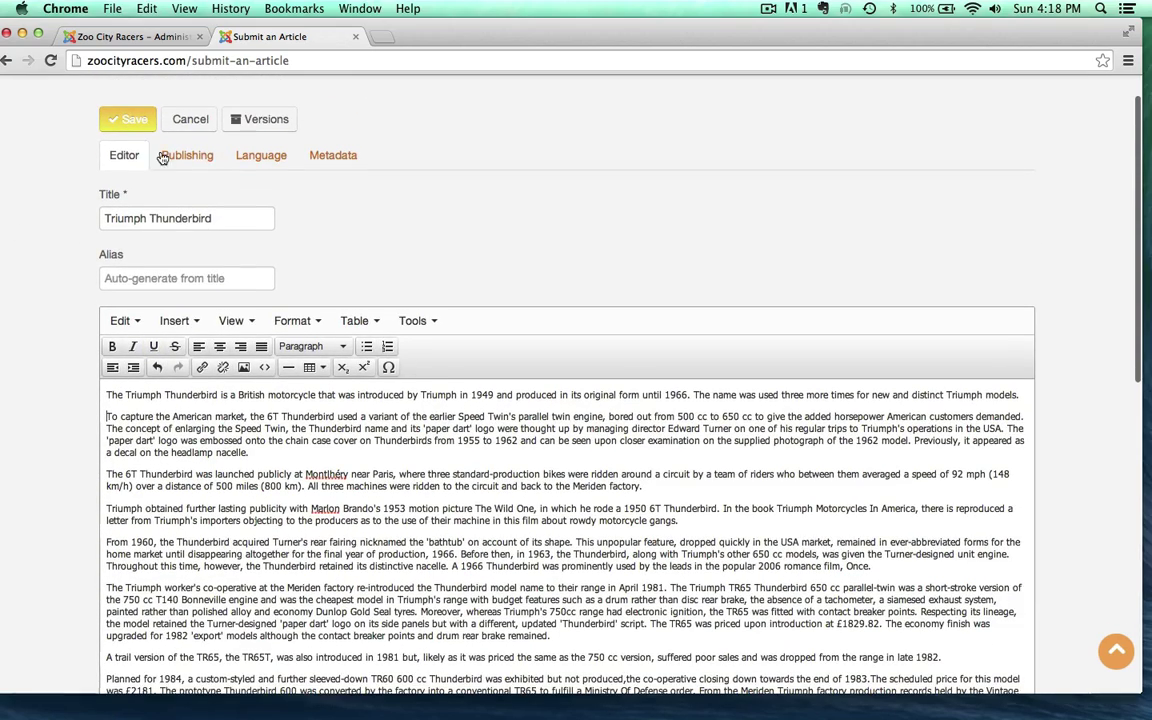
Step: Set the article's category to Think Tank on the Publishing tab and submit it
left_click(163, 158)
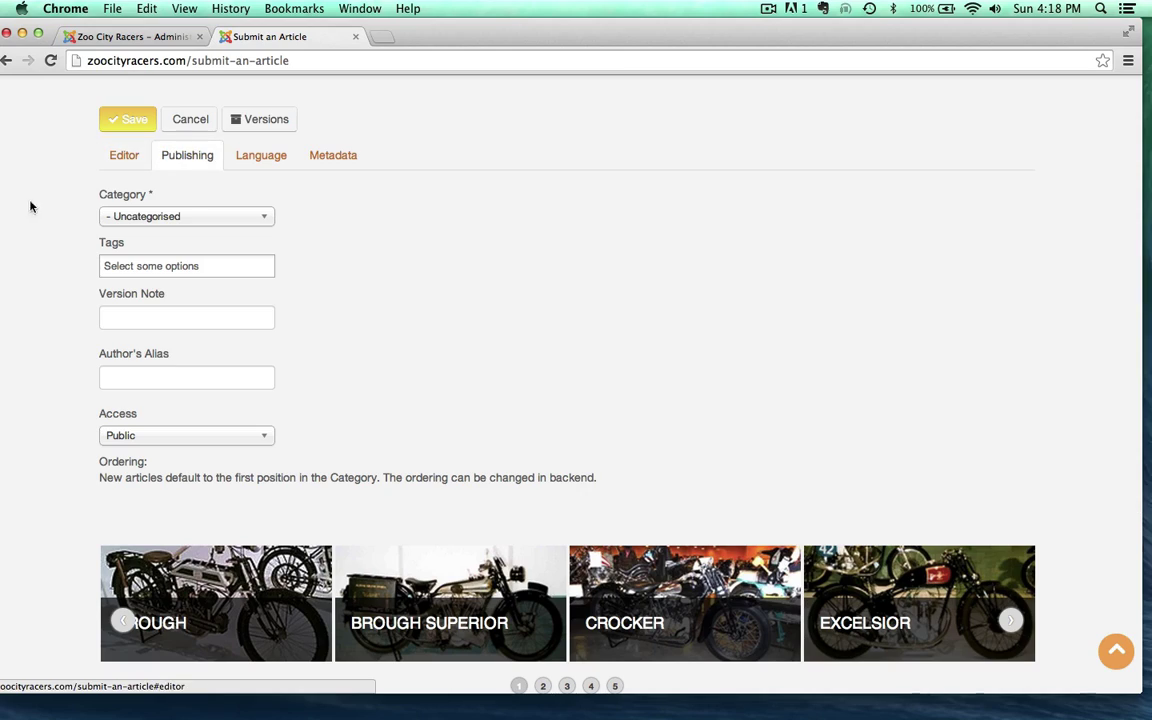
left_click(146, 211)
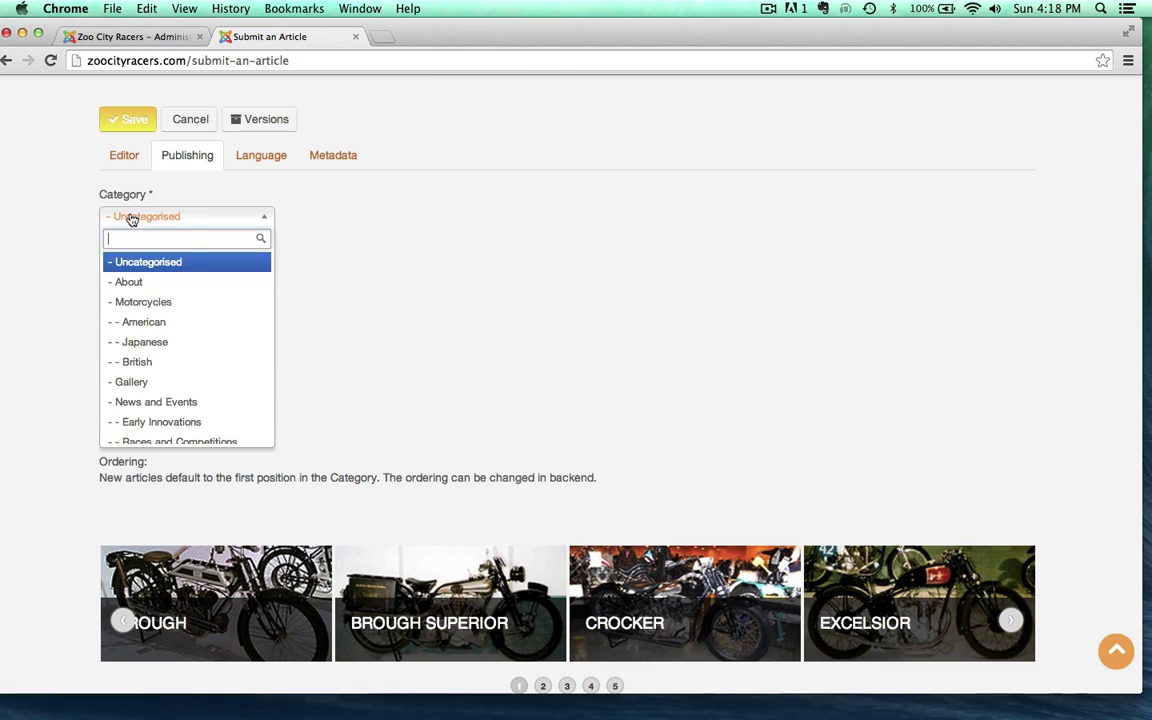
scroll(134, 372, "down", 1)
left_click(130, 434)
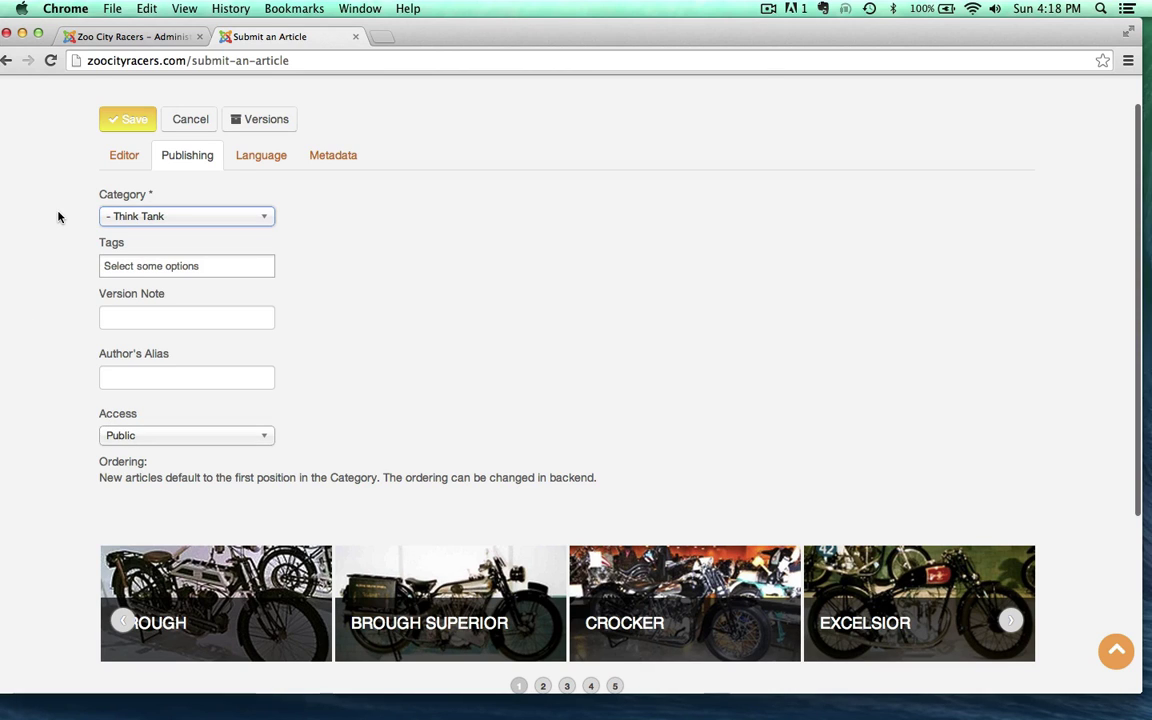
scroll(58, 217, "down", 3)
scroll(58, 217, "down", 2)
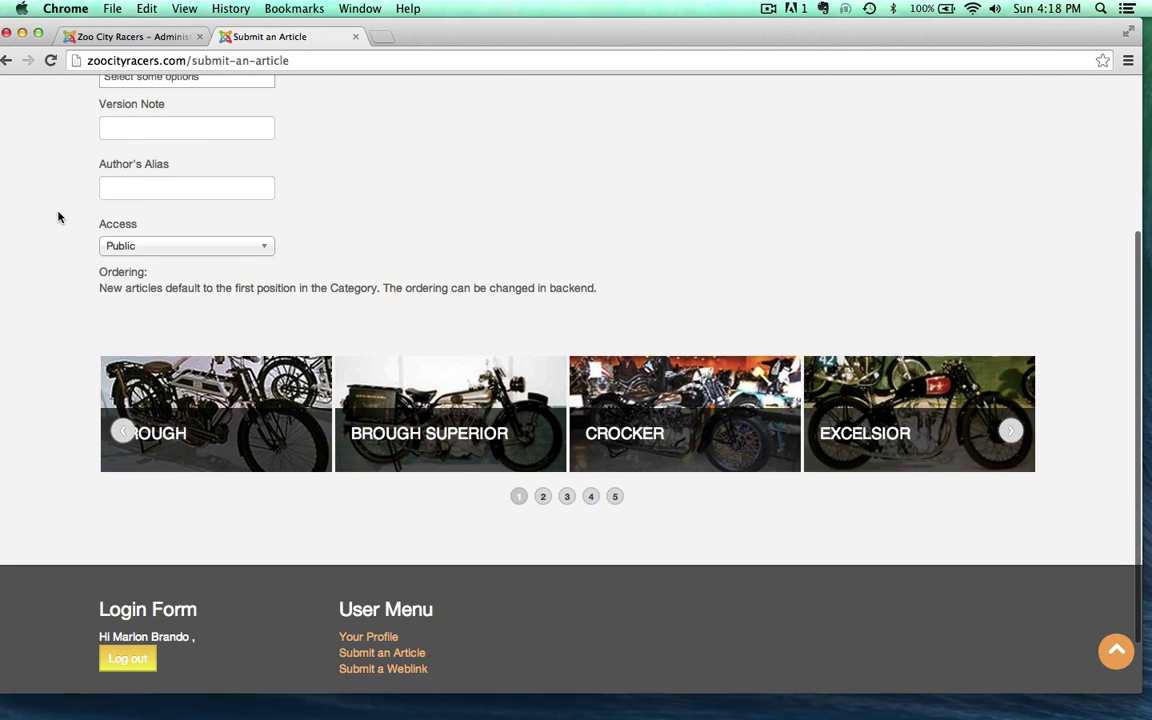
scroll(58, 217, "up", 5)
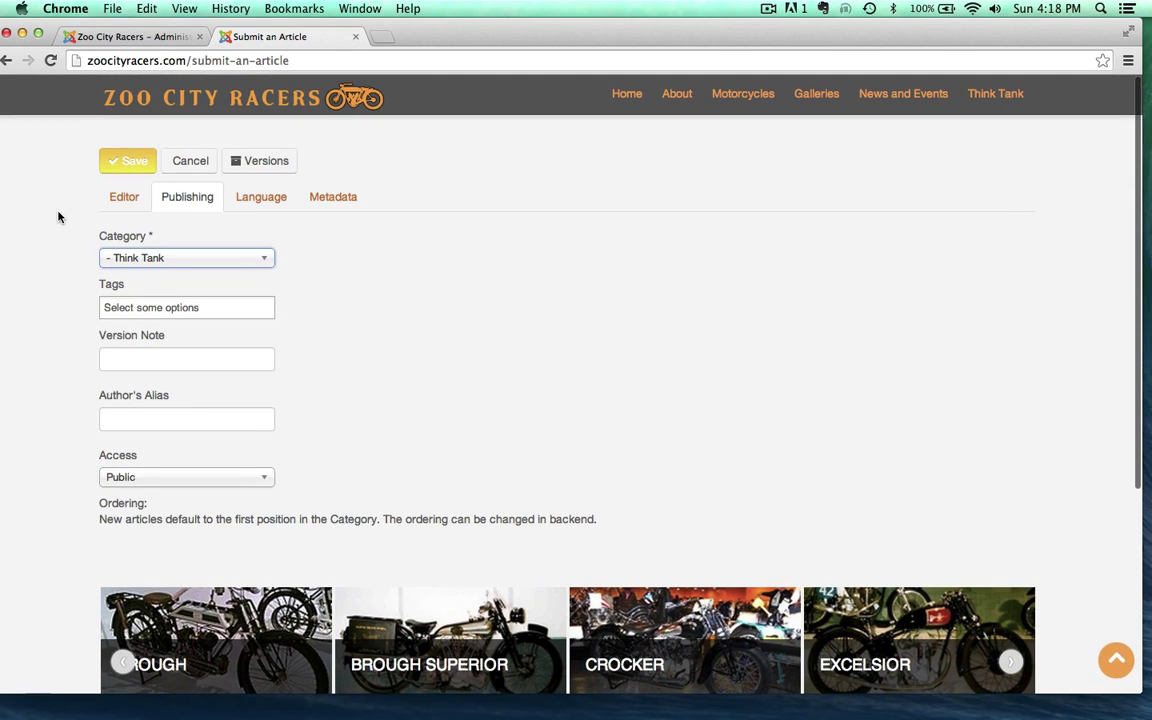
left_click(126, 162)
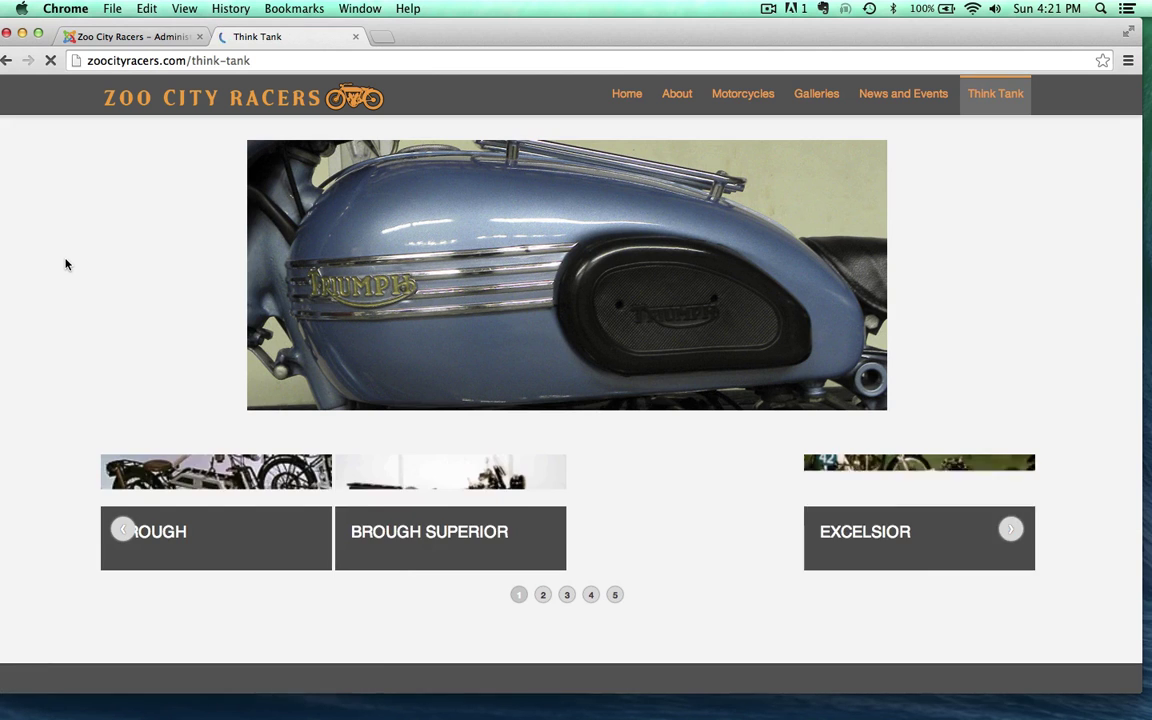
Step: In the admin, view the user's Account Details, then close back to the users list
scroll(66, 264, "down", 5)
scroll(66, 264, "up", 5)
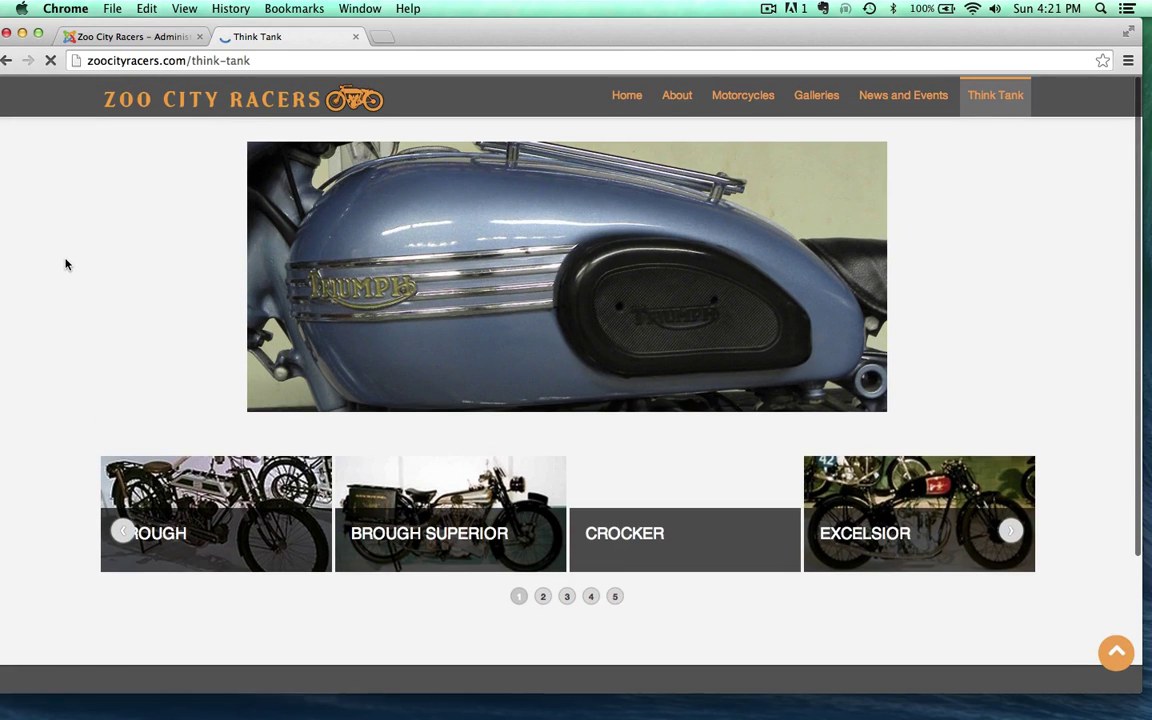
left_click(120, 36)
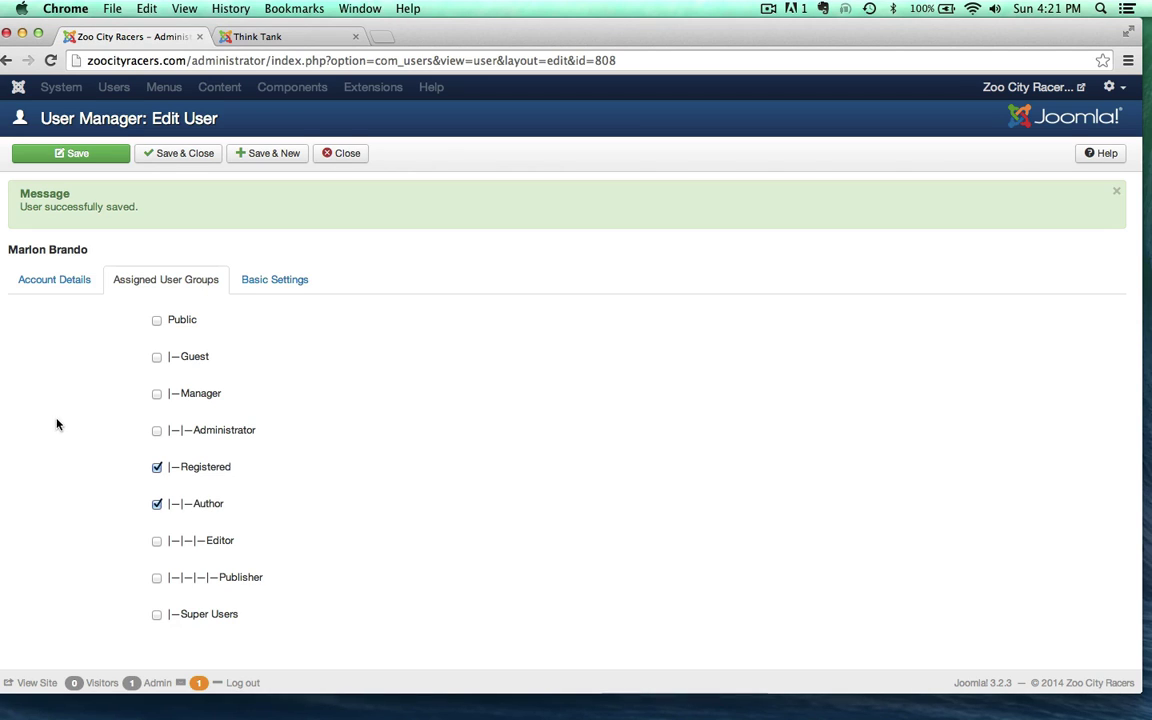
left_click(64, 284)
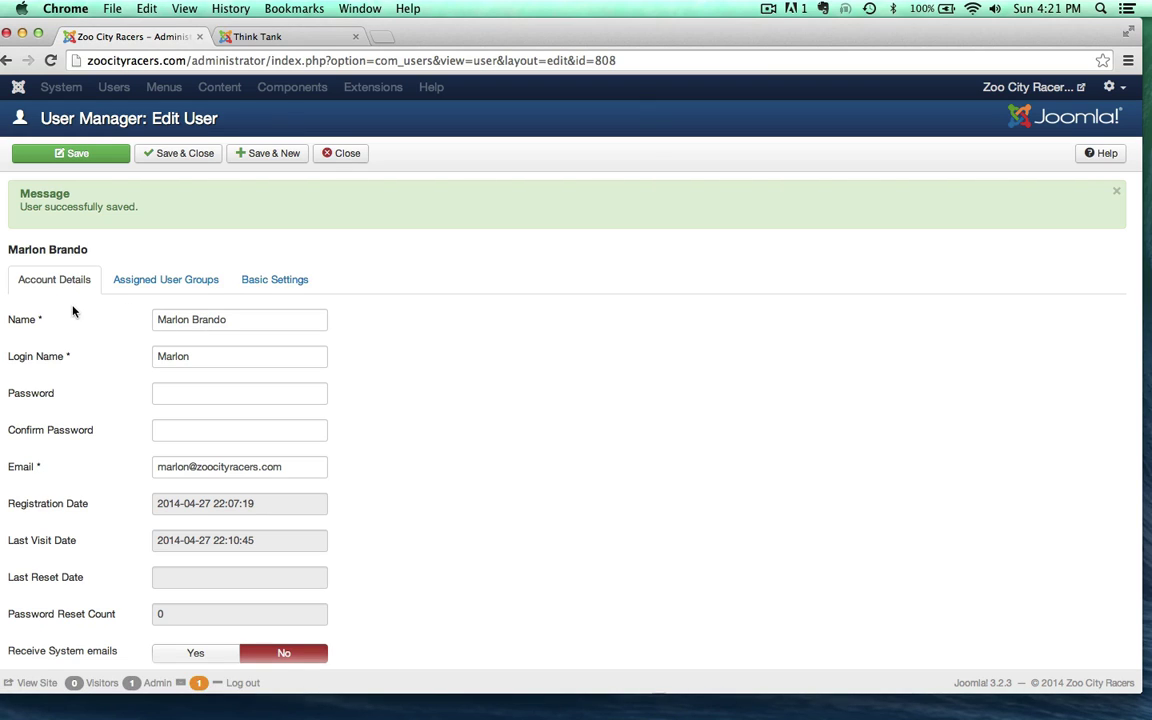
left_click(337, 153)
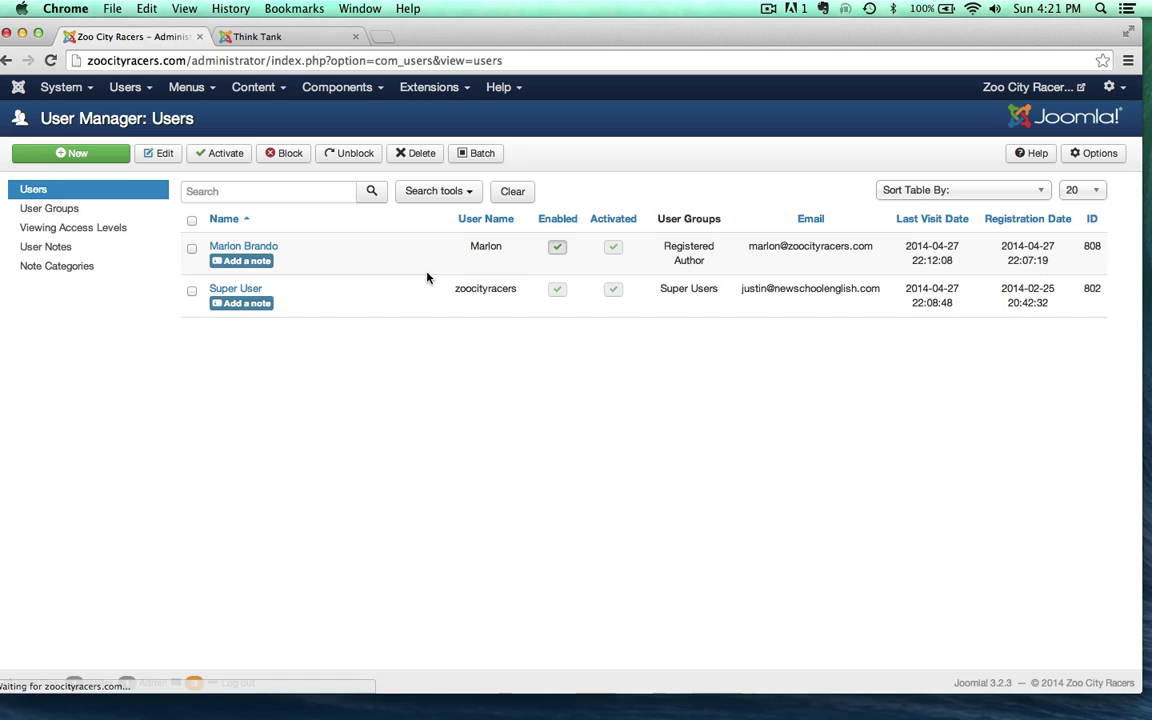
Step: Check the front-end Think Tank page, then return to the administrator
left_click(298, 36)
scroll(211, 485, "down", 3)
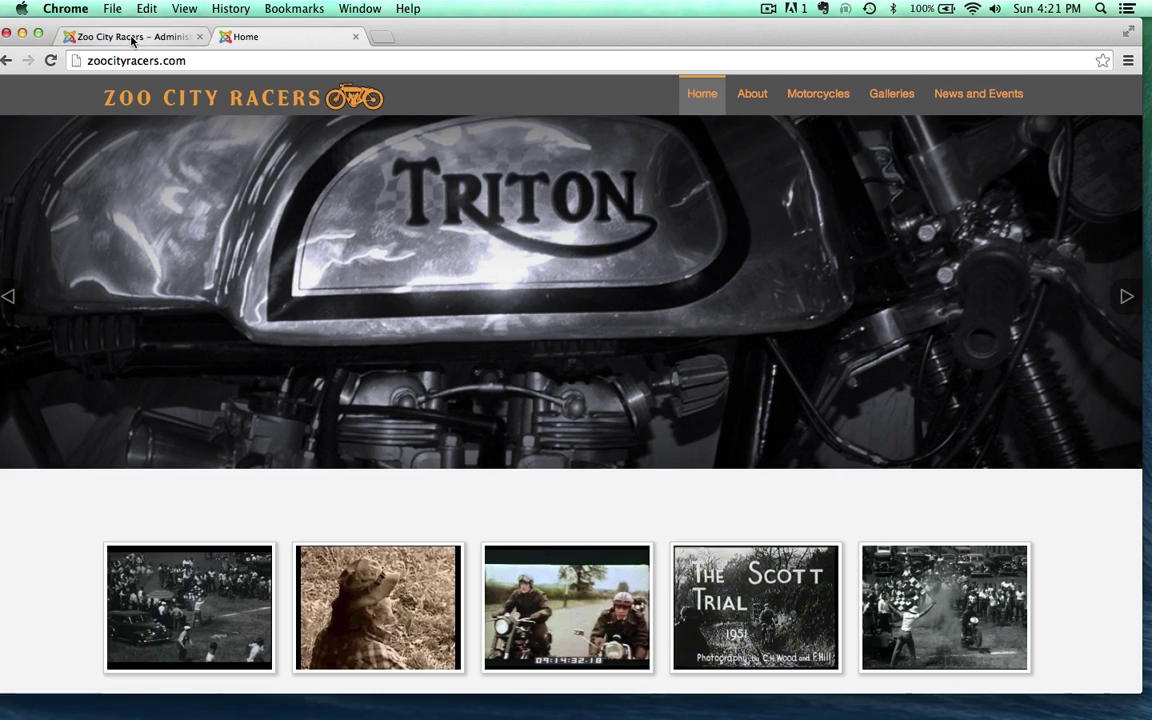
left_click(131, 38)
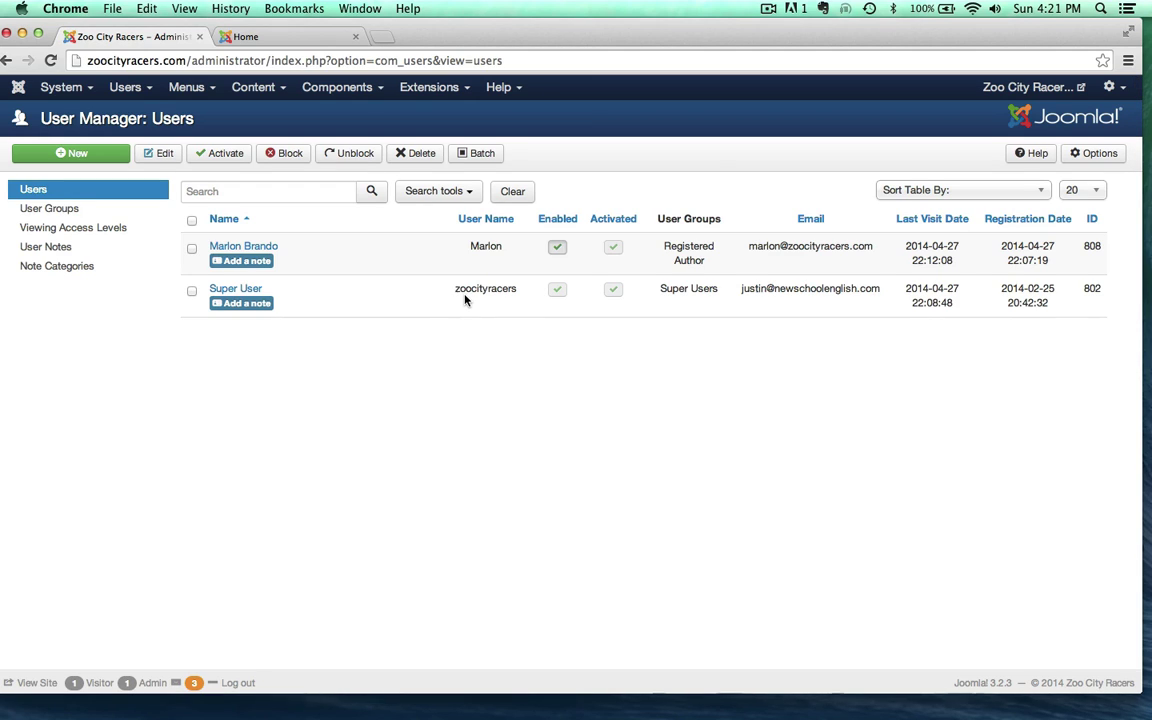
left_click(256, 90)
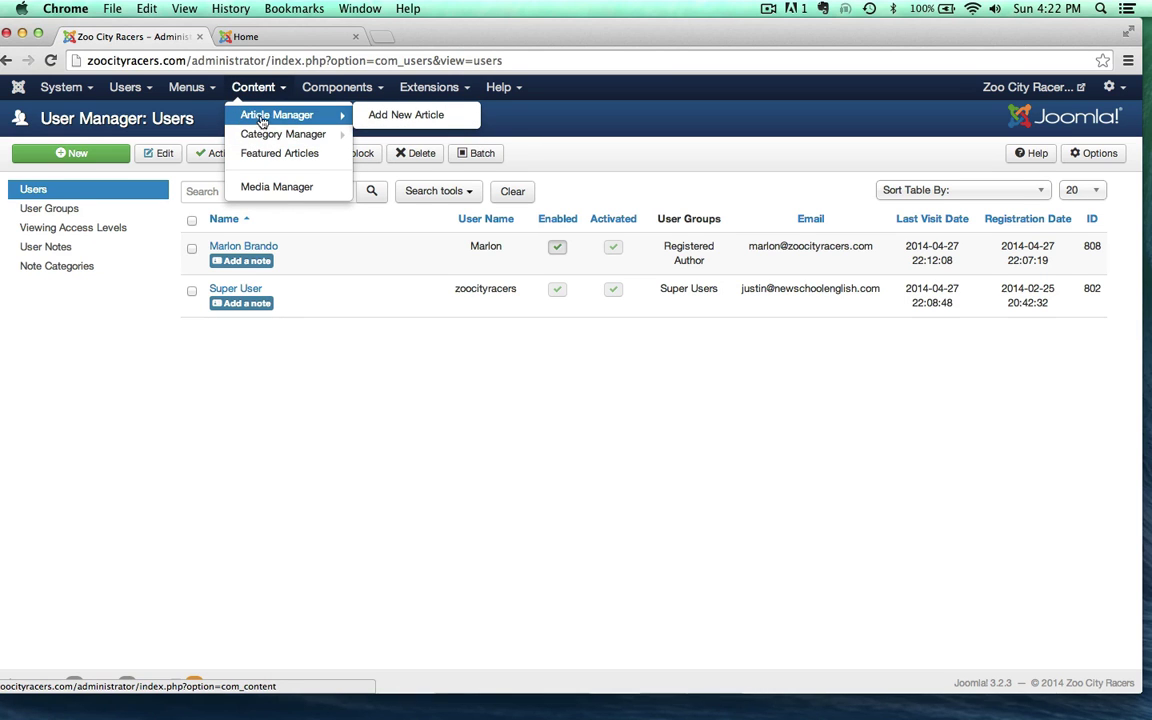
Step: Reload the Article Manager, publish Triumph Thunderbird, then switch to the public home page
left_click(256, 115)
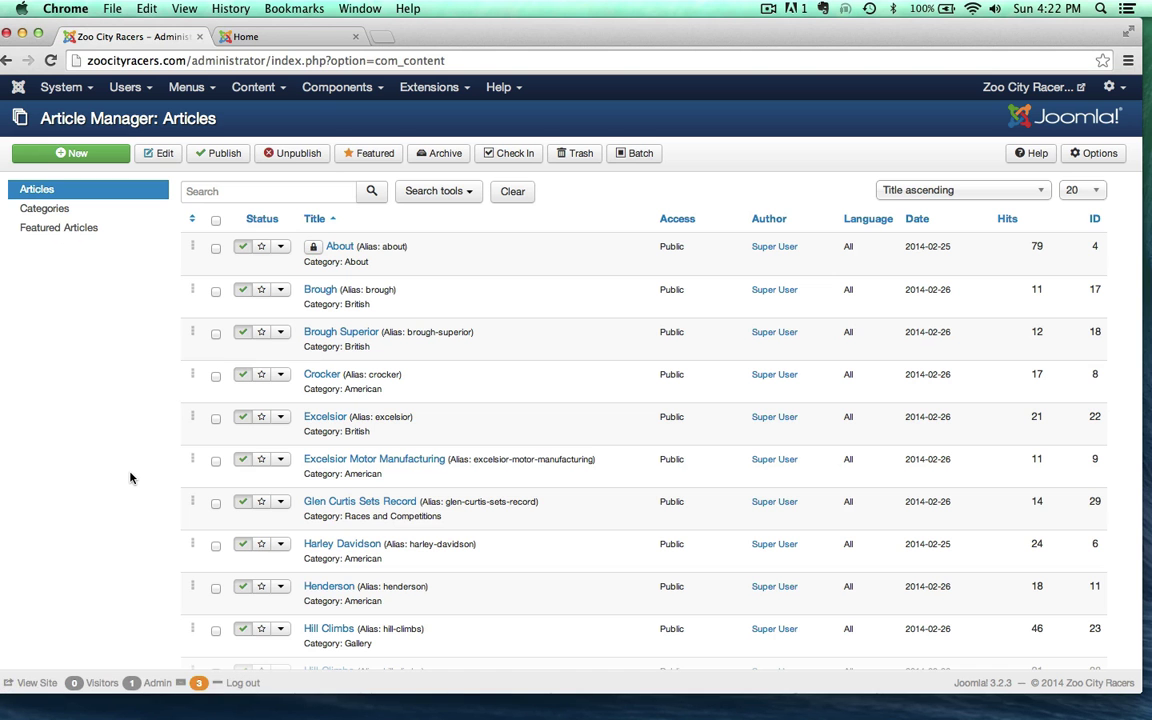
scroll(130, 478, "down", 1)
scroll(130, 478, "down", 10)
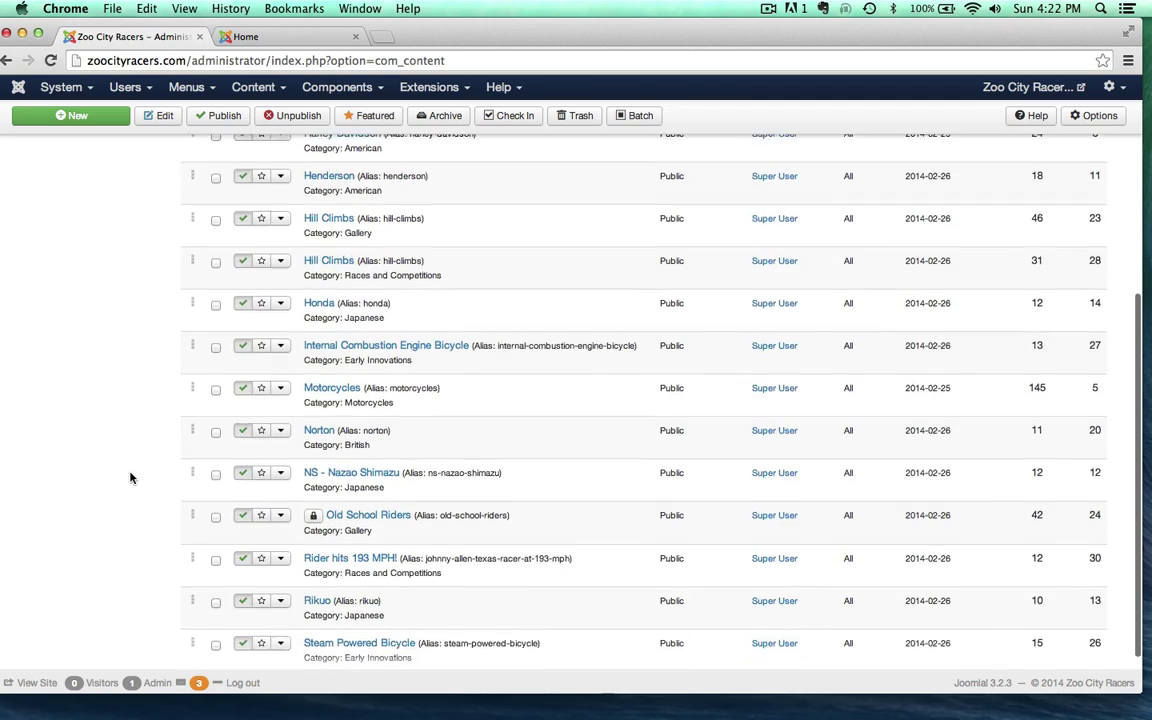
right_click(131, 476)
left_click(165, 505)
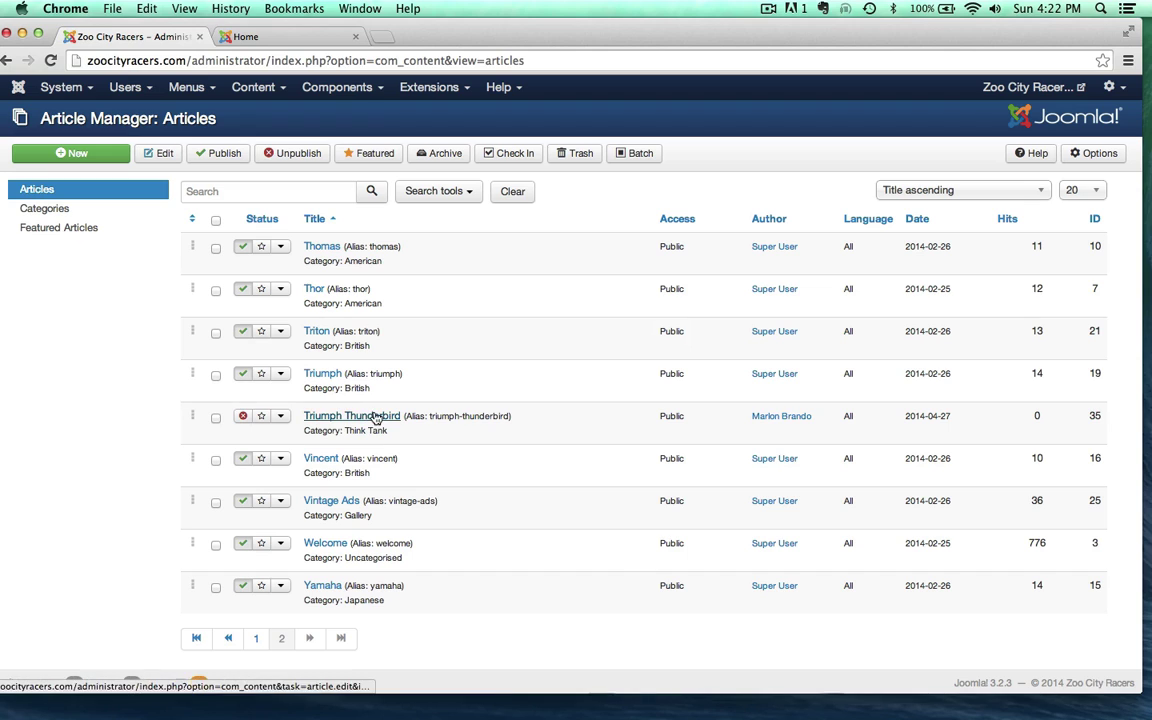
left_click(215, 418)
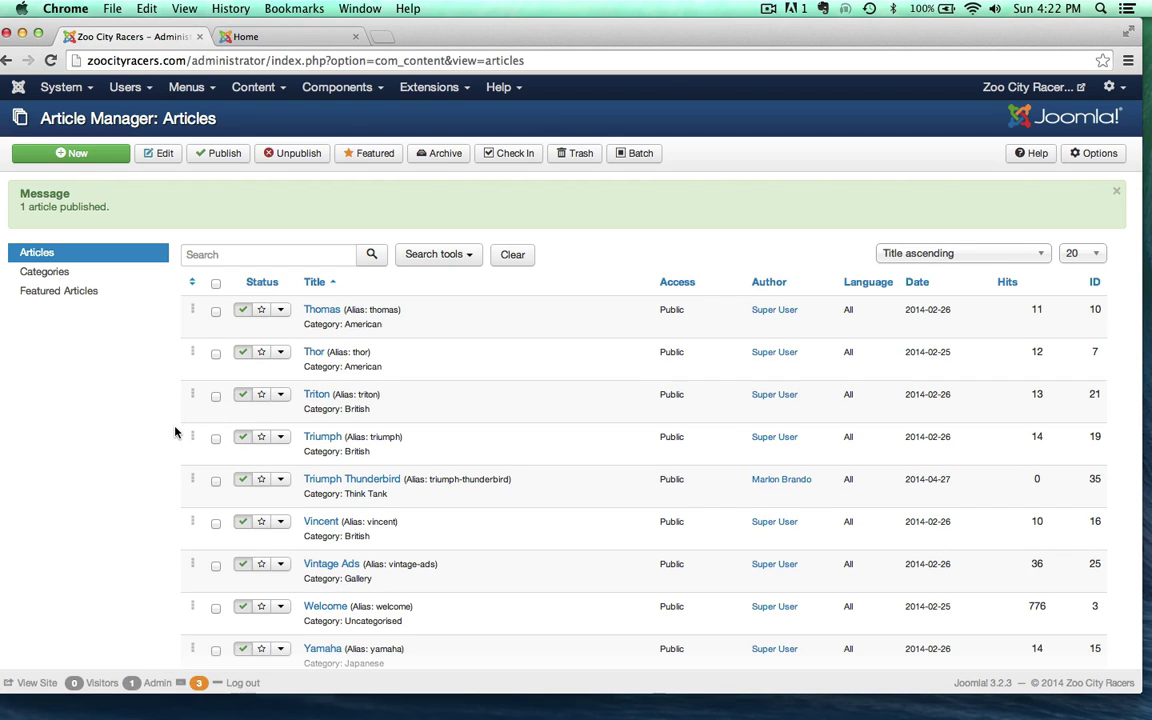
left_click(252, 38)
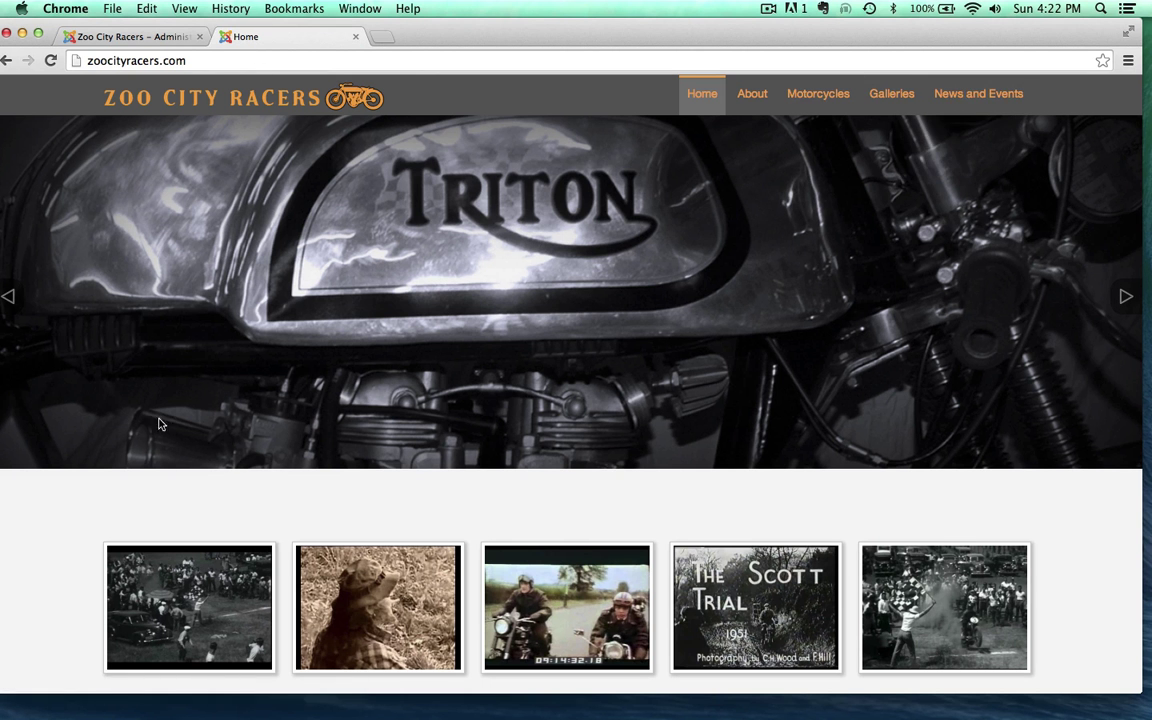
Step: Enter the author's user name and password in the front-end Login Form
scroll(158, 424, "down", 5)
left_click(110, 505)
type("Marlo")
left_click(113, 537)
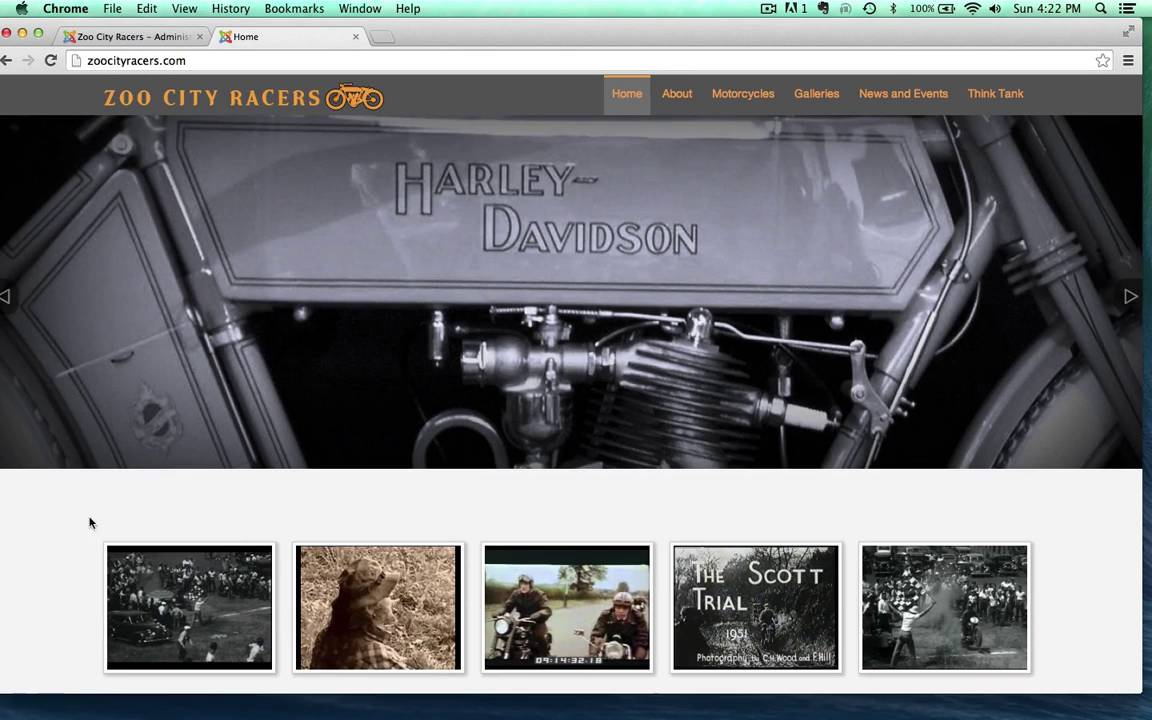
Step: Open the Think Tank page and scroll through the published Triumph Thunderbird article
left_click(995, 93)
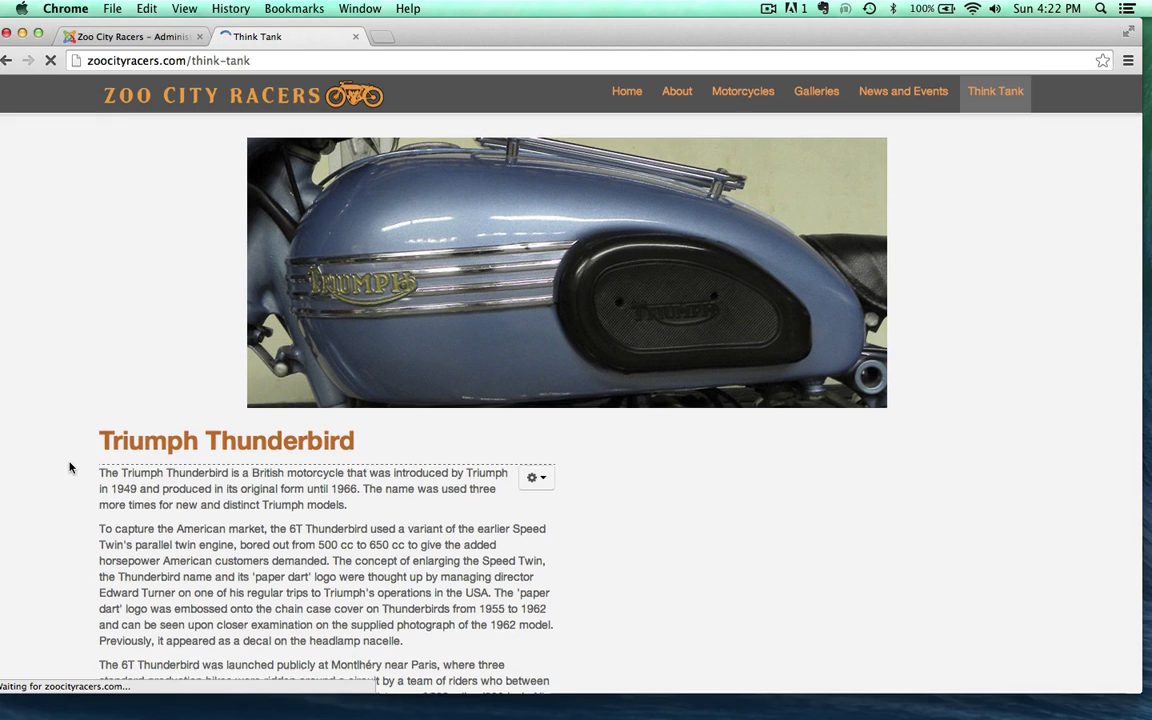
scroll(70, 467, "down", 5)
scroll(70, 467, "down", 3)
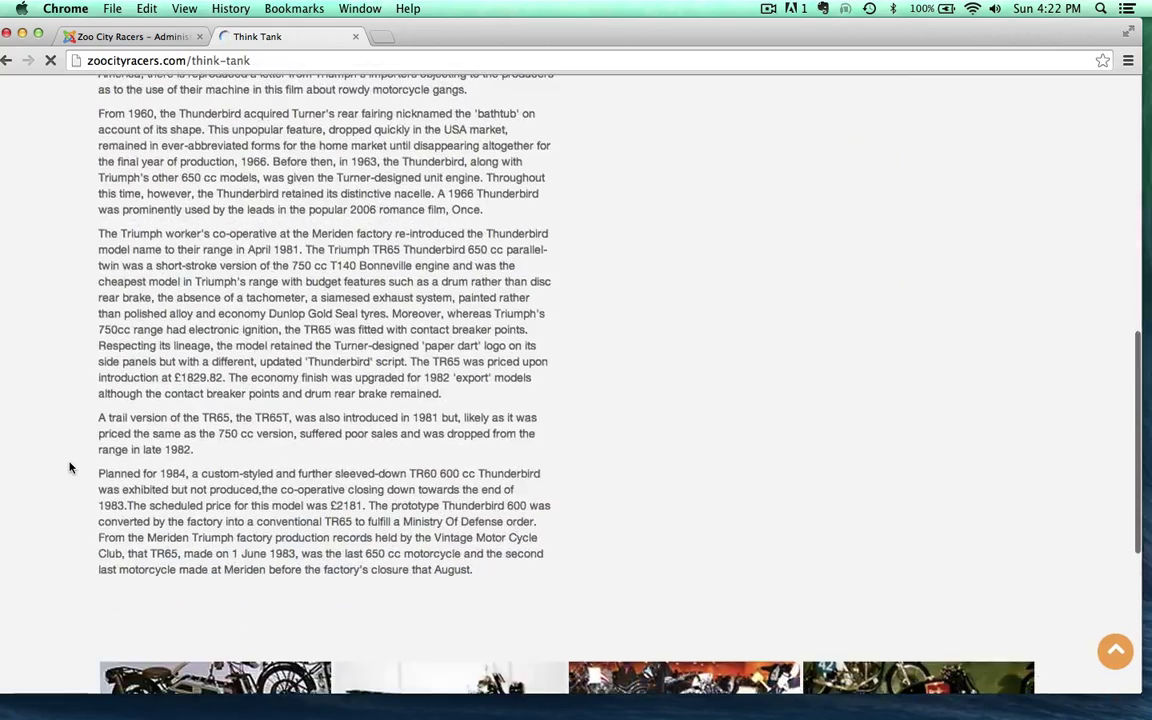
scroll(70, 467, "up", 6)
scroll(70, 467, "up", 1)
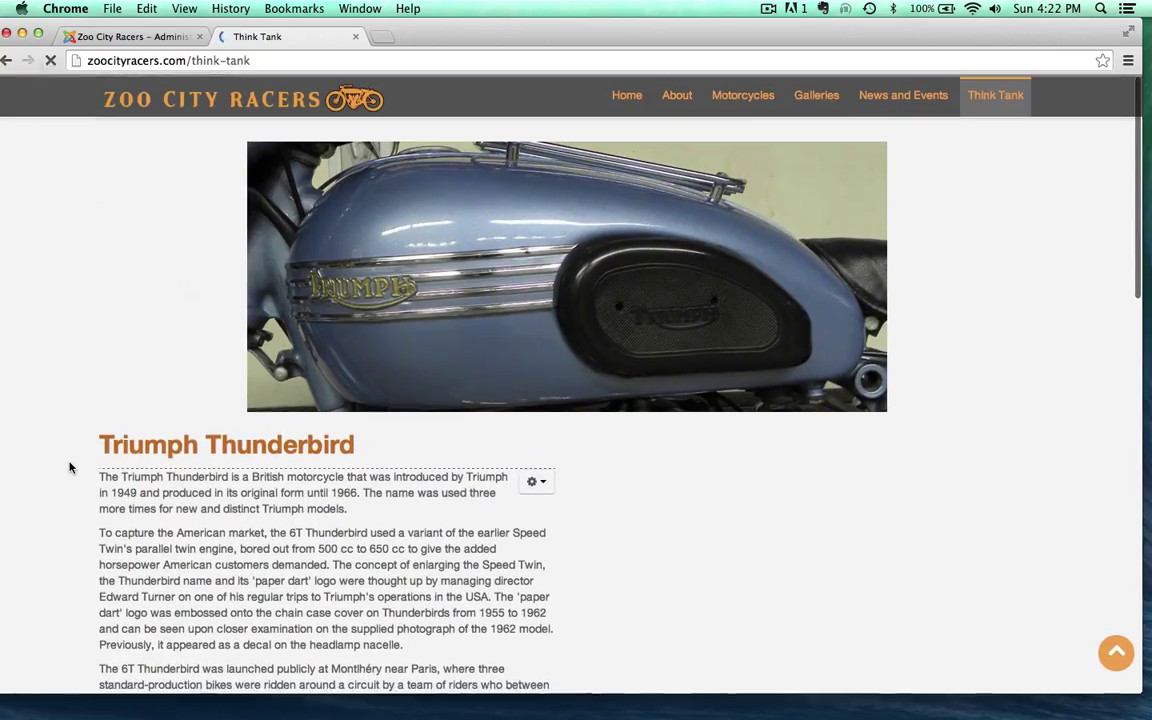
scroll(70, 467, "down", 1)
scroll(70, 467, "down", 9)
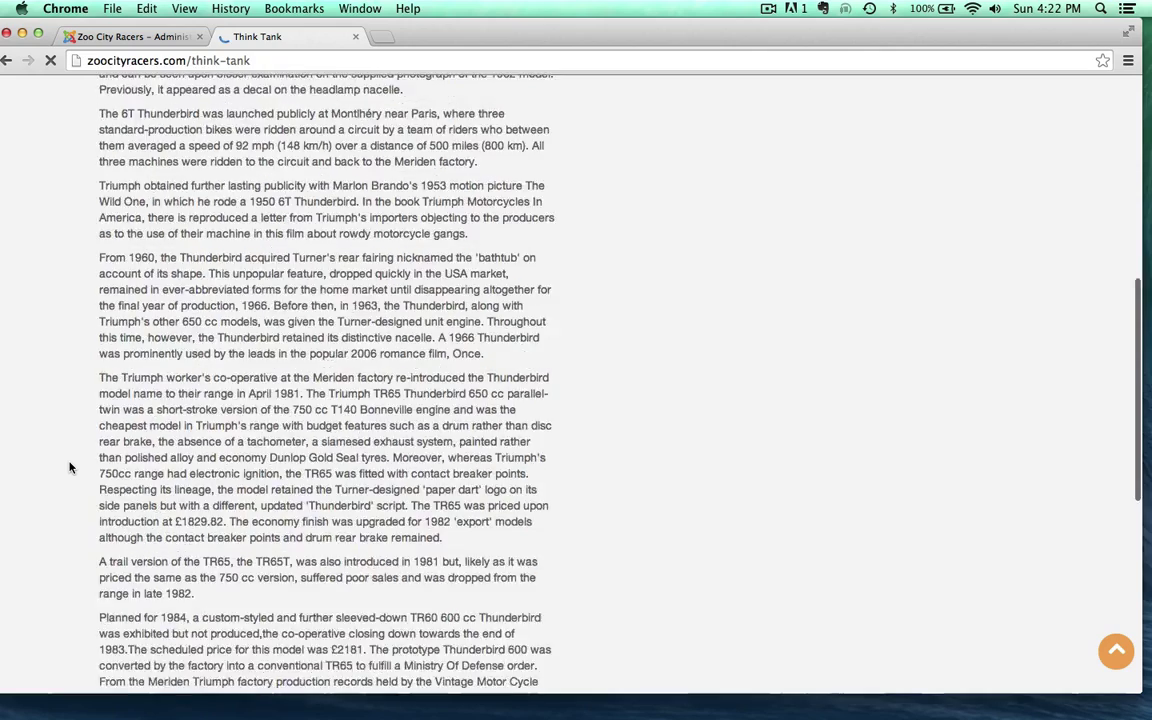
scroll(70, 467, "up", 9)
scroll(70, 467, "up", 1)
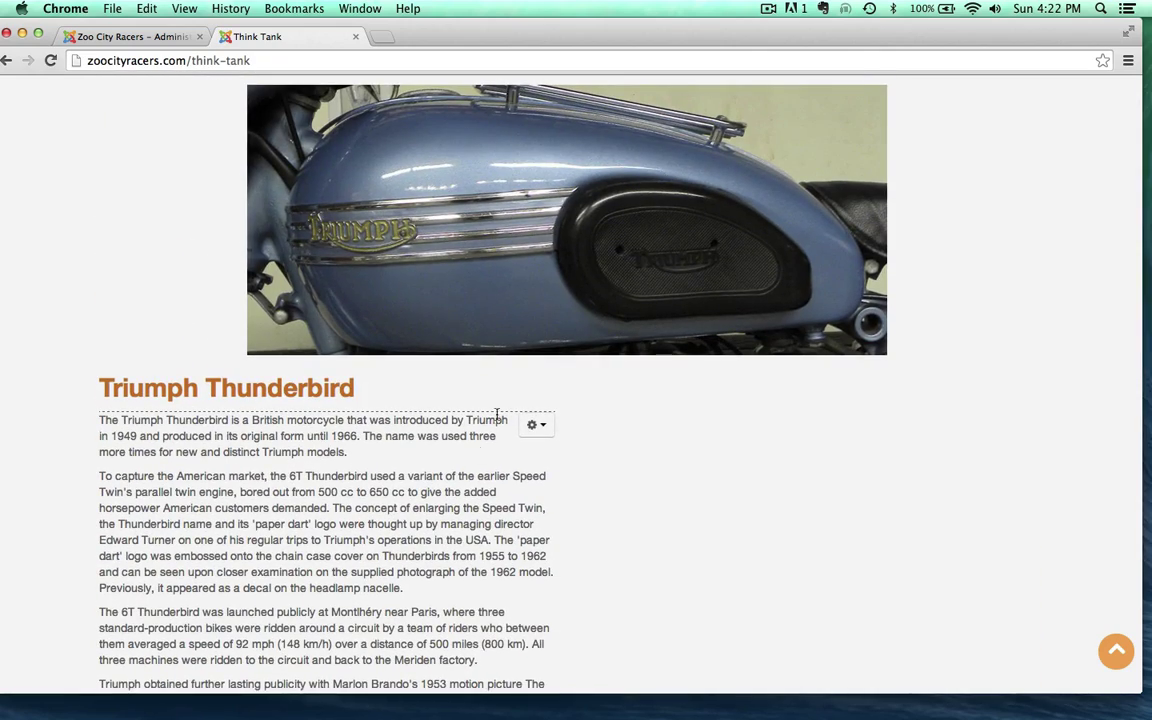
left_click(546, 425)
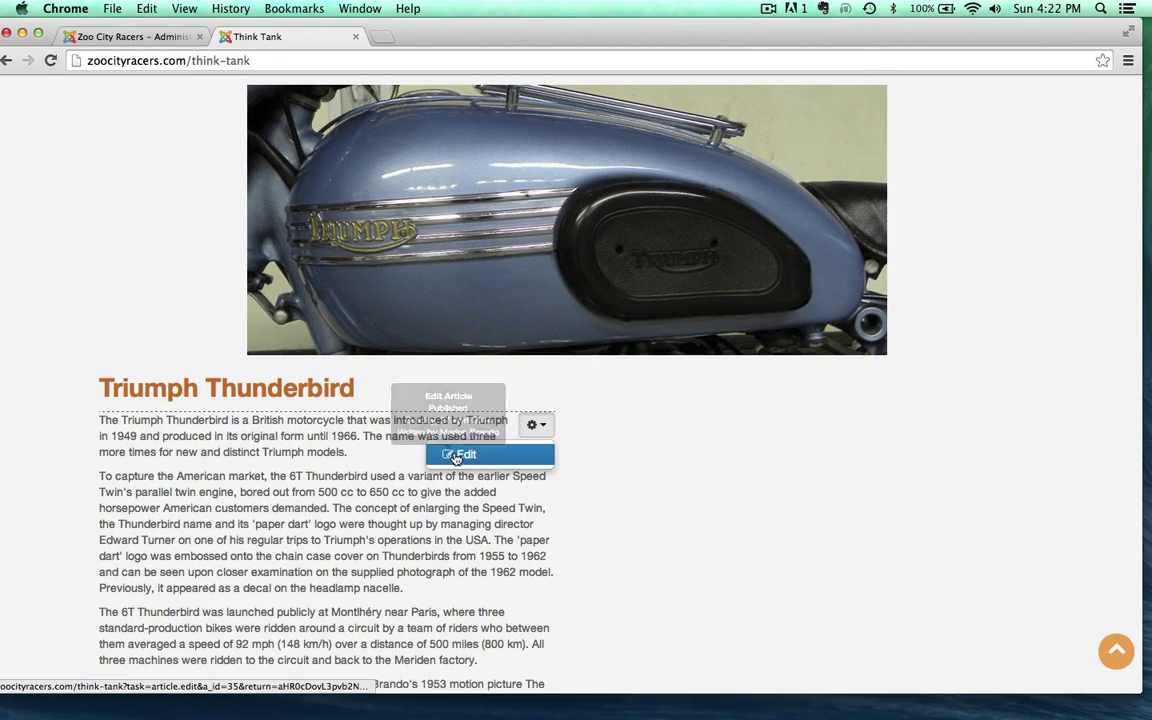
Step: Open Triumph Thunderbird in the front-end editor, undoing an accidental paragraph split
left_click(530, 455)
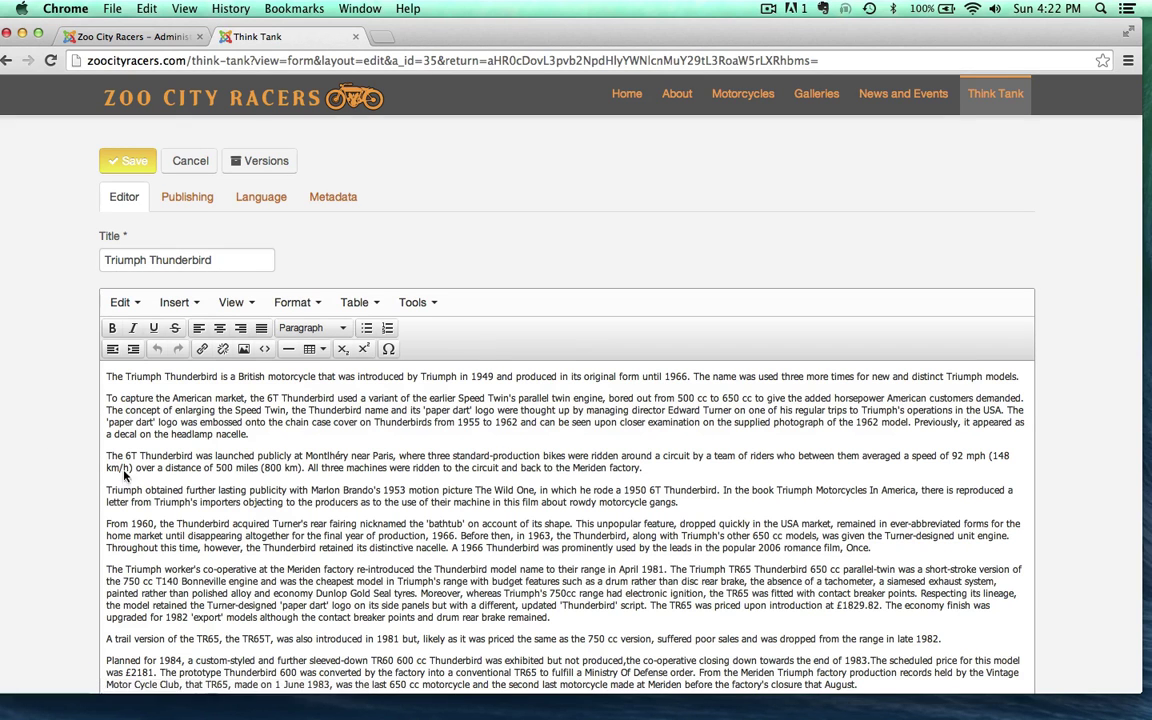
left_click(256, 422)
key("Return")
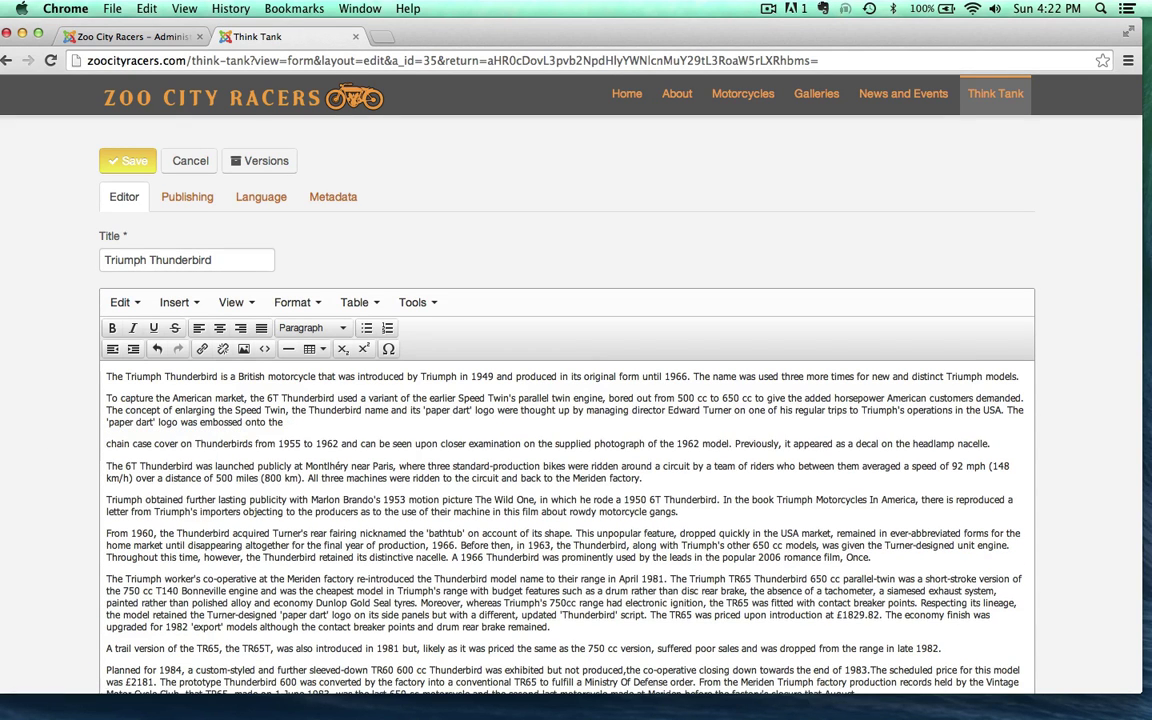
key("BackSpace")
Step: Insert a Read More break after the 'headlamp nacelle.' second paragraph
left_click(250, 434)
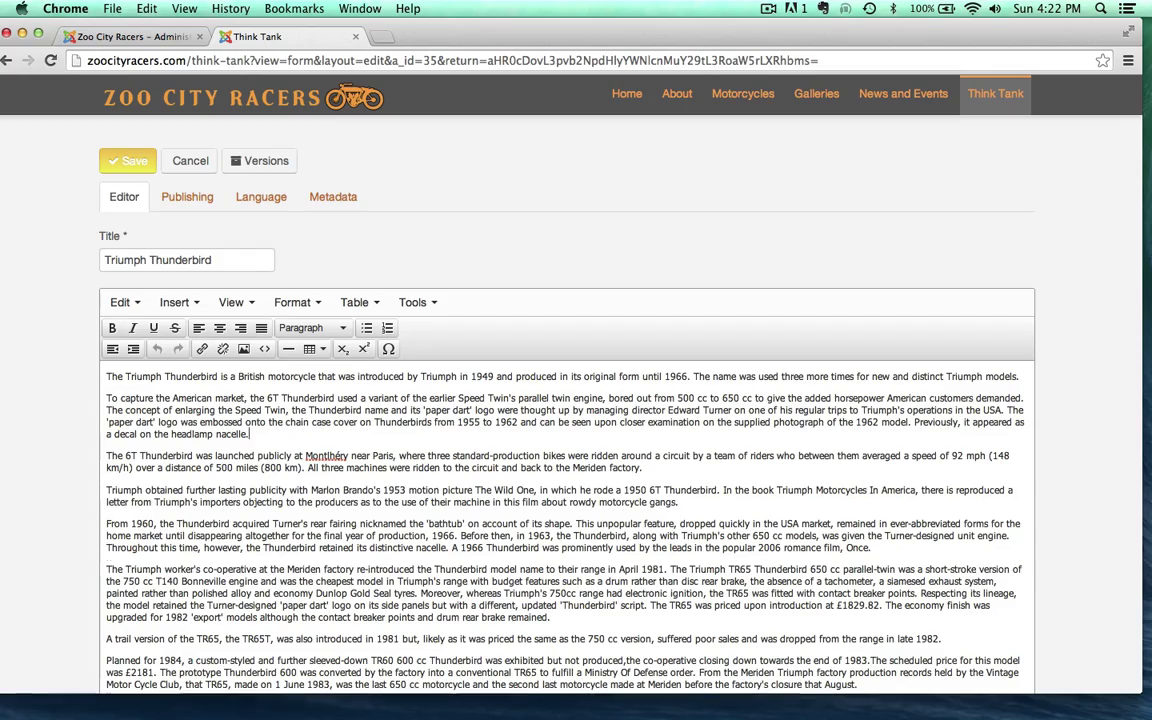
key("Return")
scroll(15, 318, "down", 5)
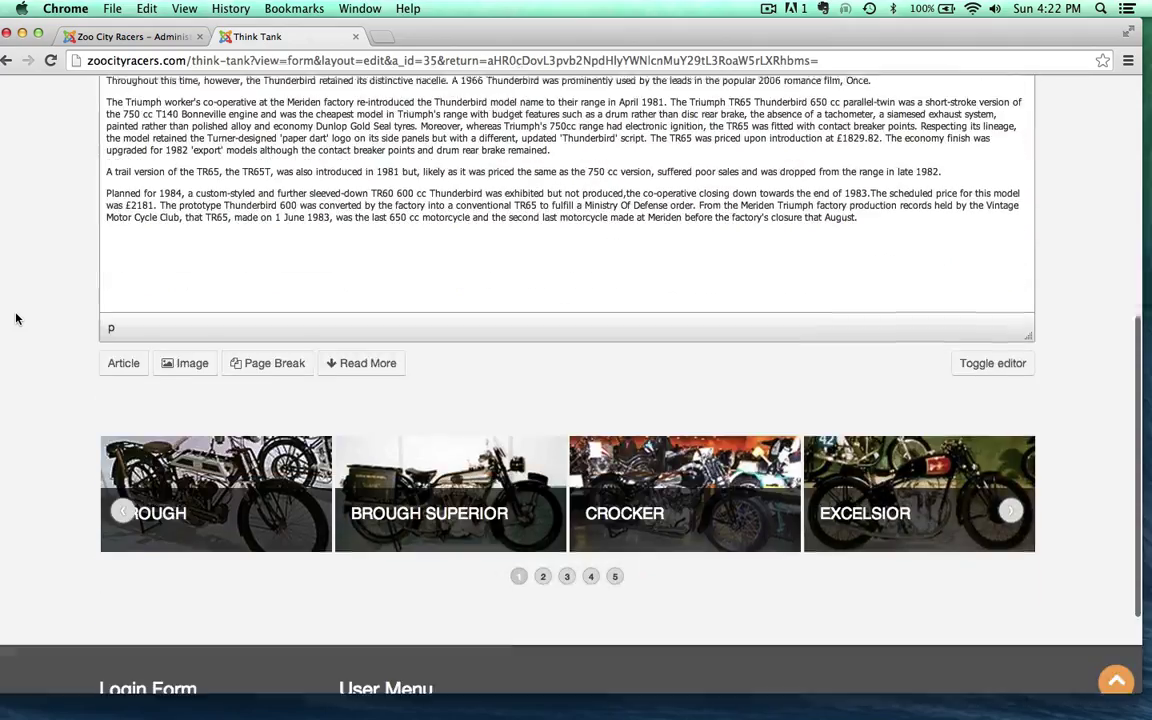
left_click(361, 355)
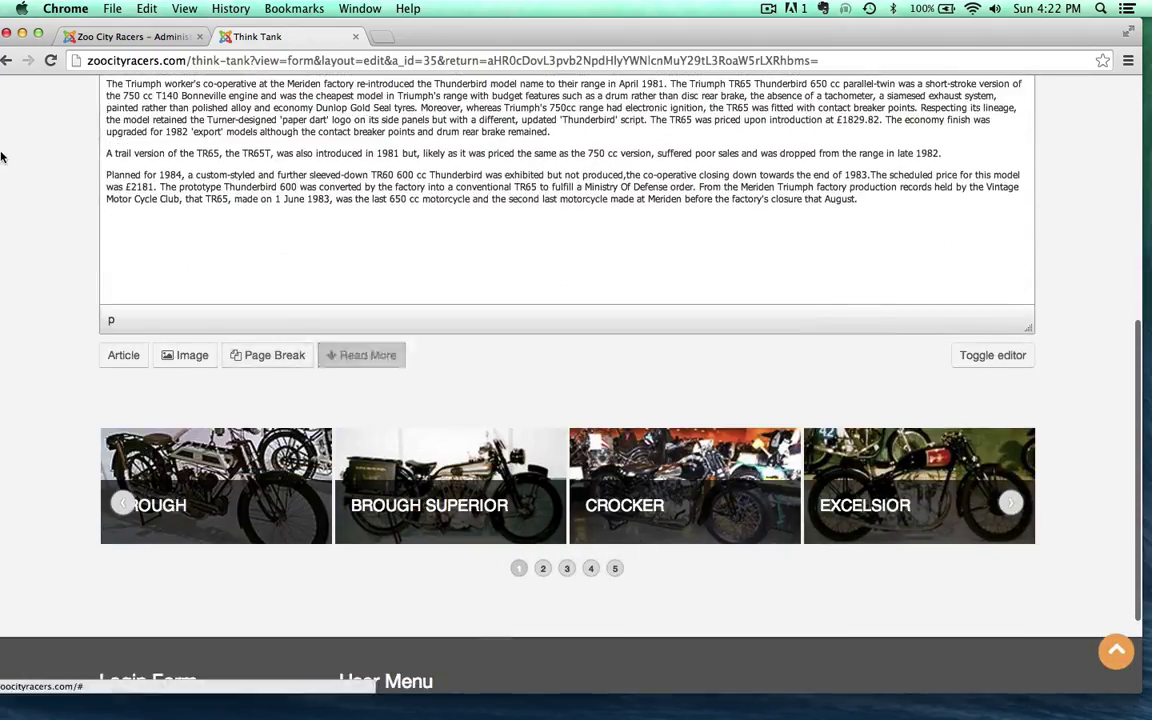
scroll(2, 157, "up", 5)
scroll(114, 477, "up", 2)
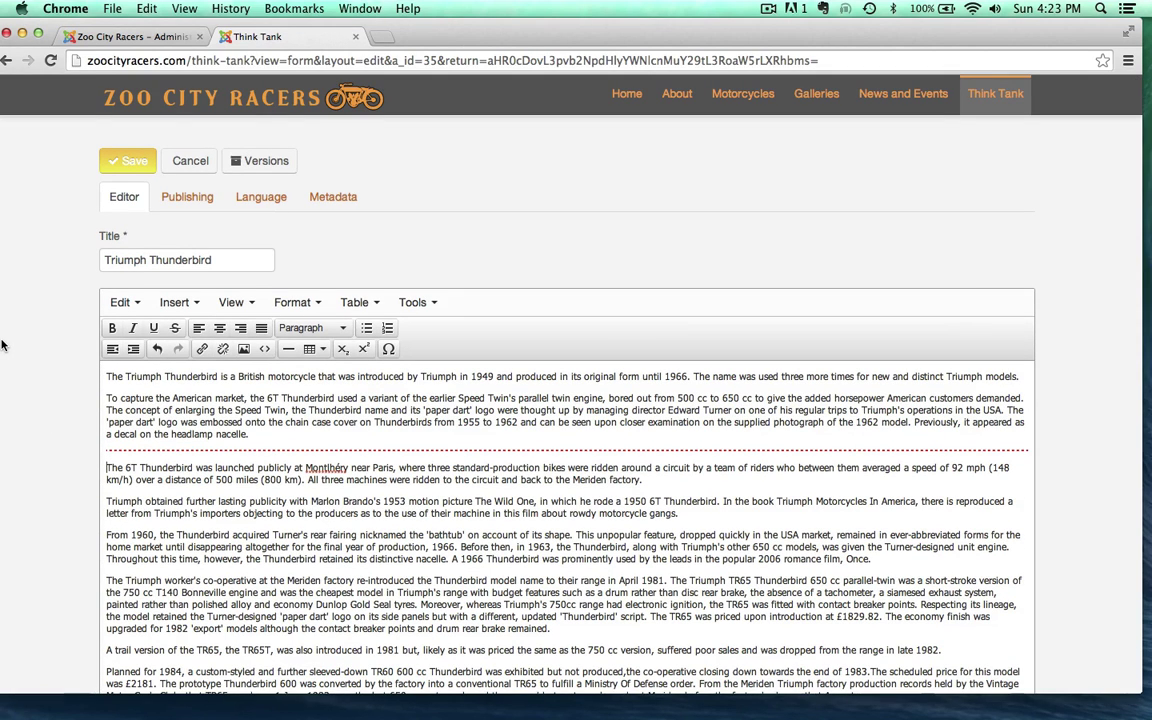
scroll(587, 581, "down", 15)
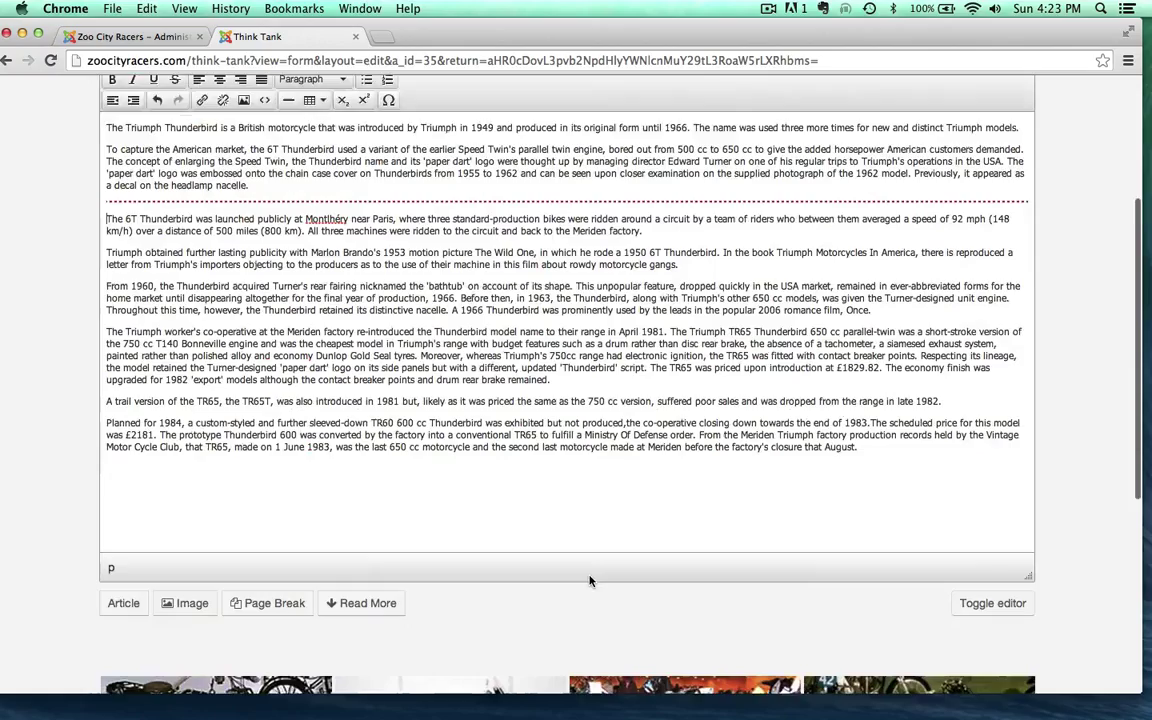
scroll(407, 397, "up", 15)
scroll(407, 397, "down", 1)
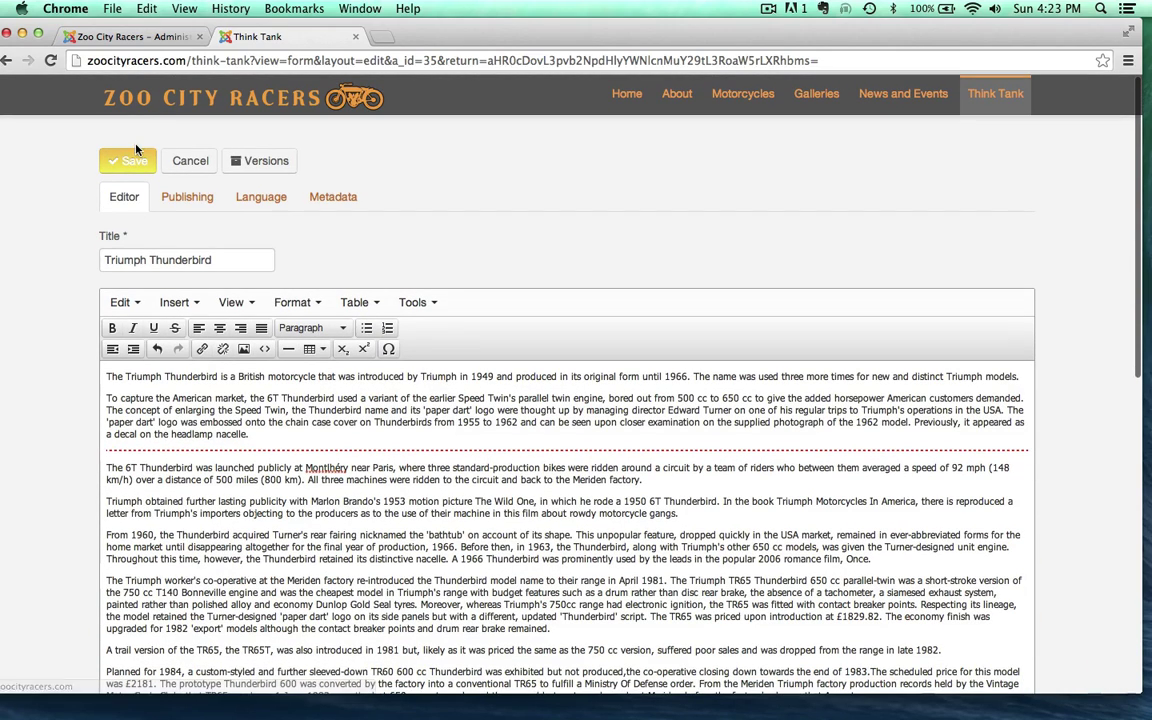
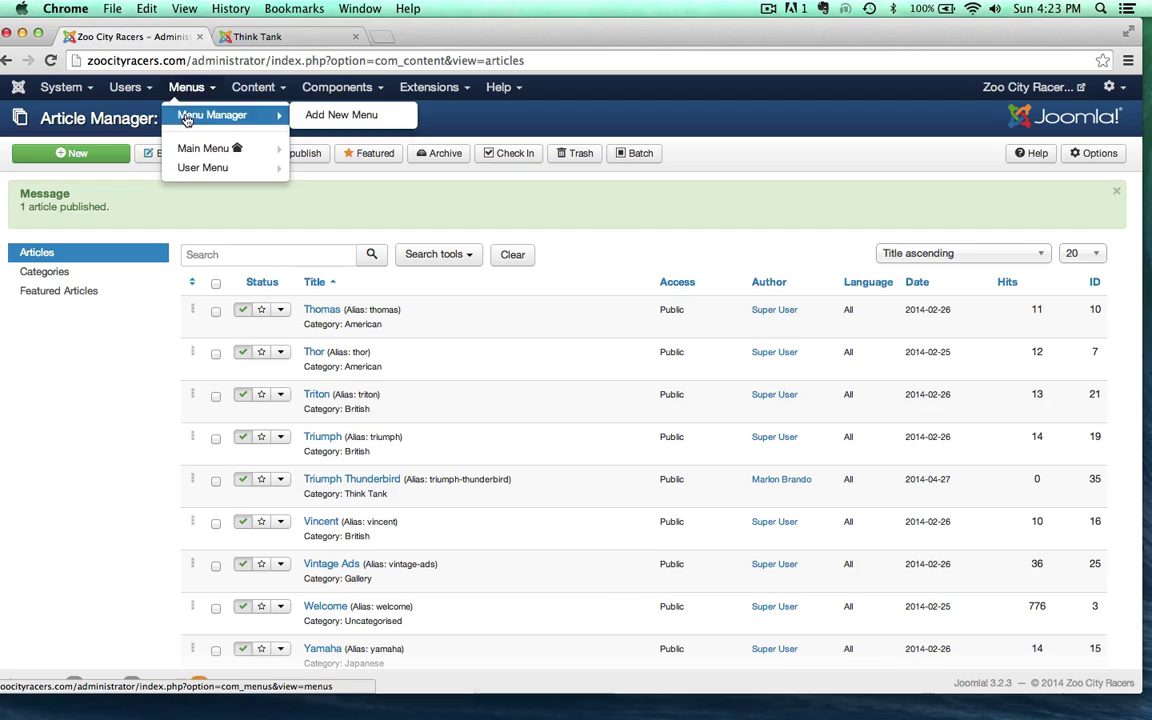
Step: In User Manager Options, set Allow User Registration to Yes and save
left_click(133, 118)
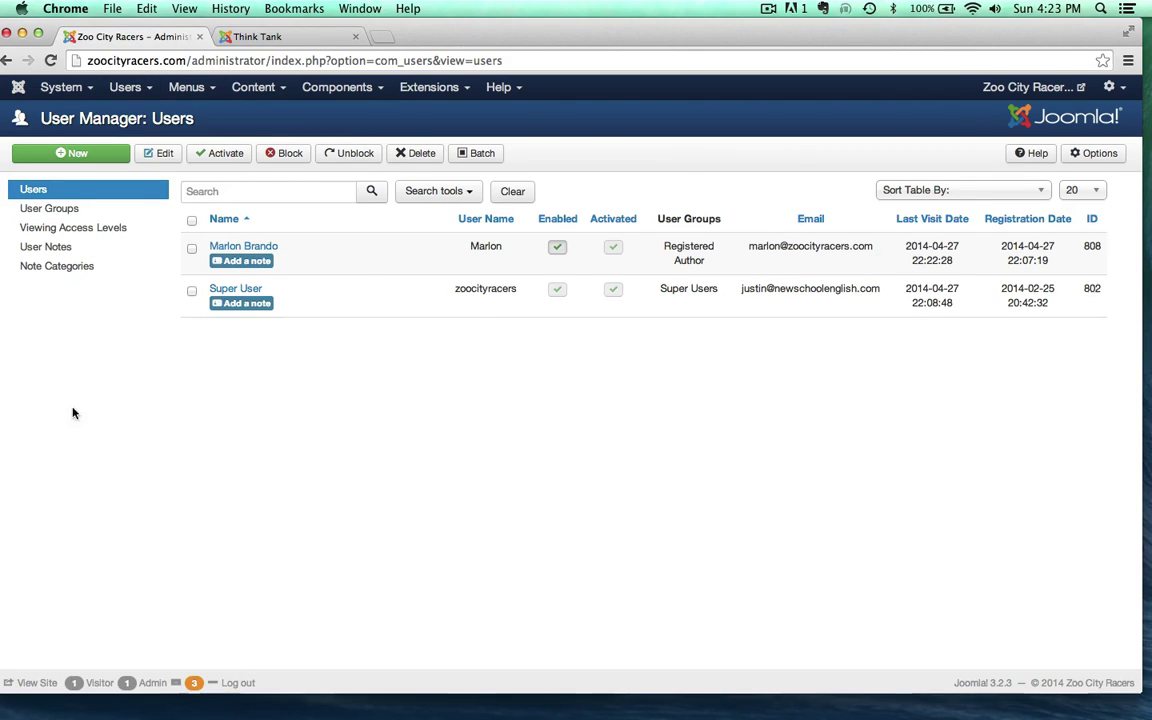
left_click(1099, 153)
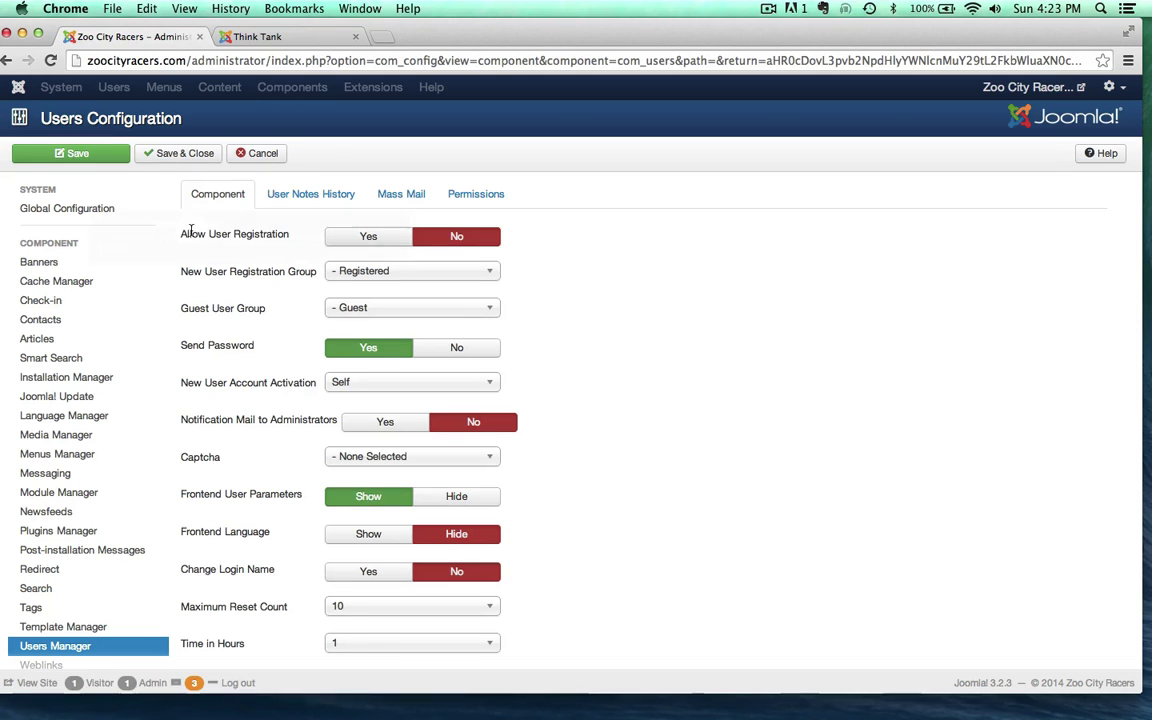
left_click(371, 235)
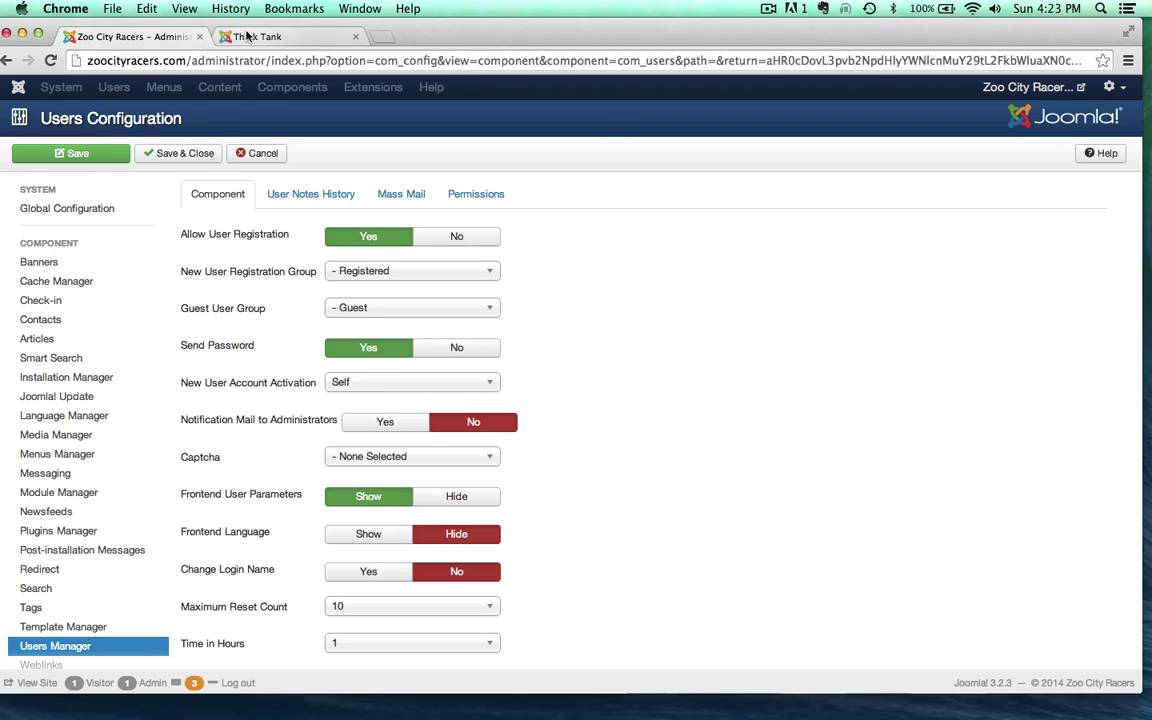
left_click(76, 153)
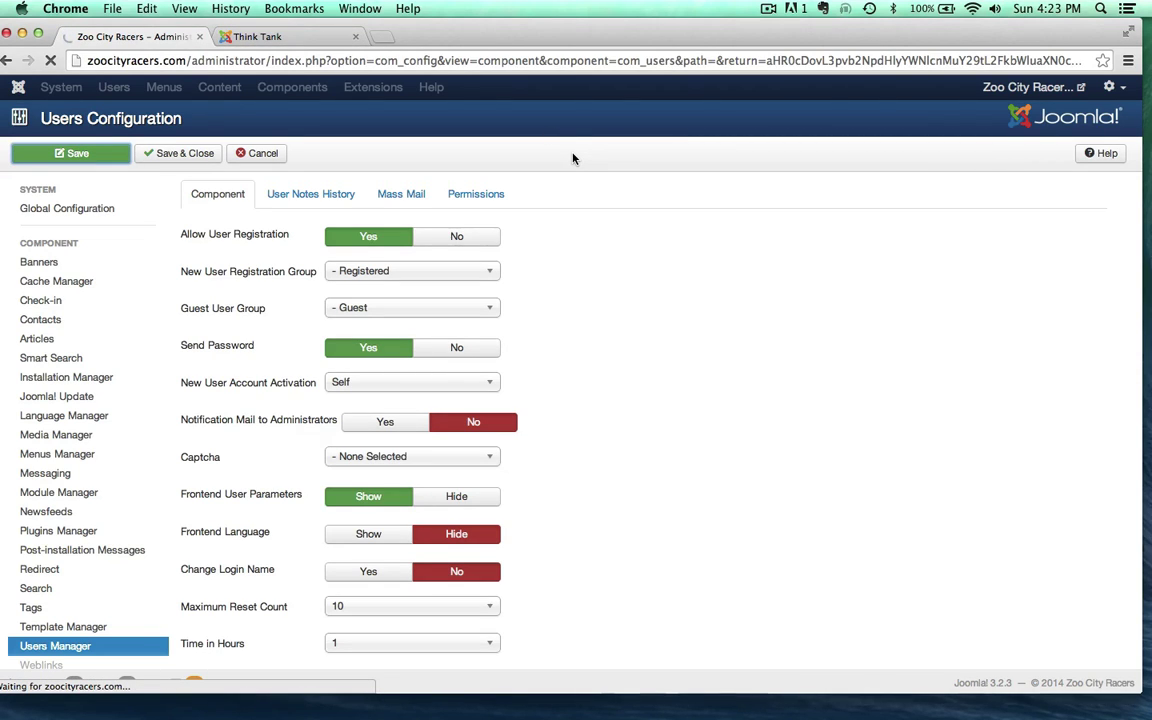
left_click(250, 36)
Step: Log out of the Think Tank front end and go to Create an account
scroll(147, 408, "down", 5)
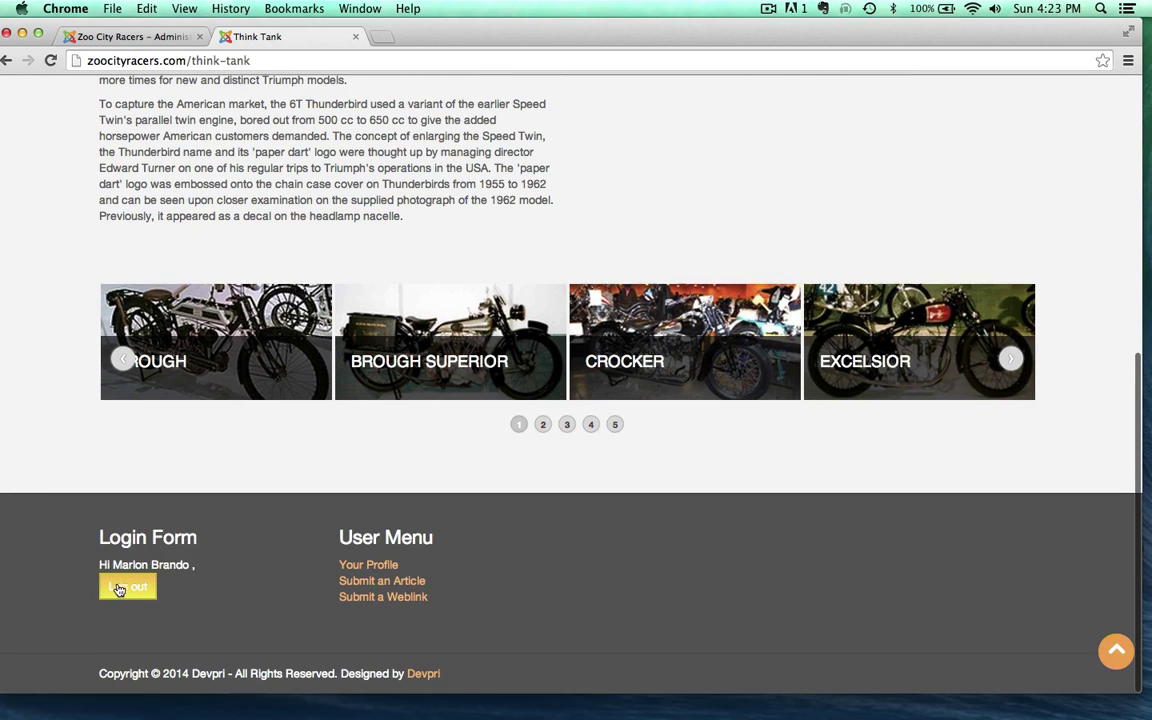
left_click(127, 583)
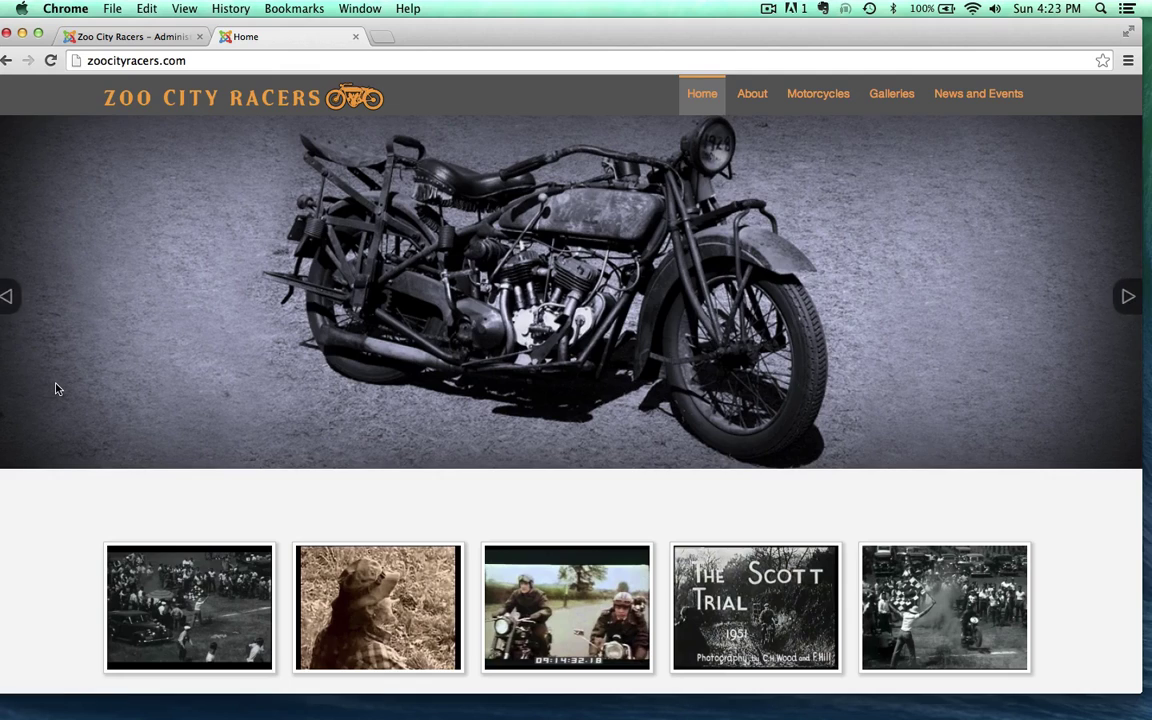
scroll(57, 389, "down", 5)
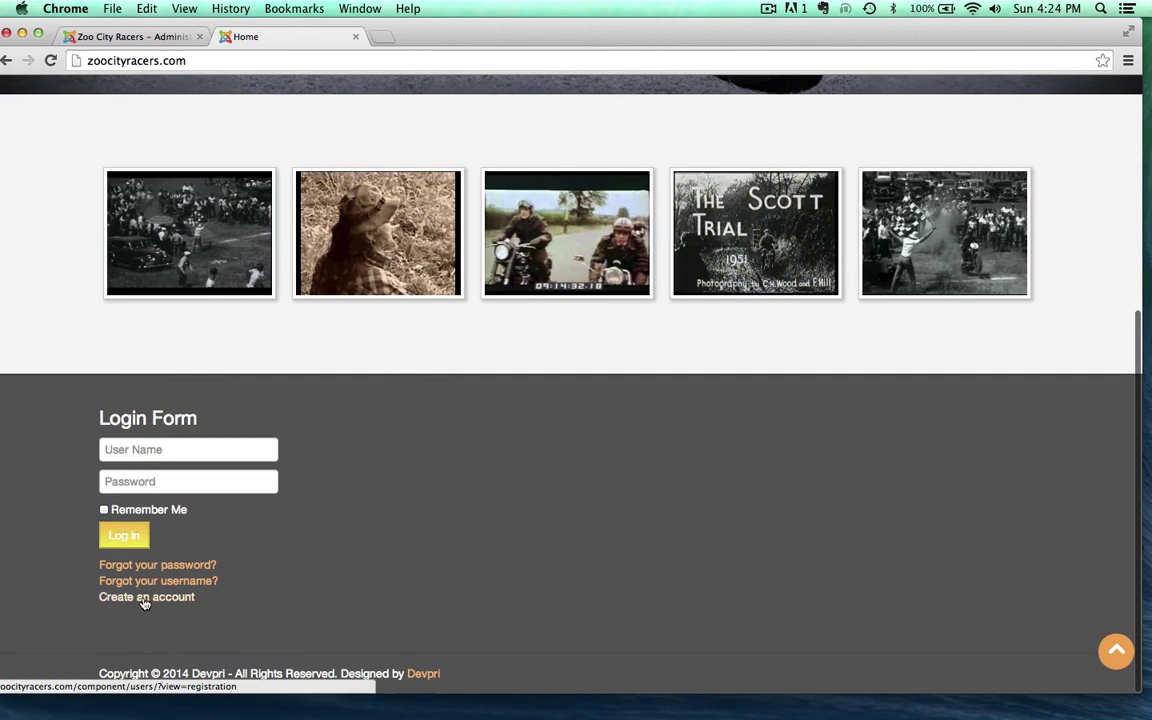
left_click(148, 597)
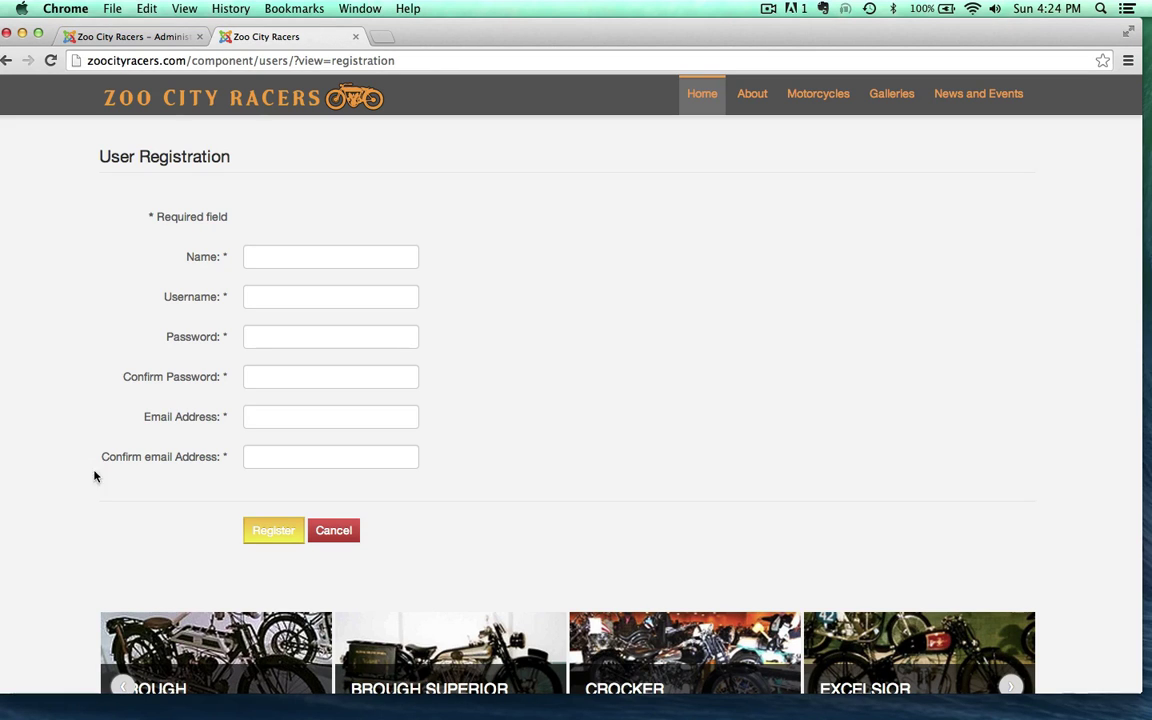
Step: Review the empty User Registration form, then return to the admin Users Configuration
scroll(95, 518, "down", 1)
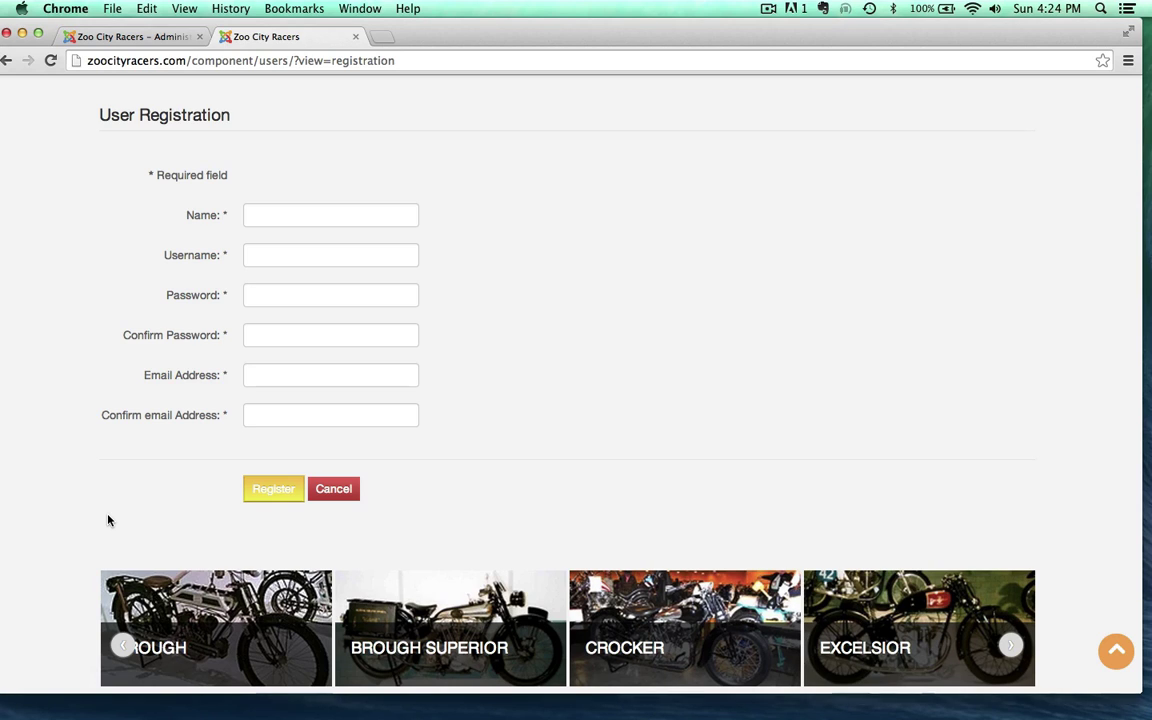
scroll(113, 523, "up", 1)
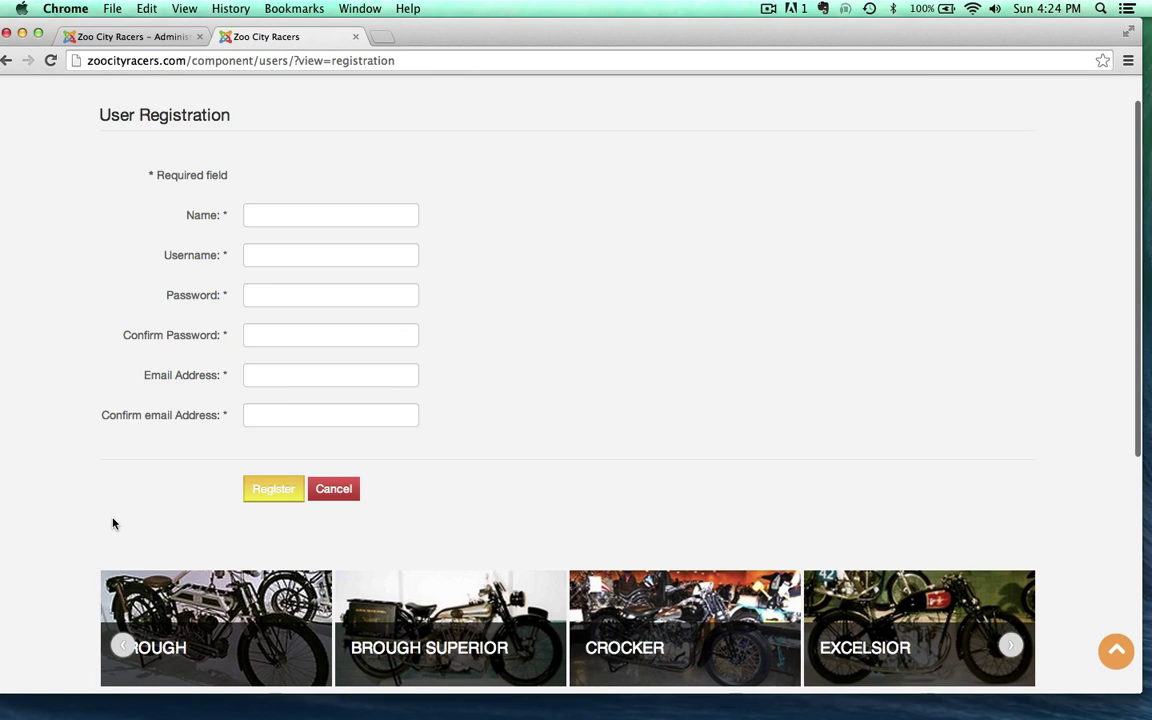
scroll(113, 523, "up", 2)
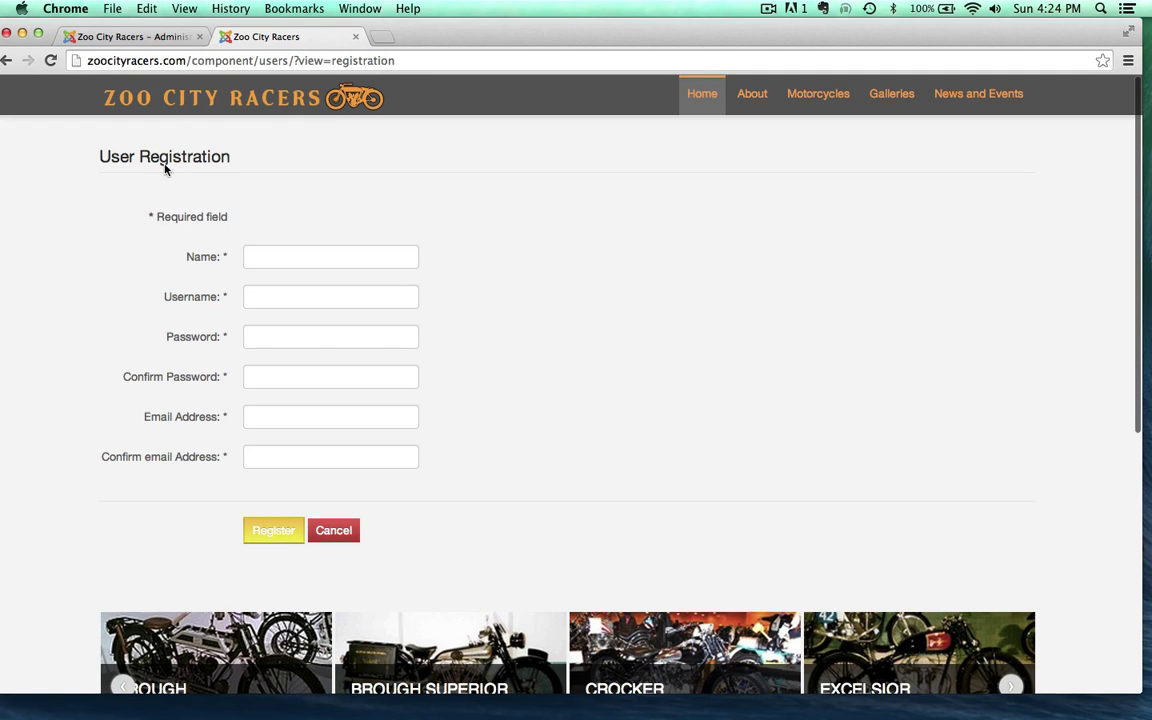
left_click(156, 39)
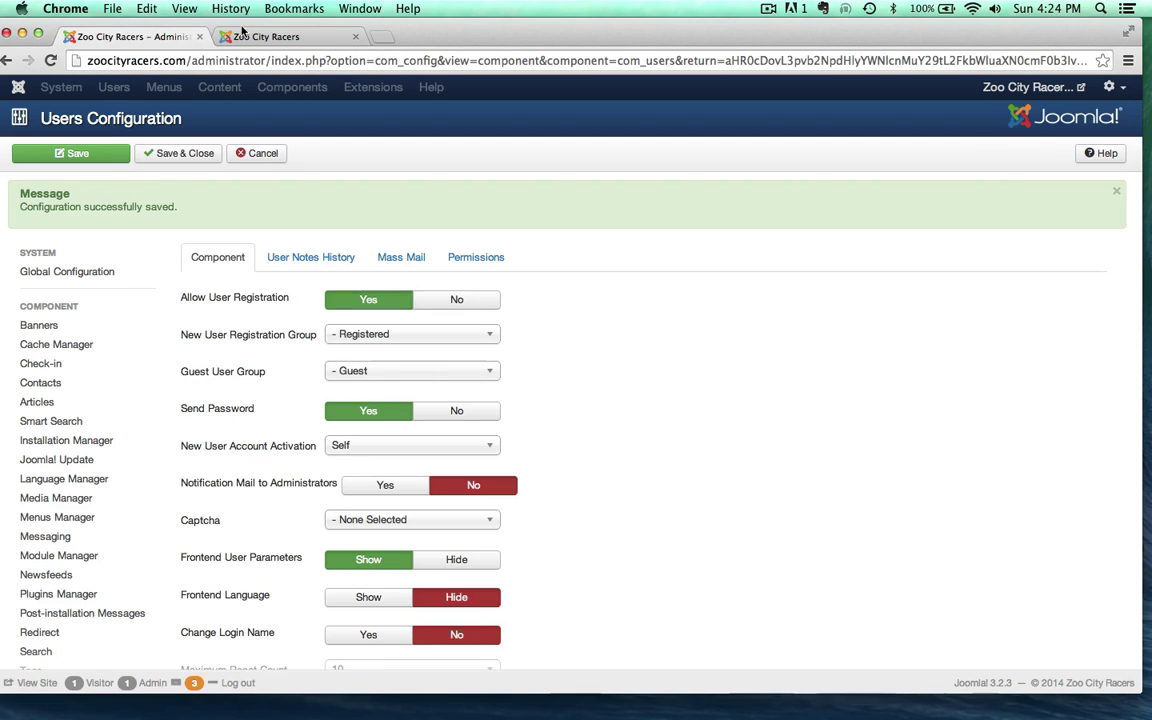
left_click(264, 37)
Step: Go to the Zoo City Racers home page, then return to the admin tab
left_click(716, 100)
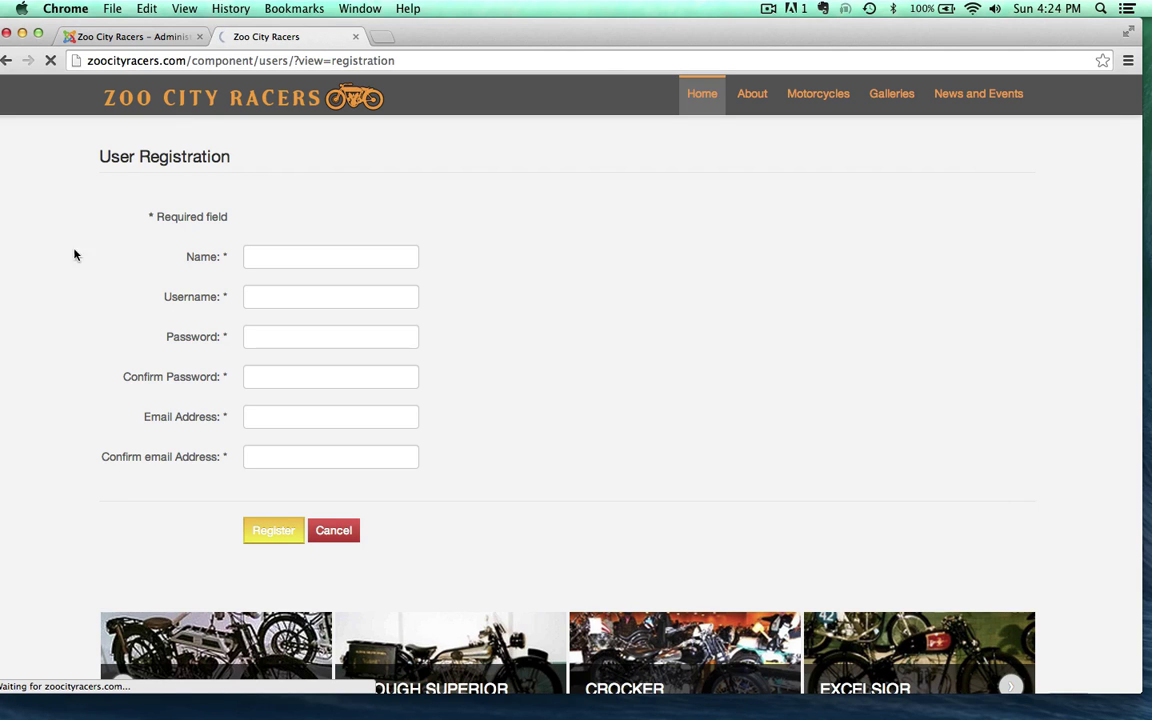
scroll(63, 285, "down", 5)
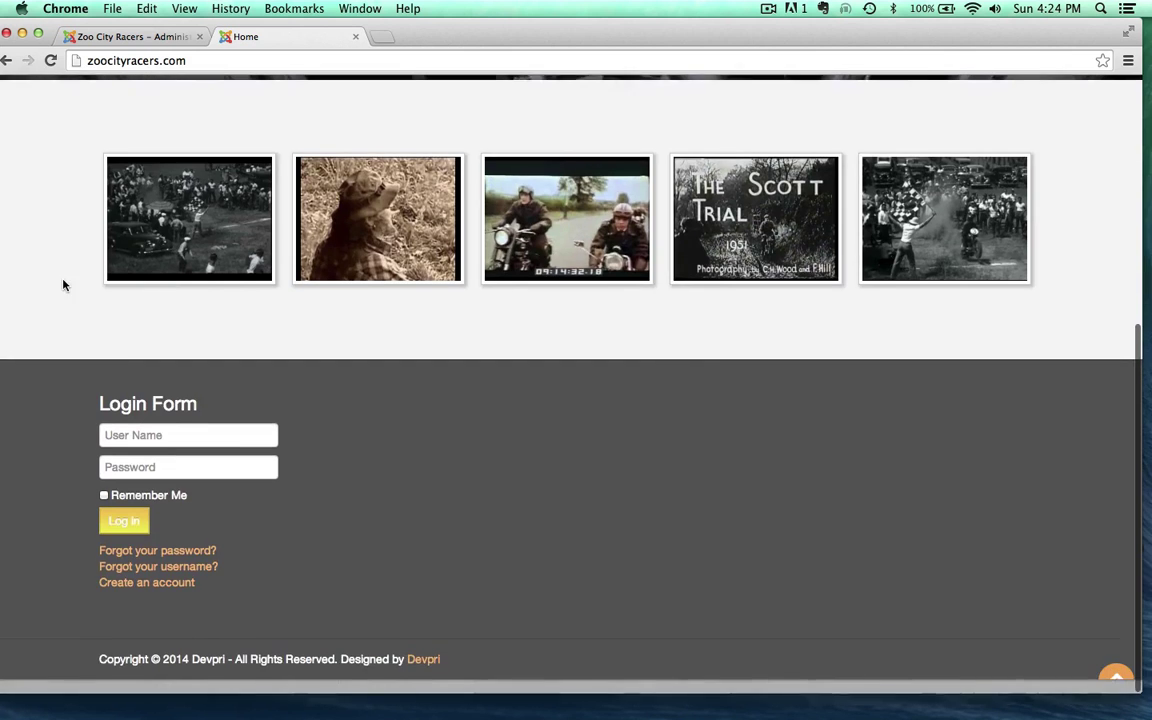
left_click(130, 37)
Step: Set Allow User Registration to No, save, and view the site's Login Form
left_click(447, 300)
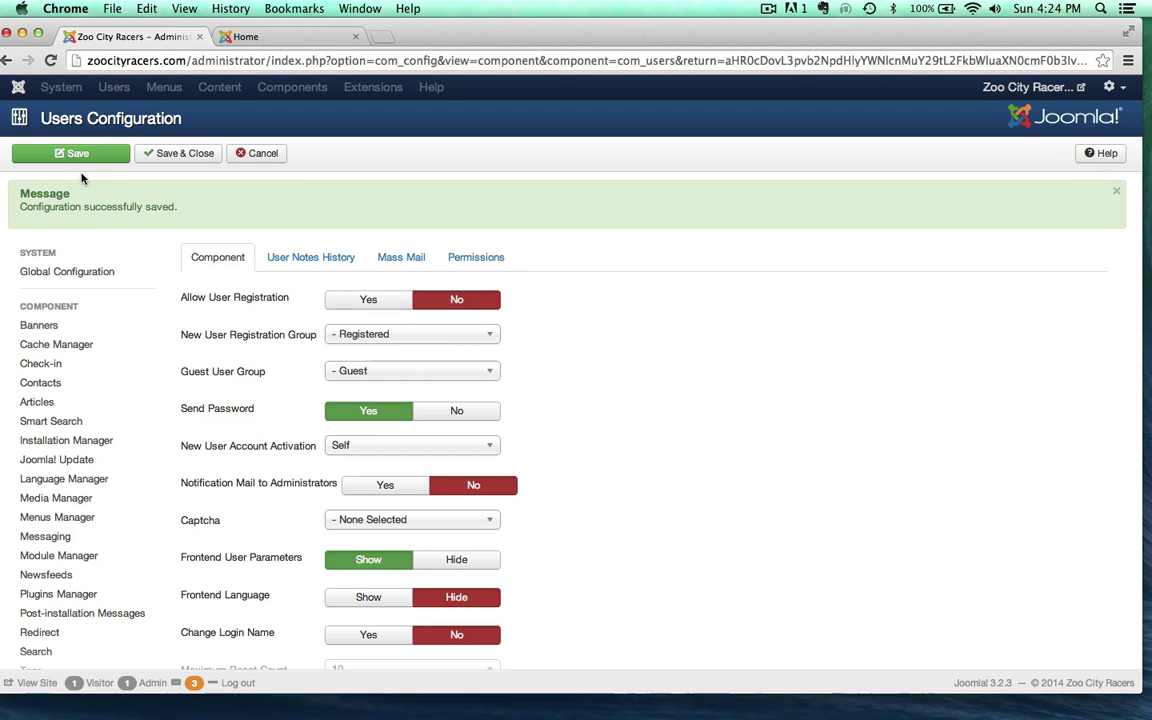
left_click(76, 154)
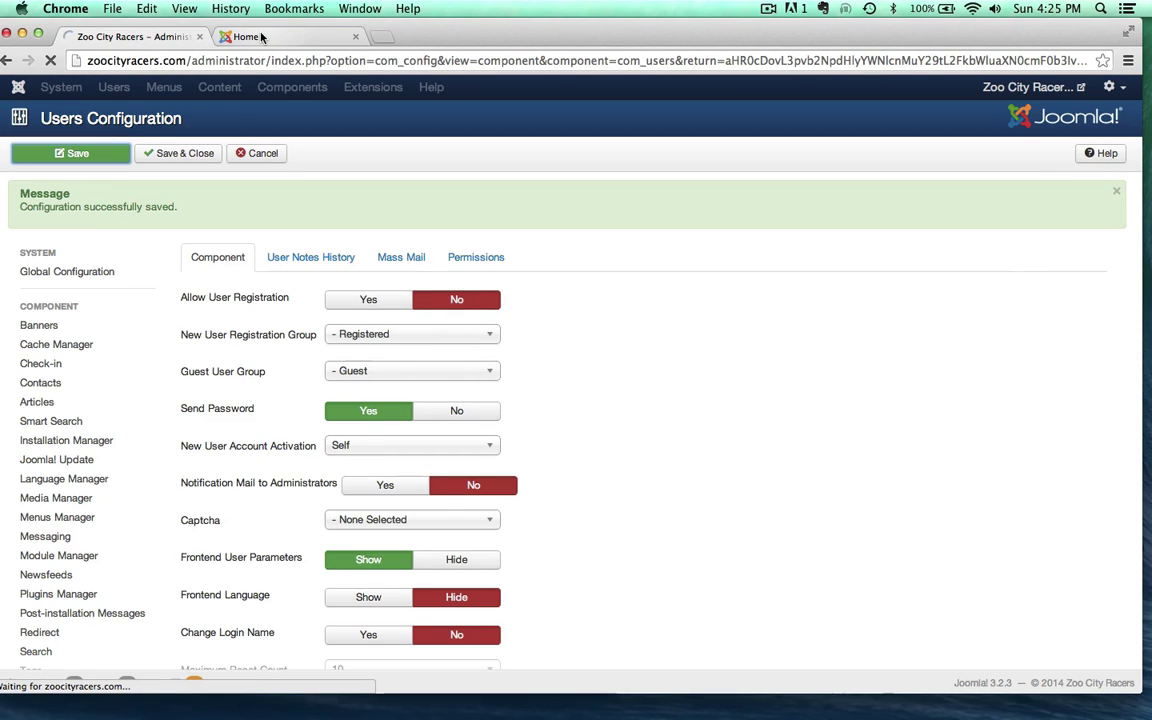
left_click(255, 37)
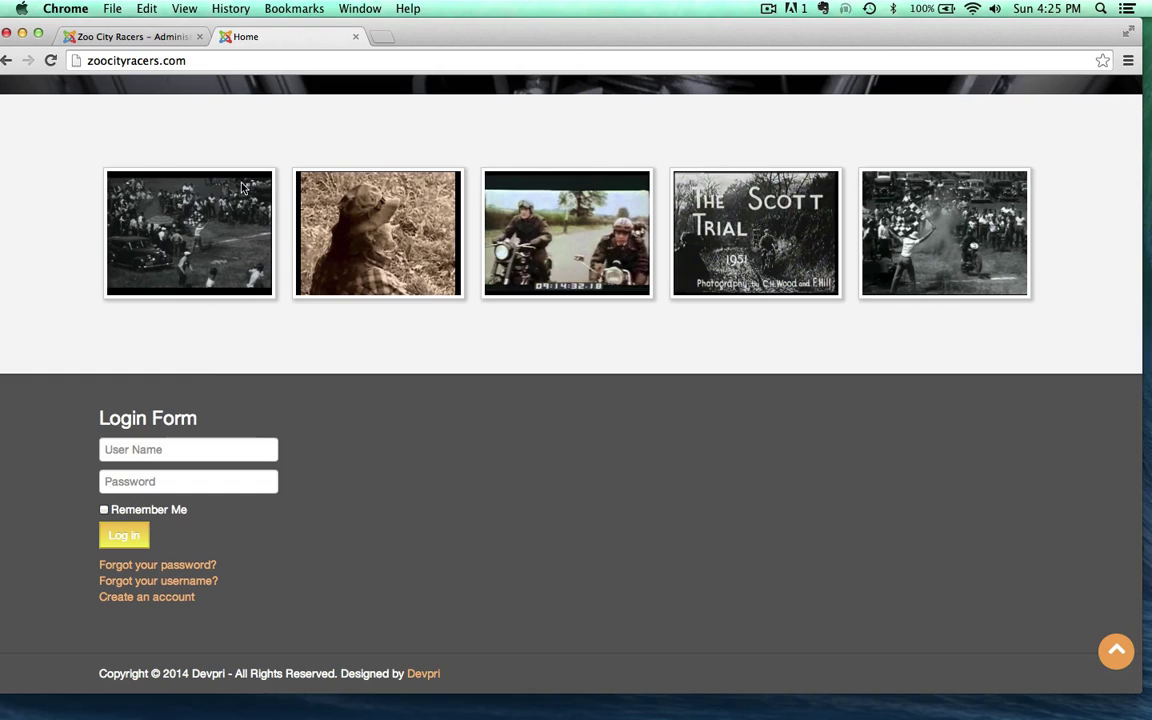
scroll(213, 380, "down", 2)
Step: Reload the Zoo City Racers home page with Cmd+R and view the gallery thumbnails
key("super+r")
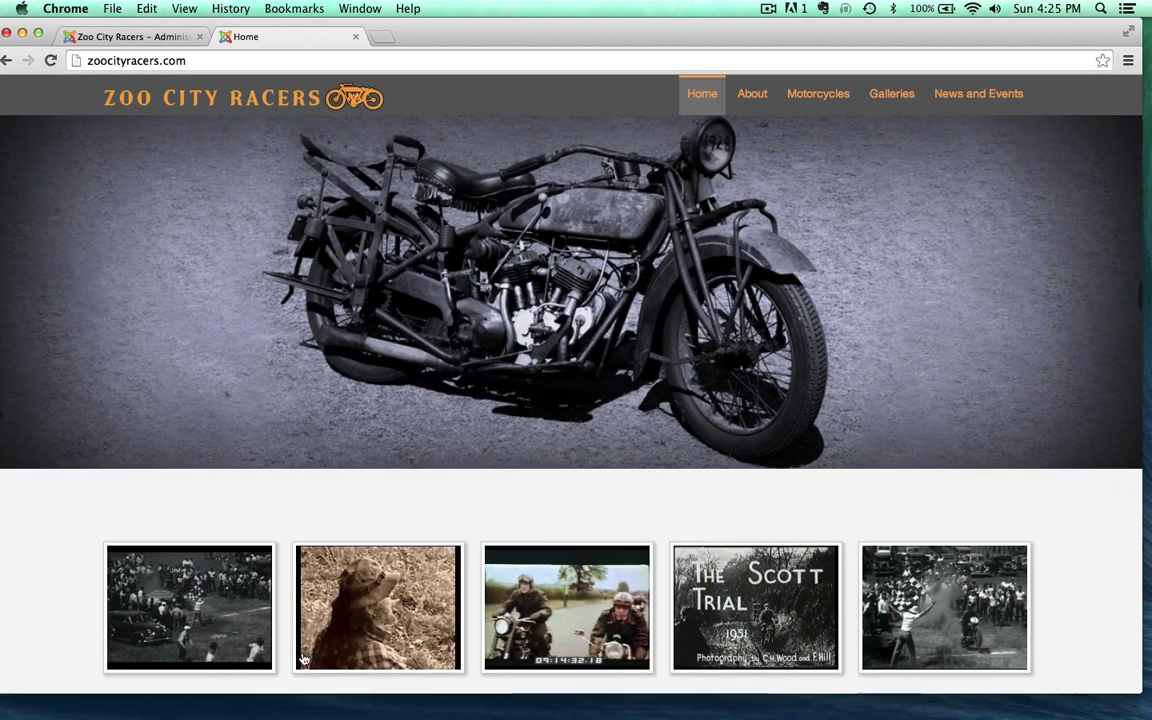
scroll(390, 293, "down", 1)
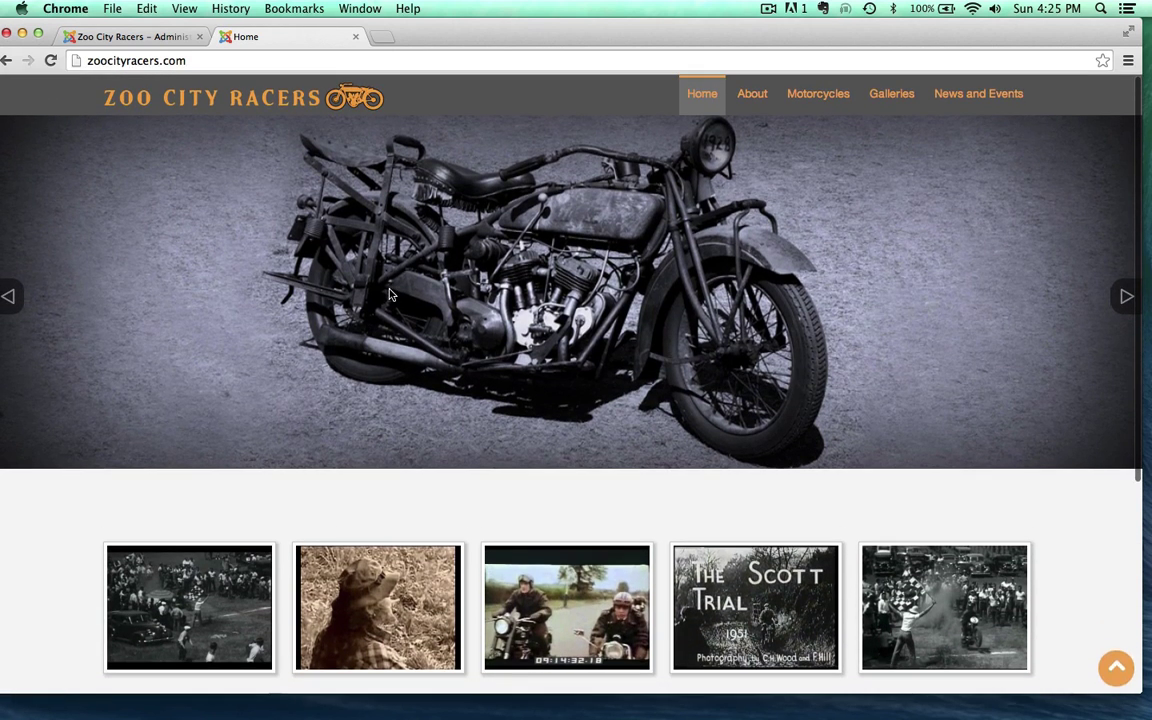